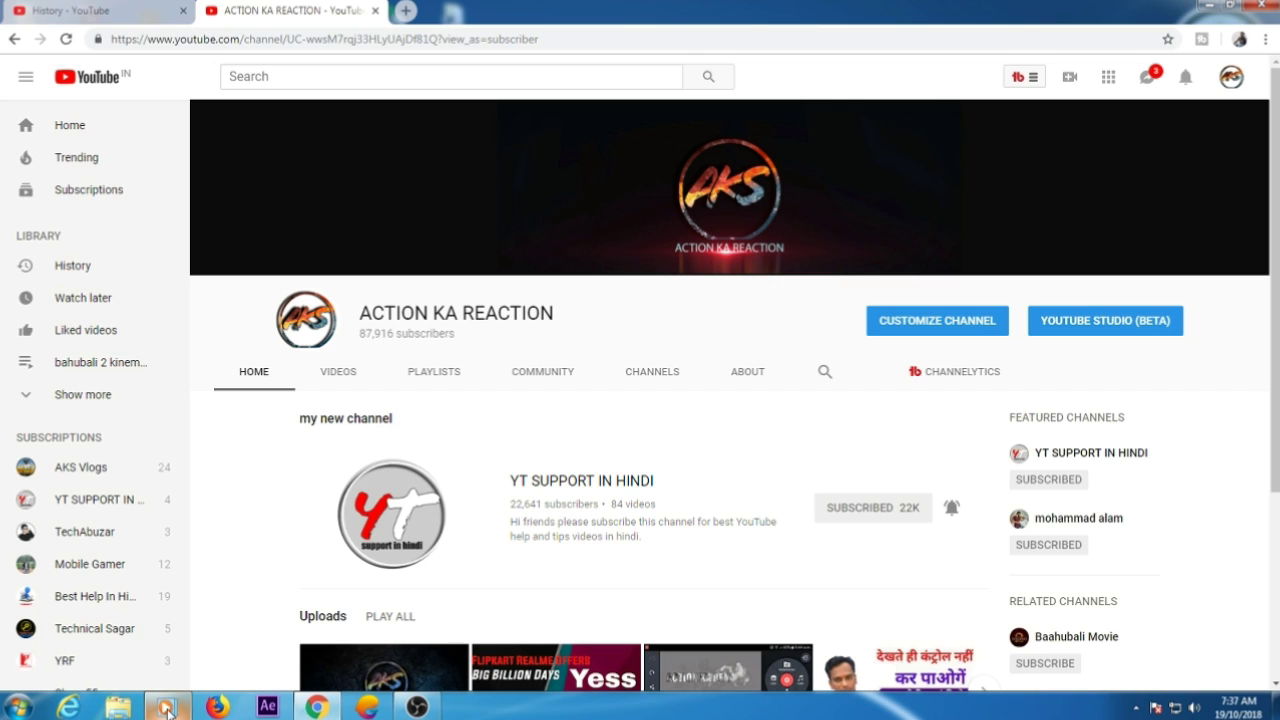
- Replay the AKS logo intro, then close its playback window
mouse_move(167, 709)
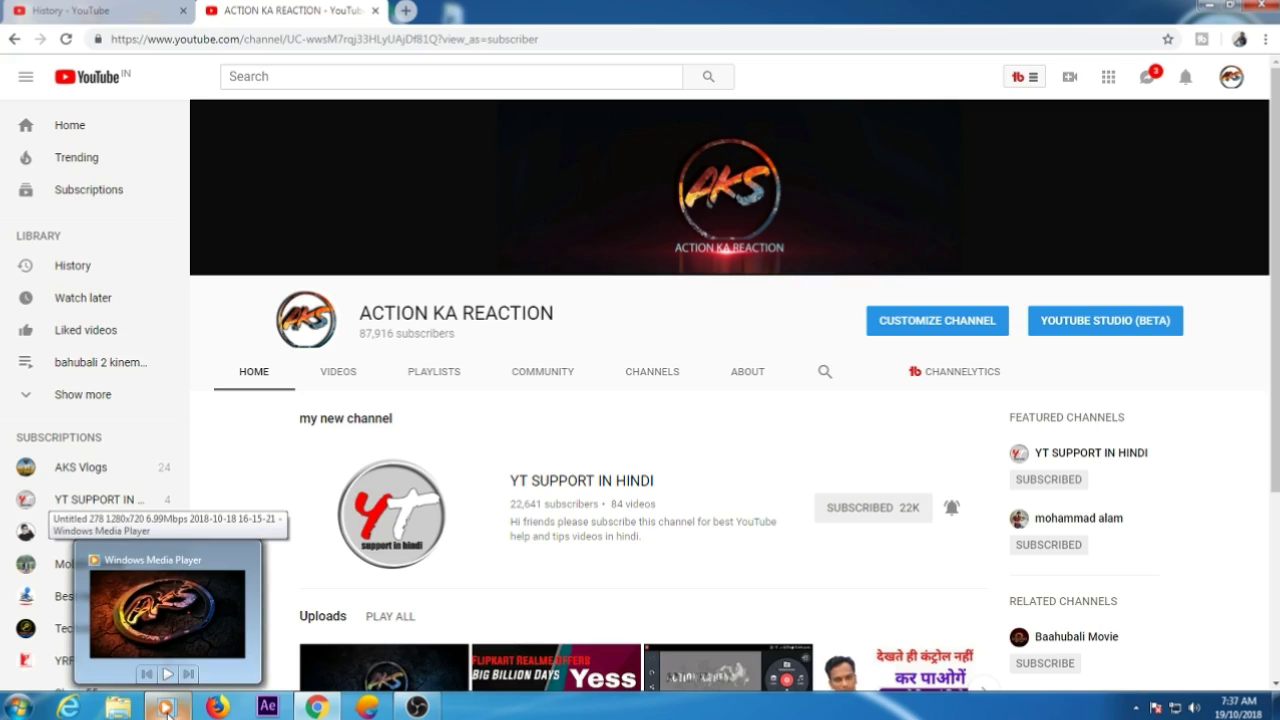
left_click(167, 709)
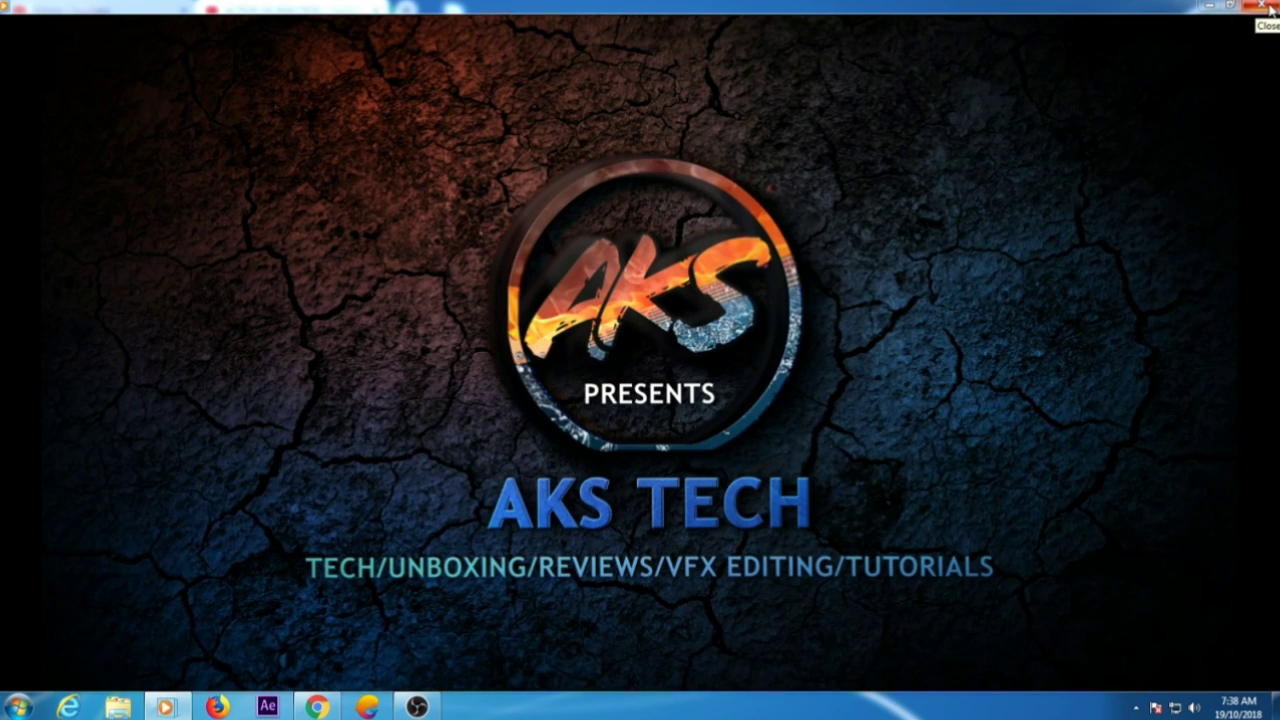
left_click(1270, 8)
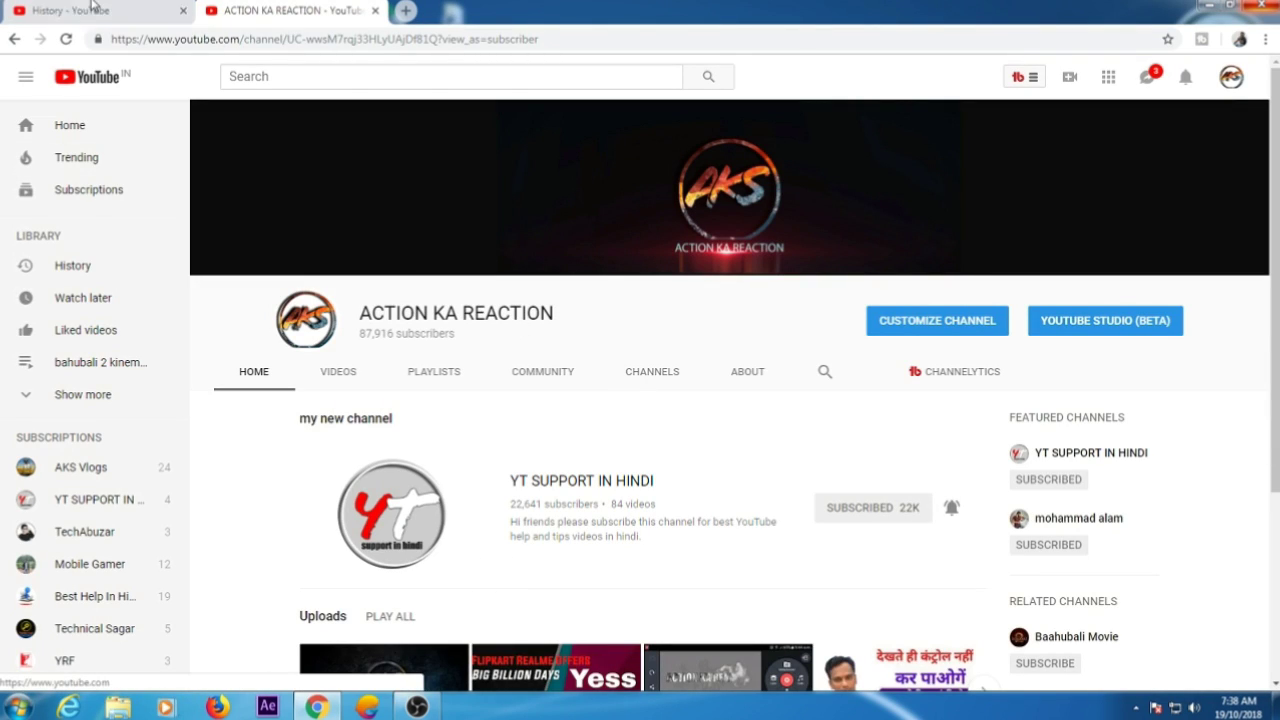
- From the YouTube history page, search for 'free intro templates after effects'
left_click(92, 9)
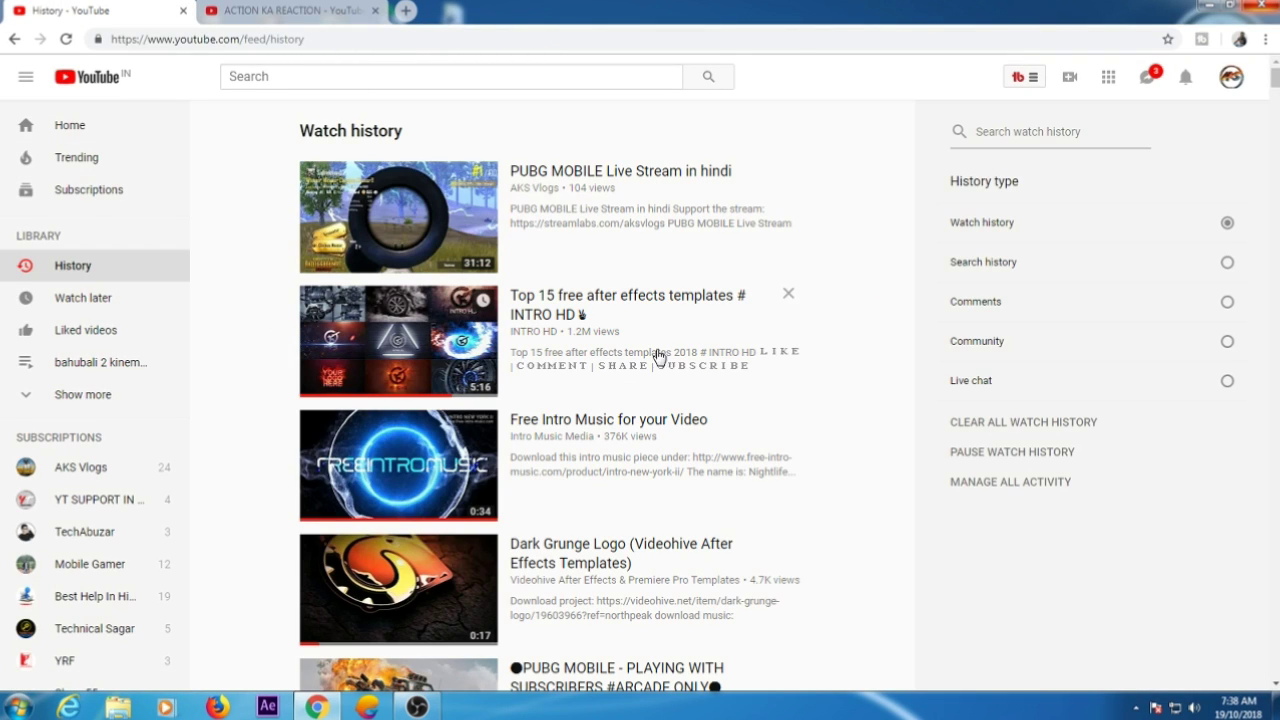
left_click(233, 75)
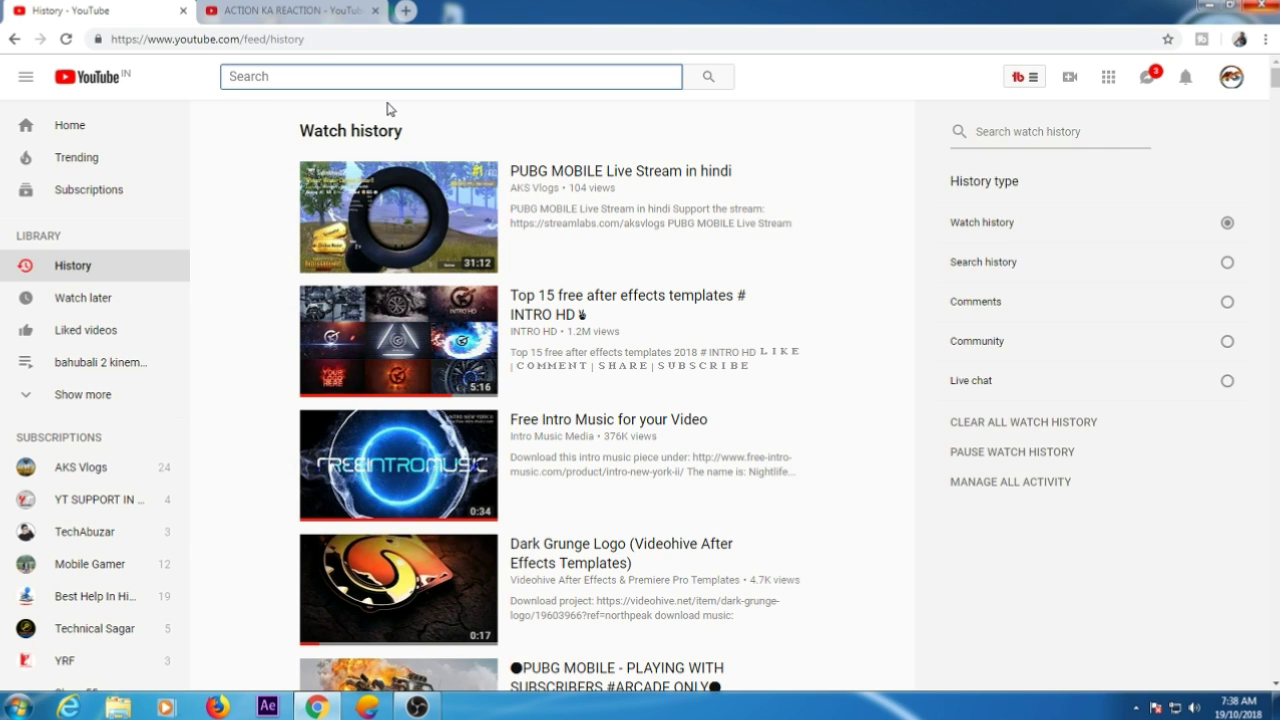
type("free intro tempt")
key("Return")
type("le")
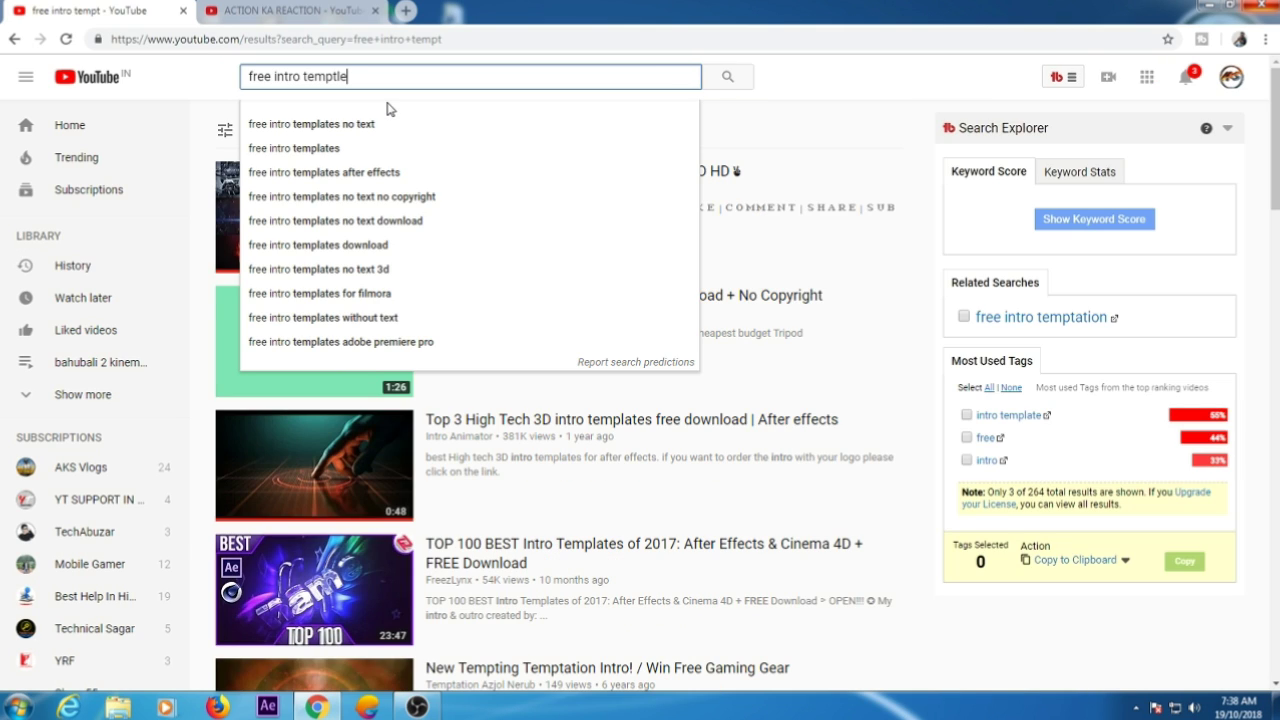
left_click(365, 176)
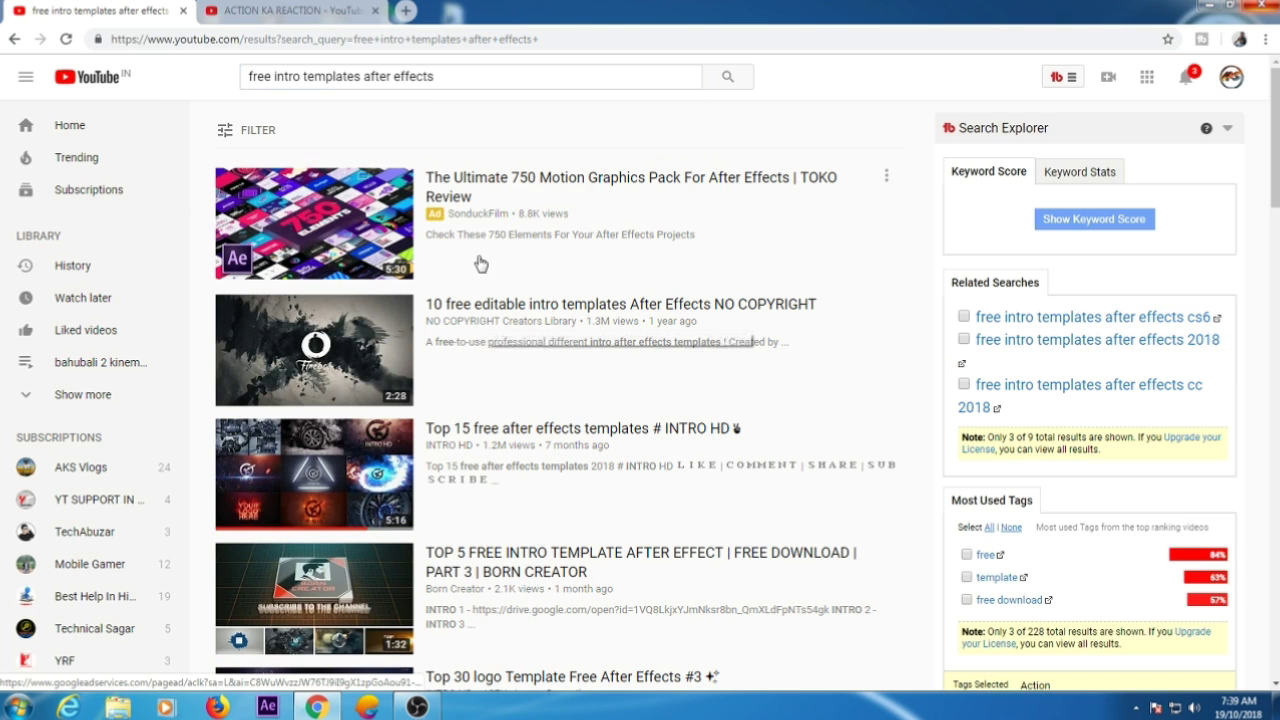
- Open the 'Top 15 free after effects templates # INTRO HD' video from the results
mouse_move(643, 322)
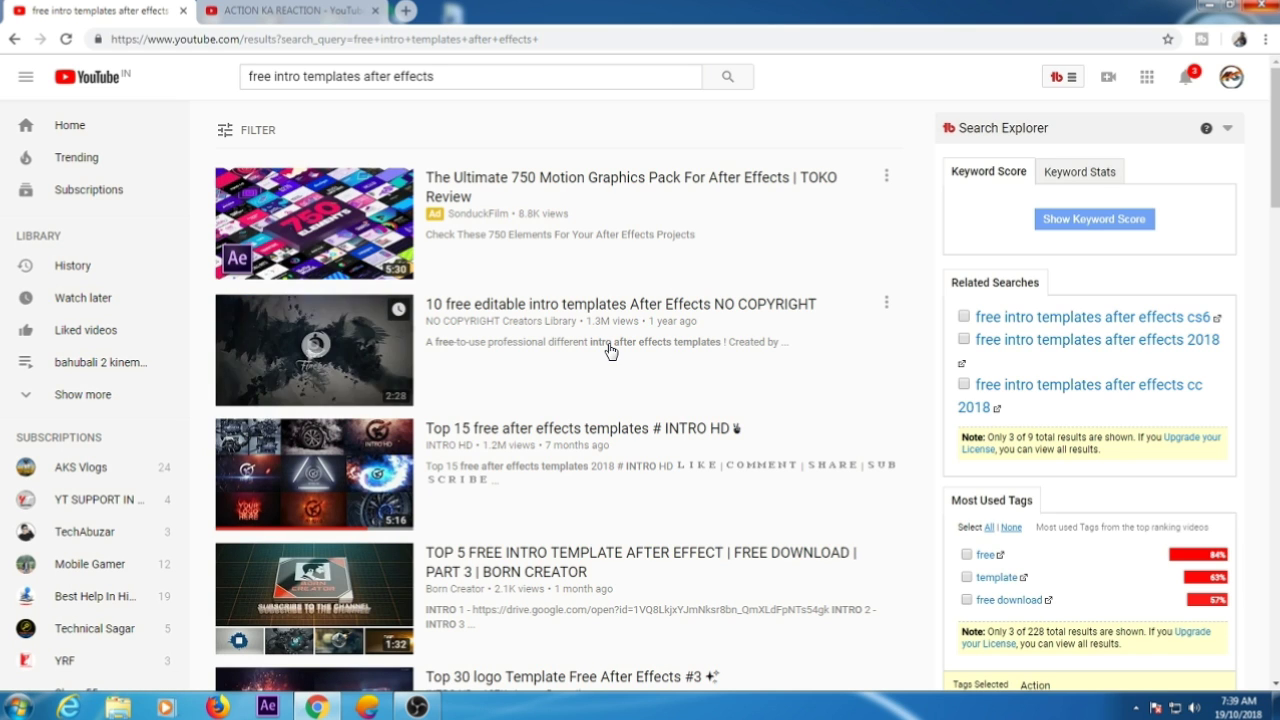
scroll(610, 352, "down", 4)
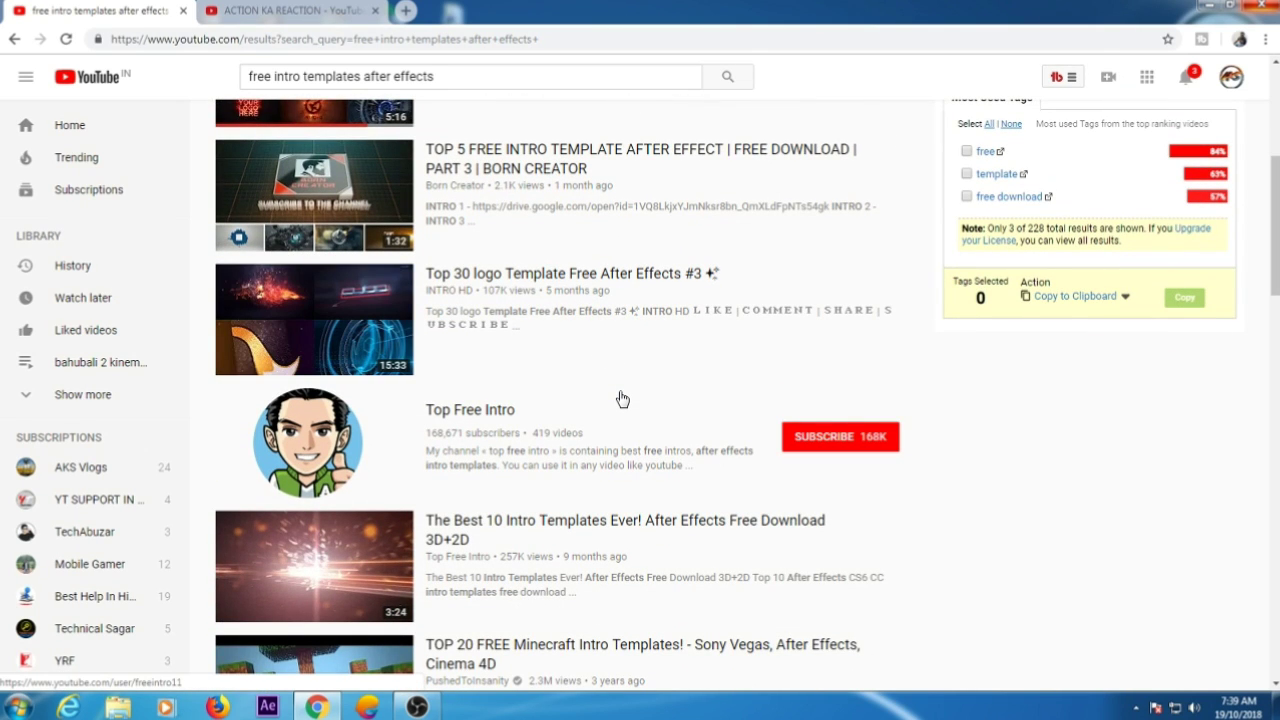
scroll(622, 399, "down", 1)
scroll(622, 399, "down", 4)
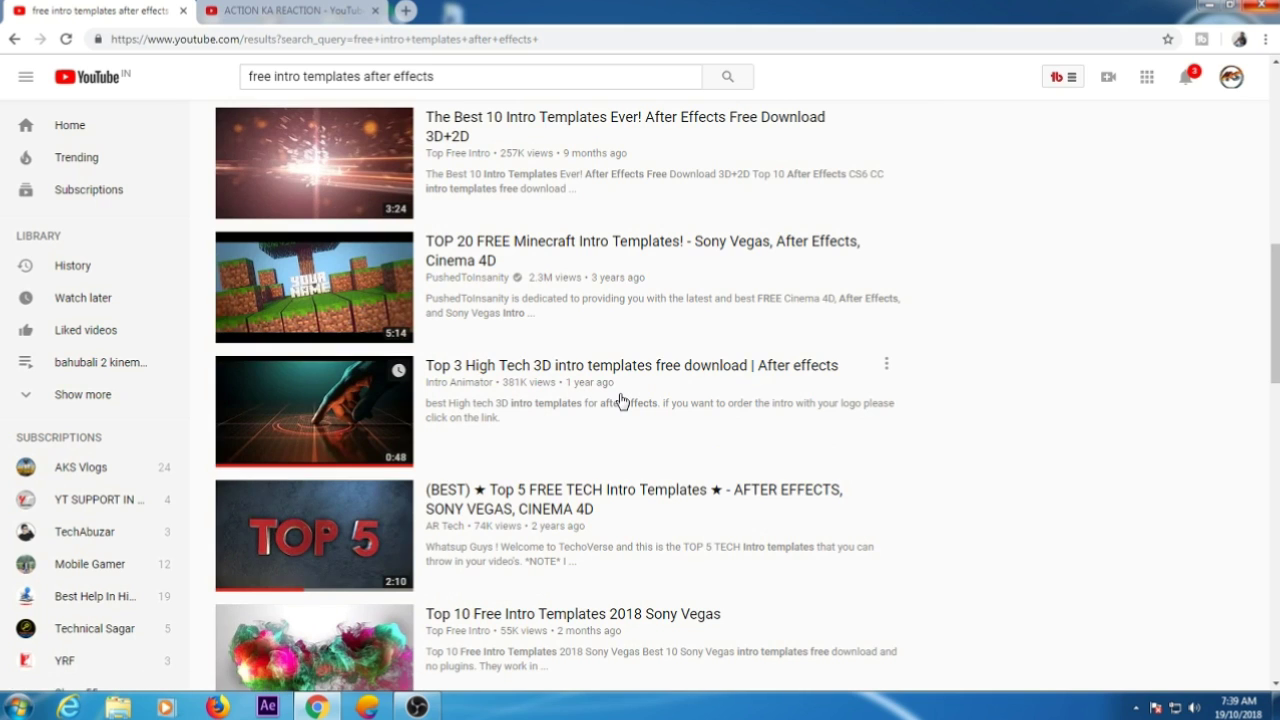
scroll(620, 402, "down", 3)
scroll(622, 403, "up", 3)
scroll(622, 403, "up", 6)
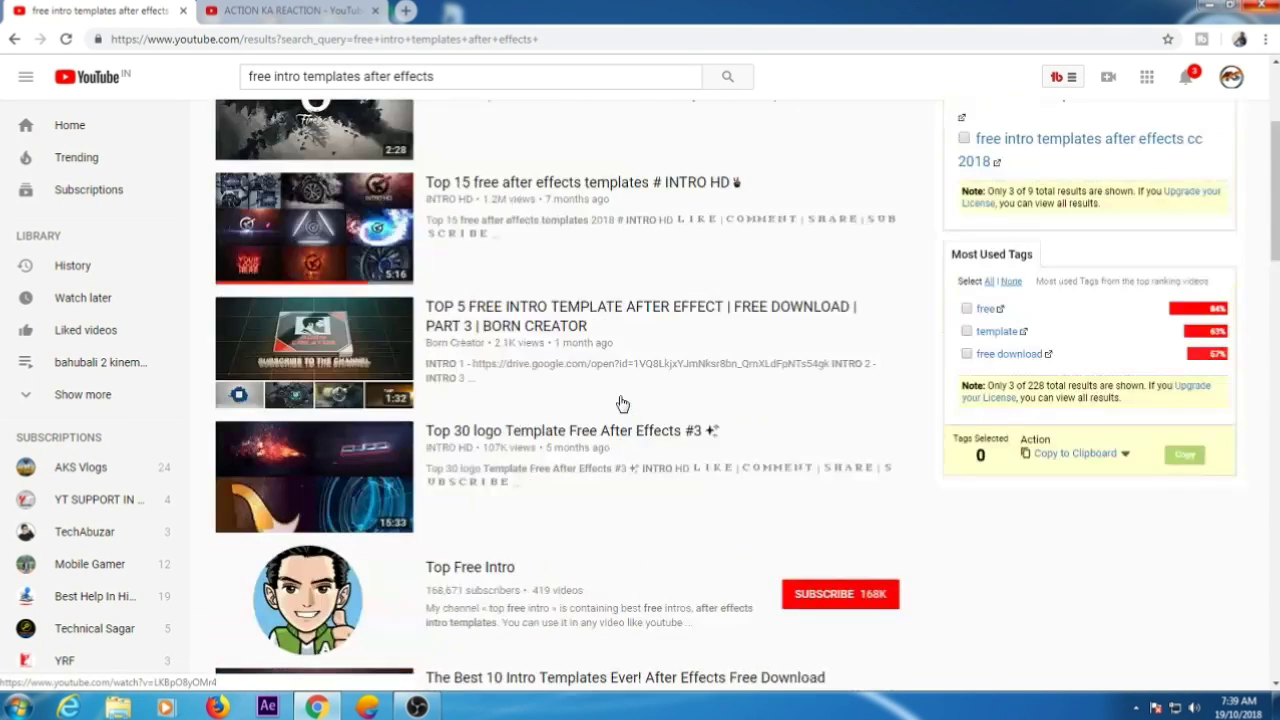
left_click(505, 190)
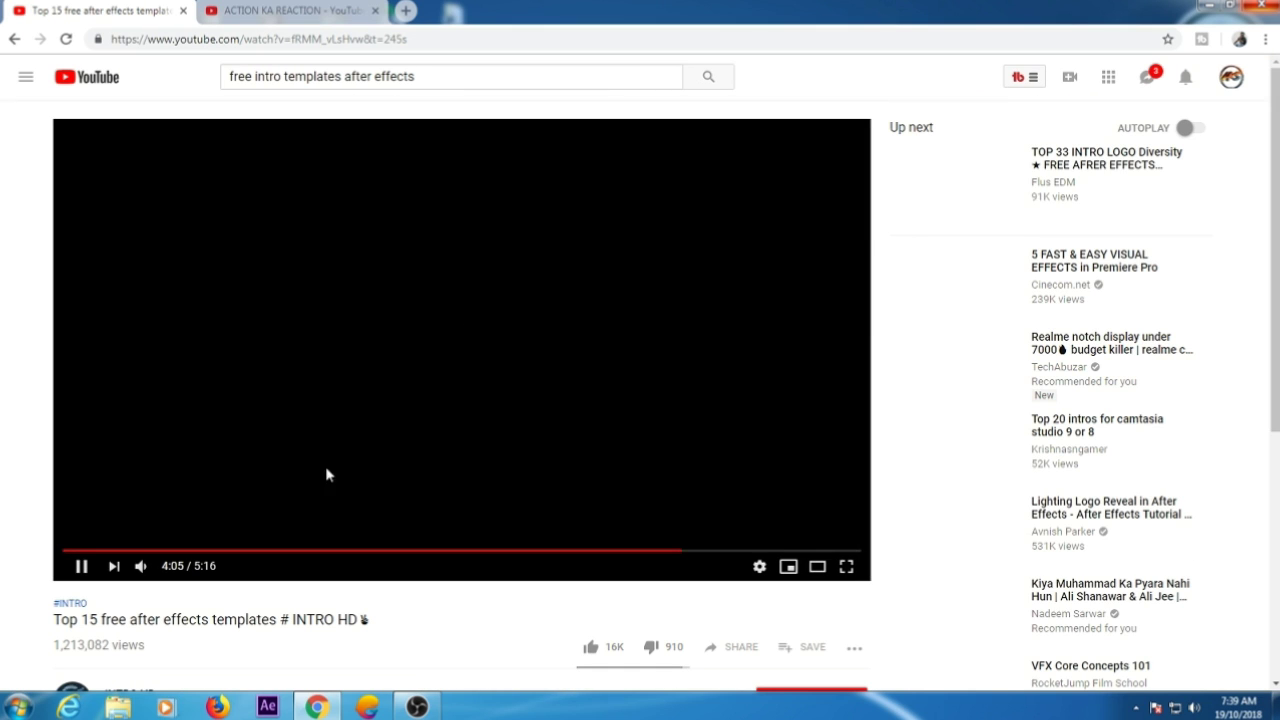
- Pause the video and expand its description to reveal the Intro 1–15 links
left_click(81, 567)
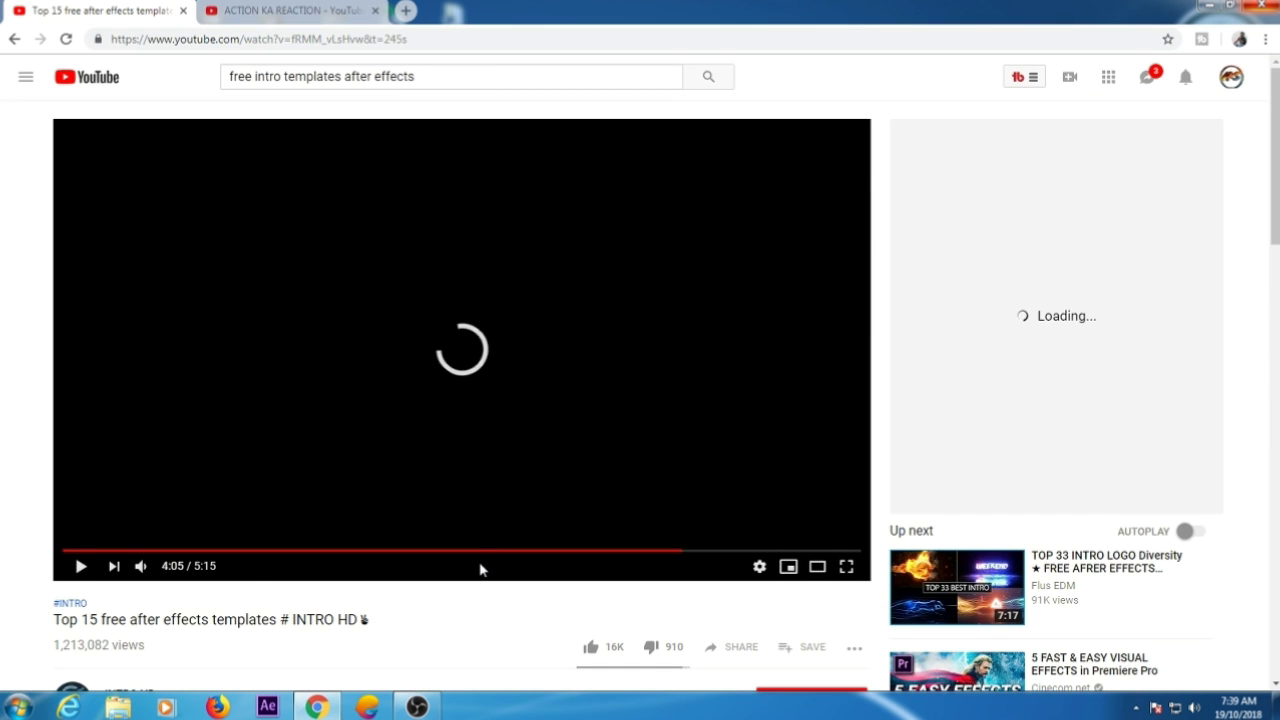
scroll(478, 577, "down", 4)
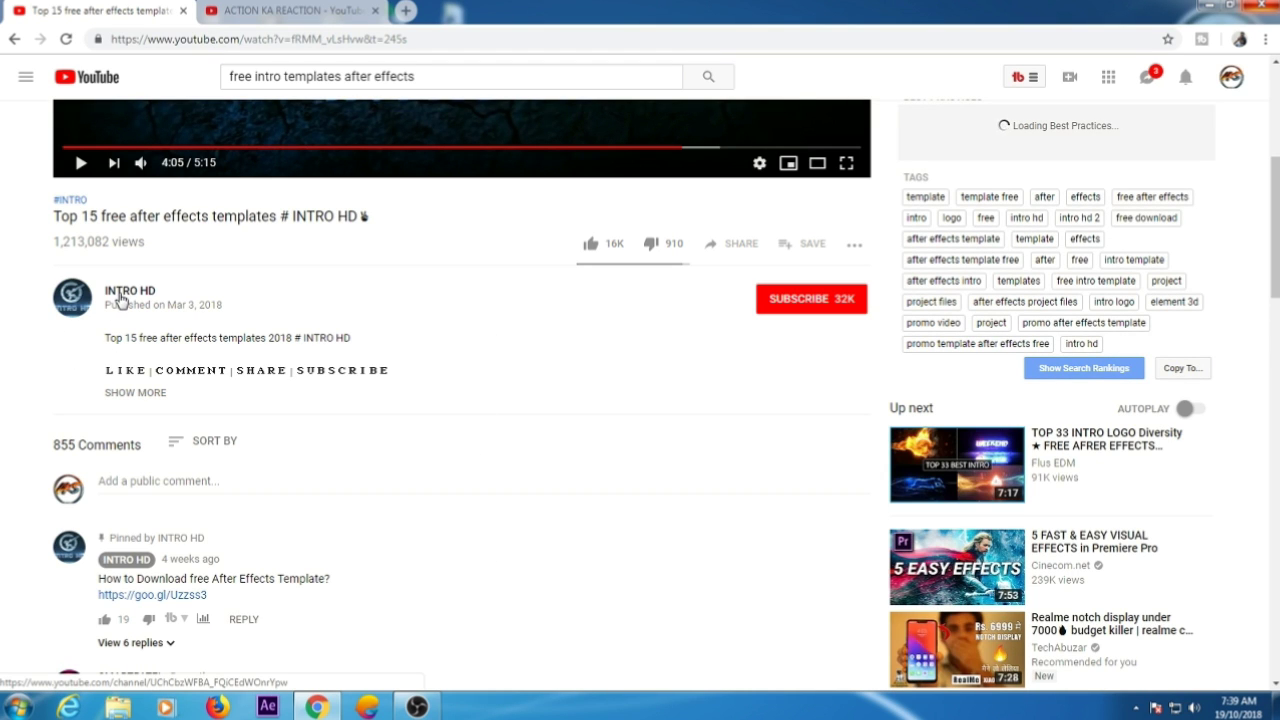
left_click(136, 395)
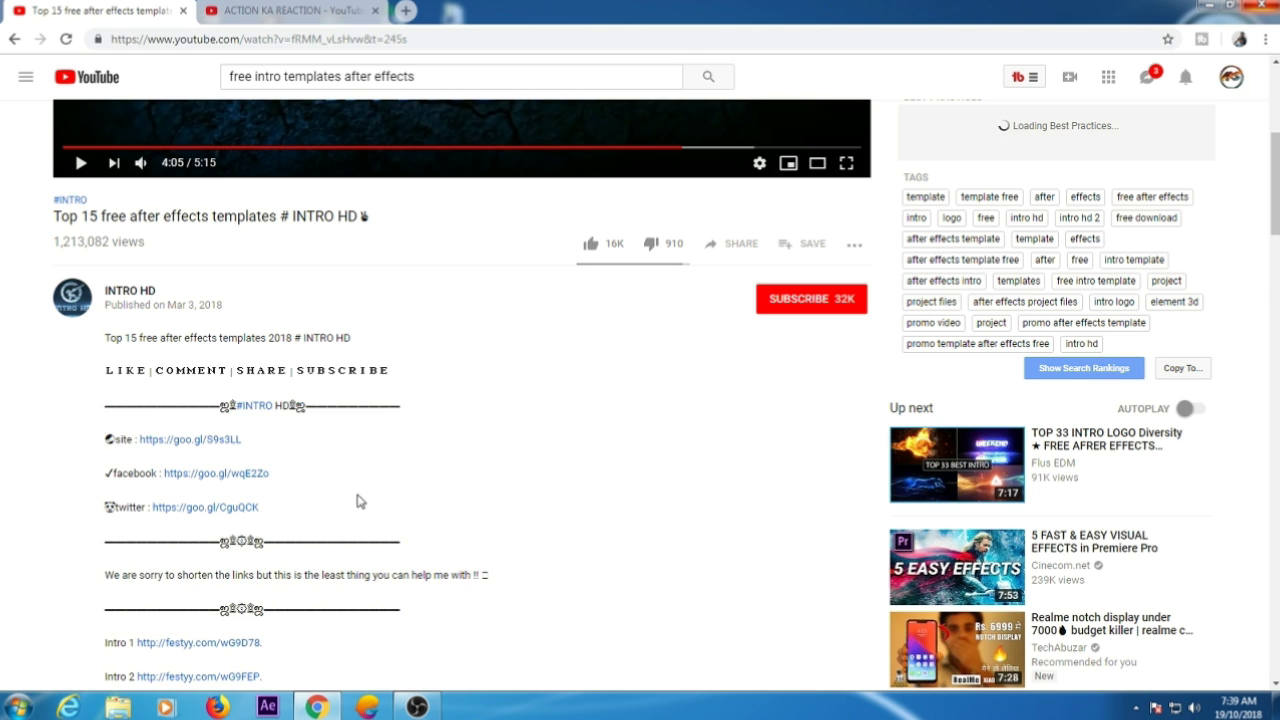
scroll(365, 502, "down", 4)
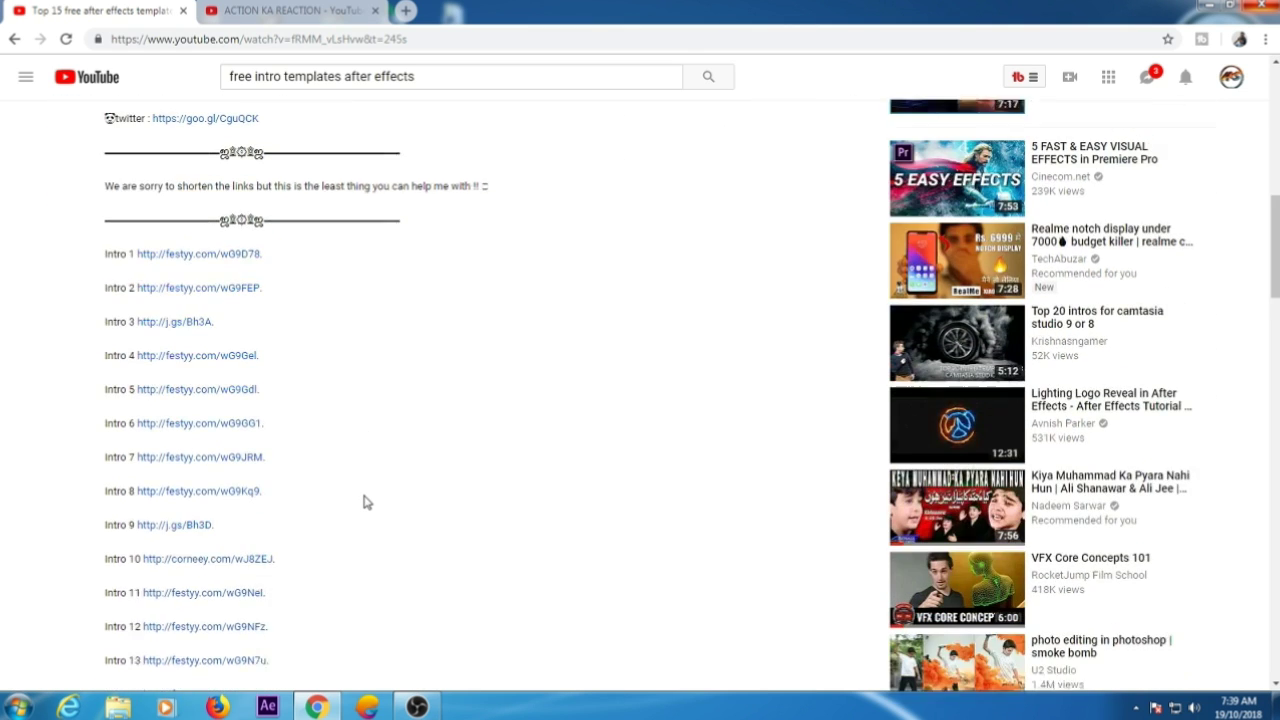
scroll(333, 525, "down", 1)
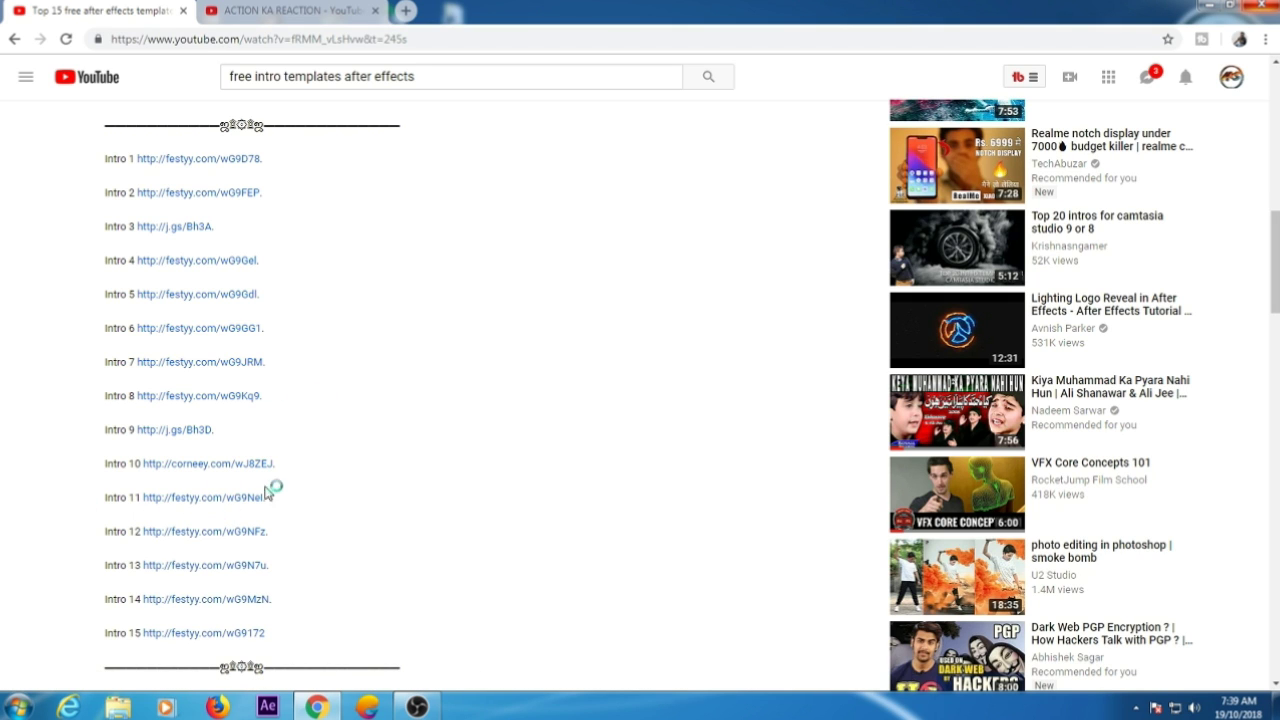
- Return to the player and seek the video back to 3:50
scroll(280, 487, "up", 1)
scroll(276, 488, "up", 3)
scroll(276, 488, "up", 3)
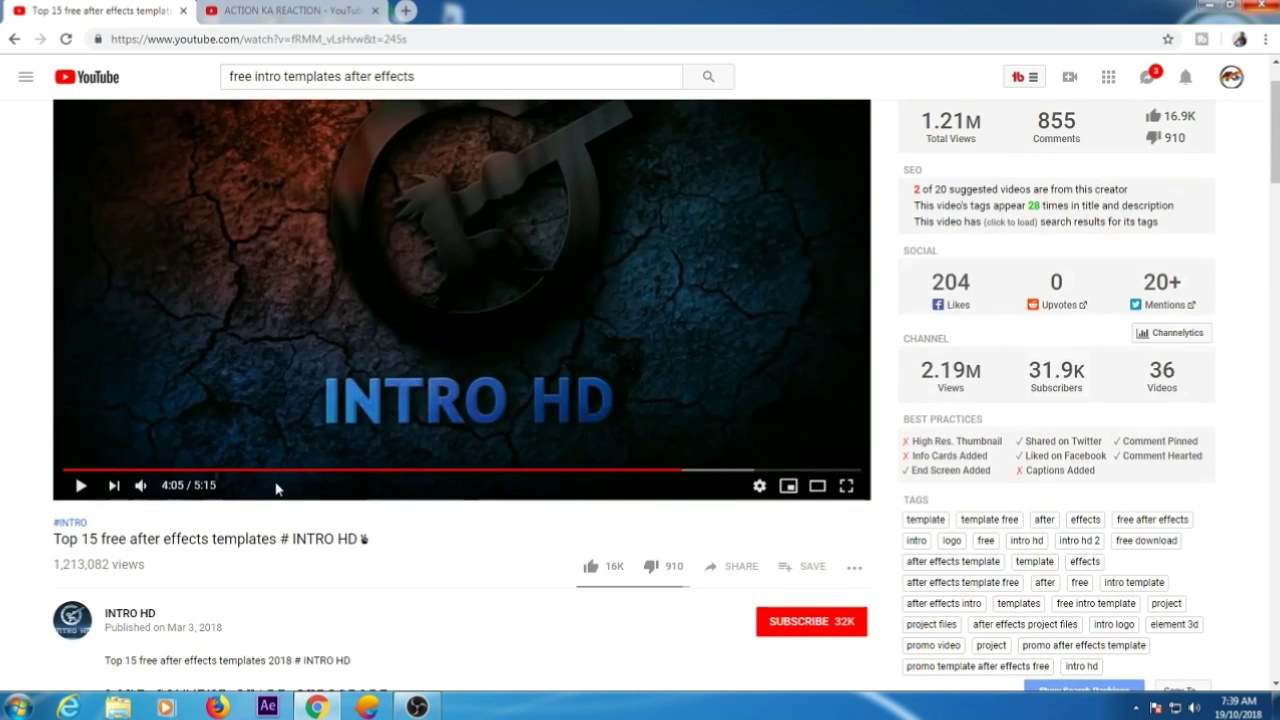
left_click(646, 469)
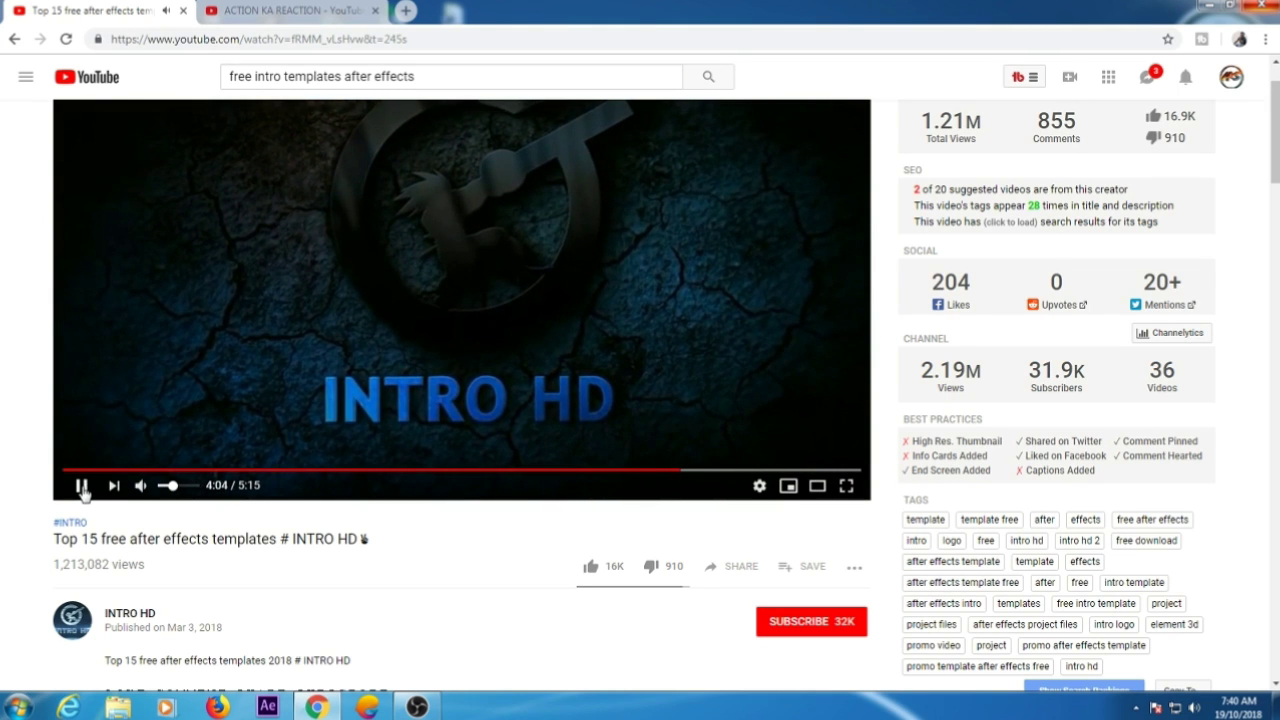
- Pause the preview at 4:04 and follow the description's Intro 11 download link
left_click(83, 486)
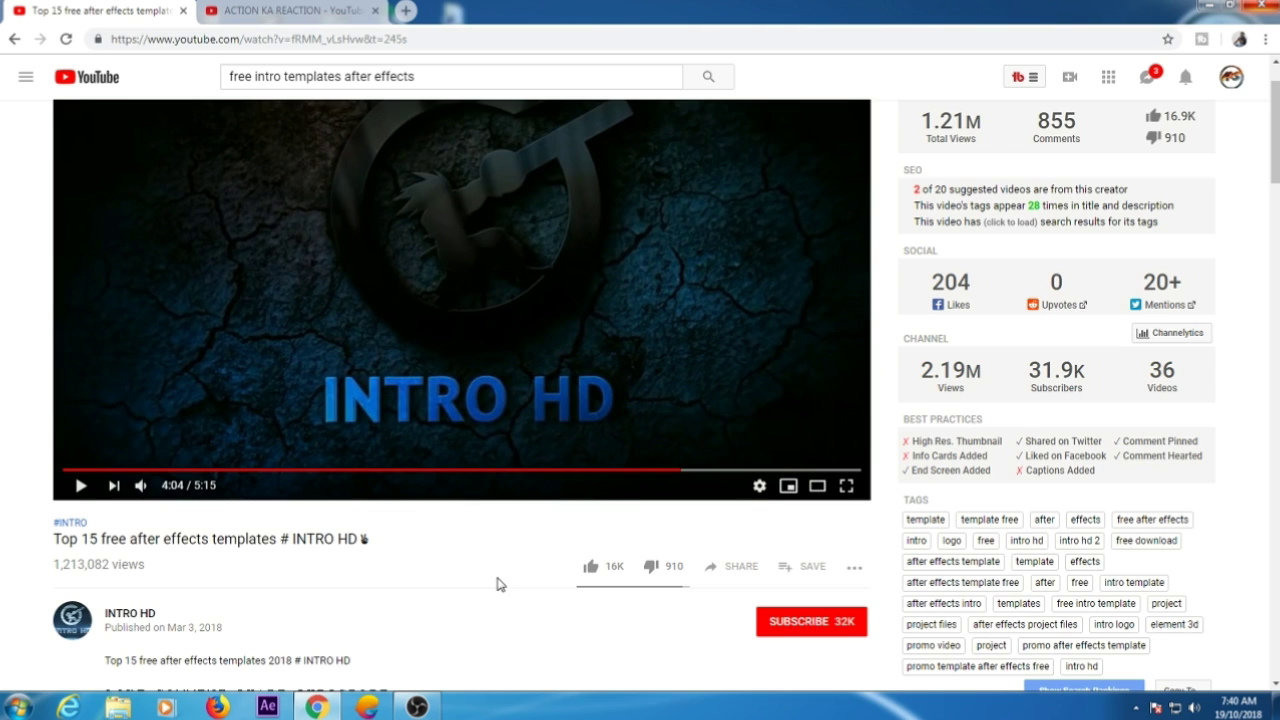
scroll(500, 584, "down", 2)
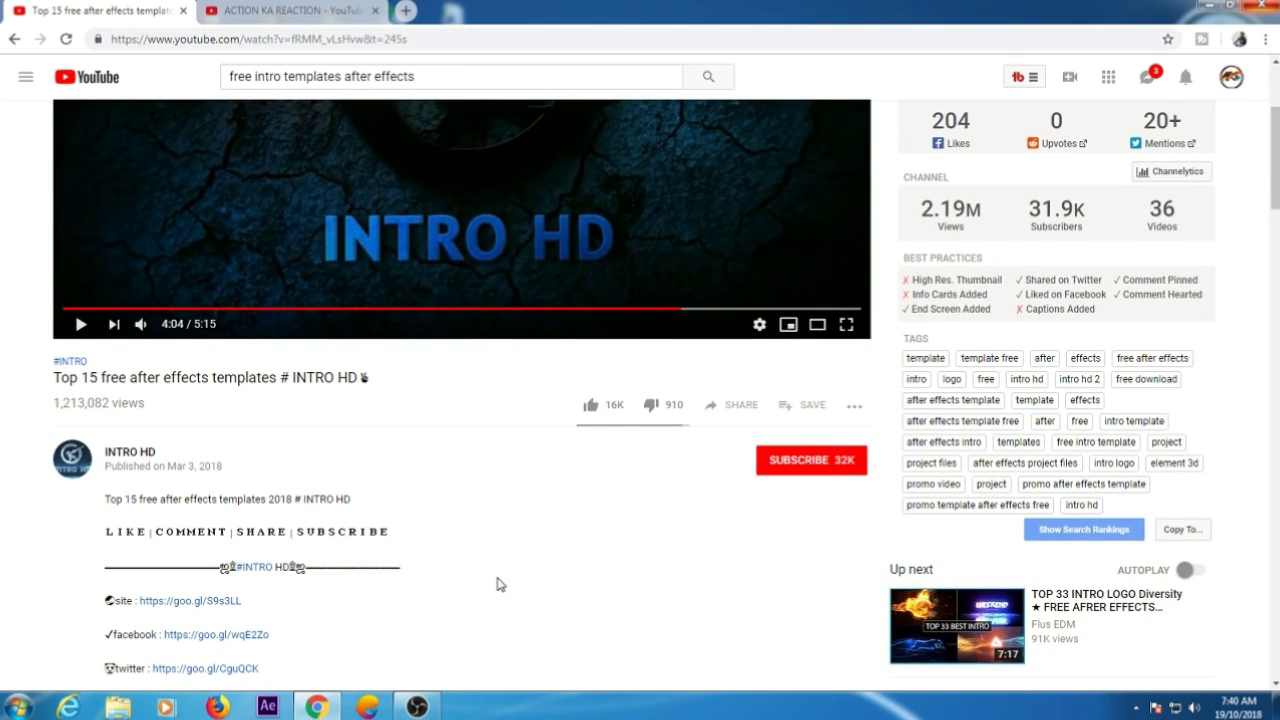
scroll(500, 584, "down", 2)
scroll(502, 581, "down", 3)
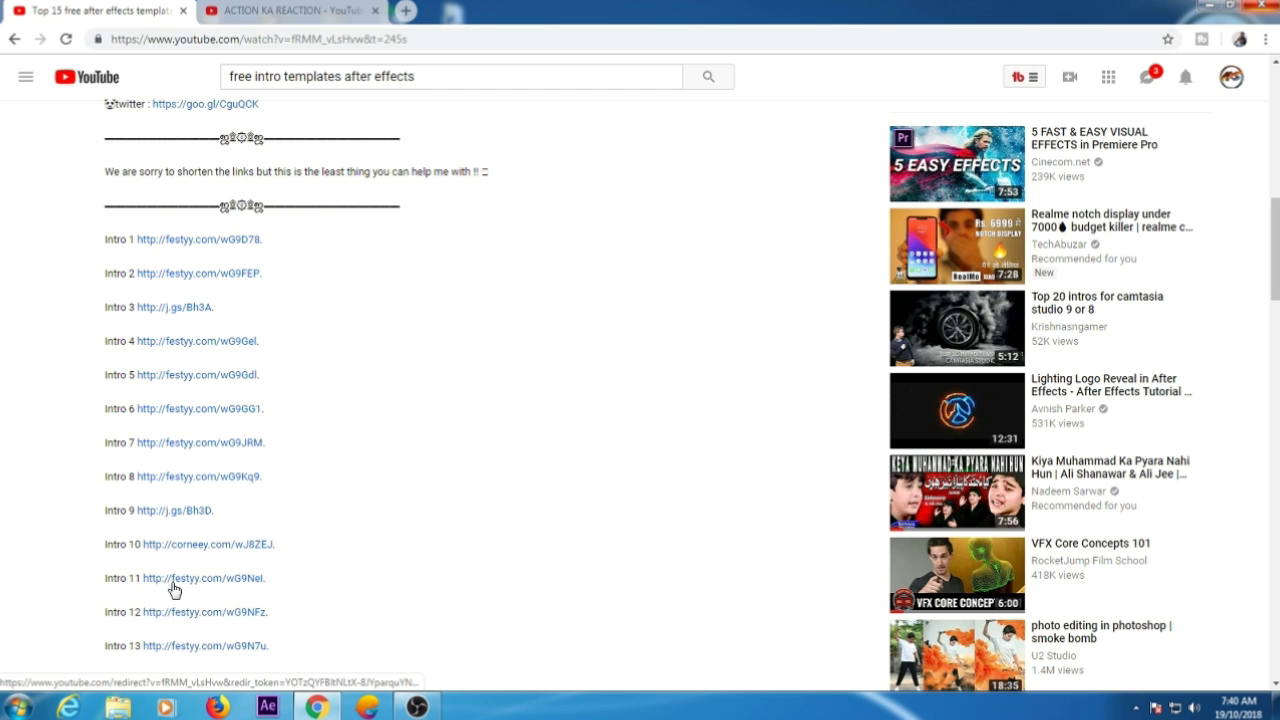
scroll(428, 170, "up", 3)
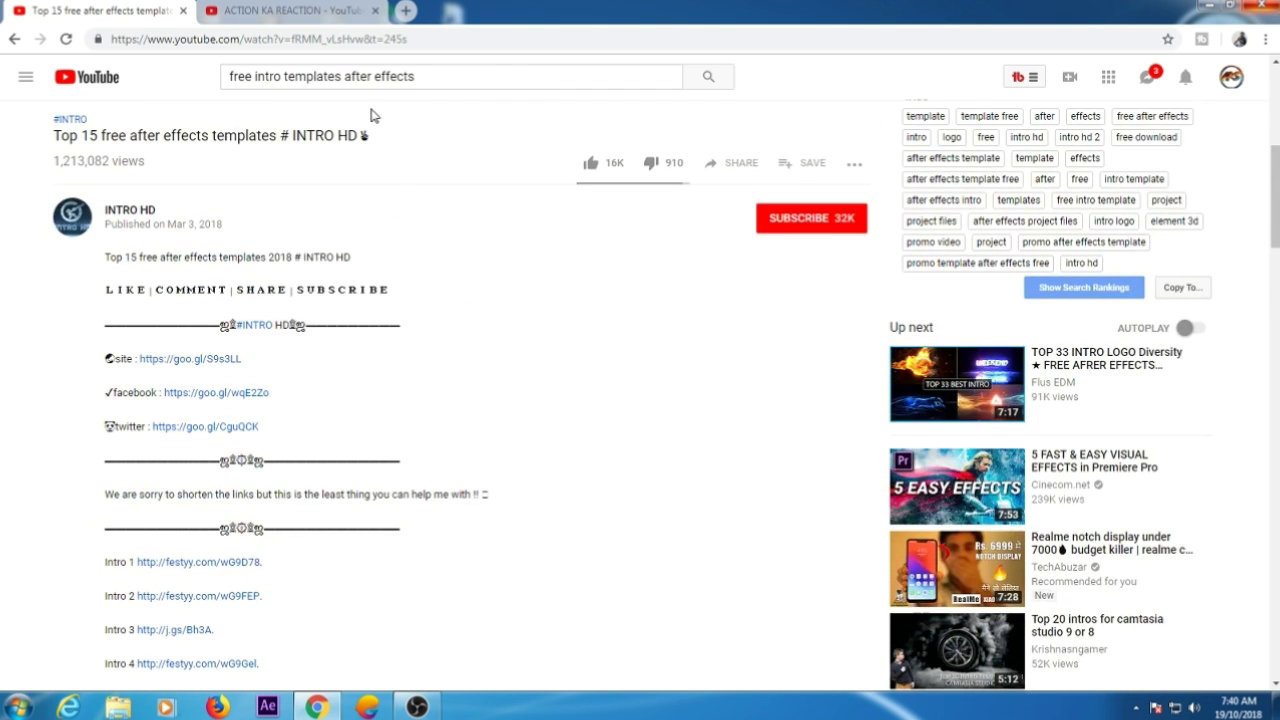
scroll(444, 166, "up", 3)
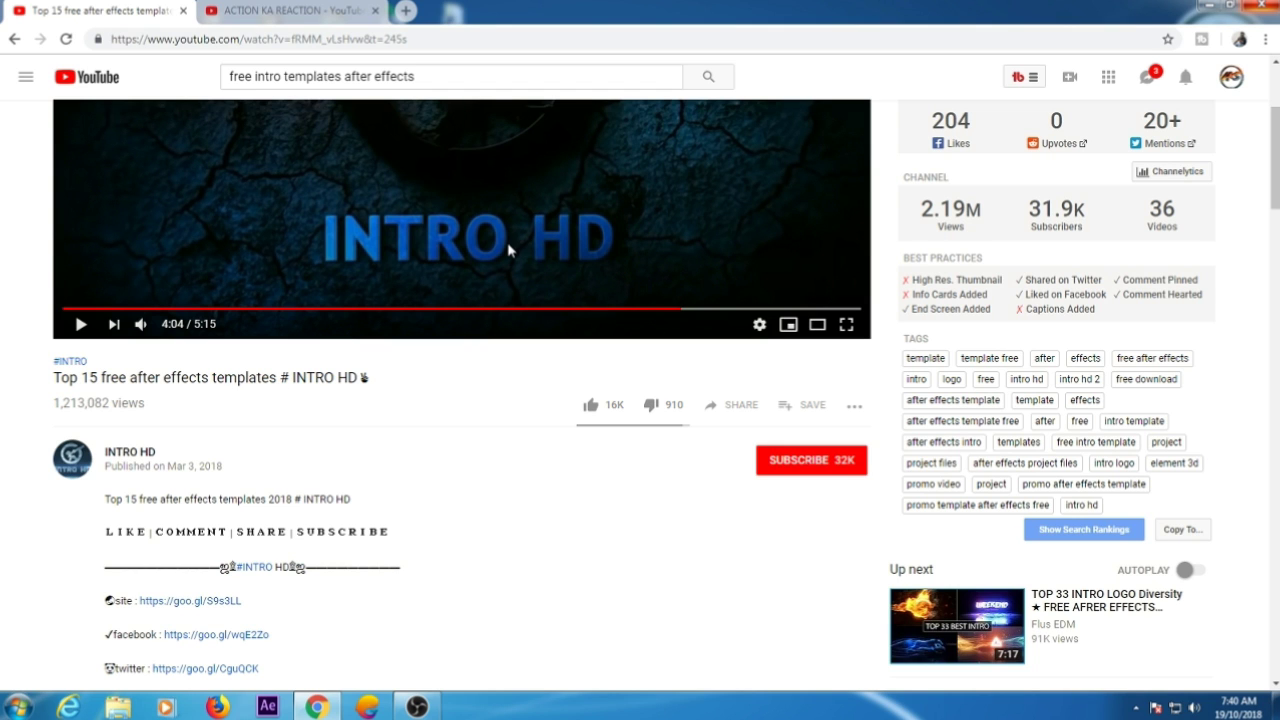
scroll(463, 643, "down", 3)
scroll(463, 643, "down", 3)
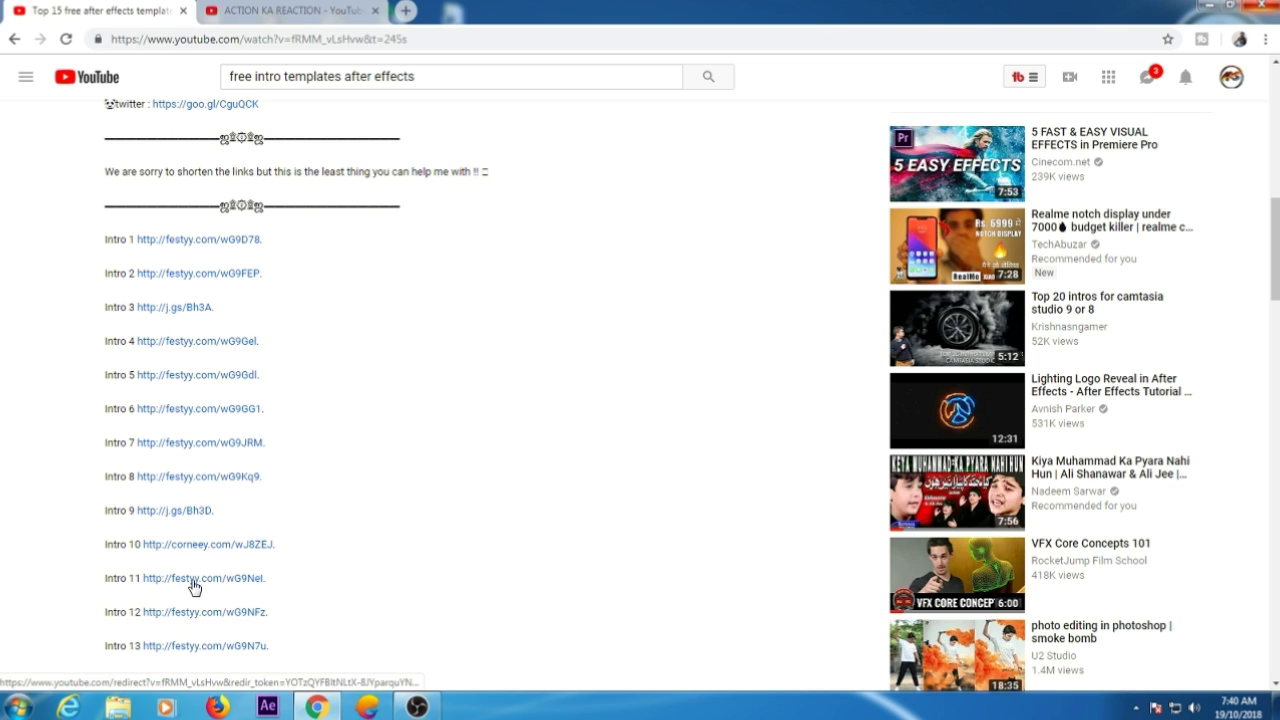
left_click(194, 587)
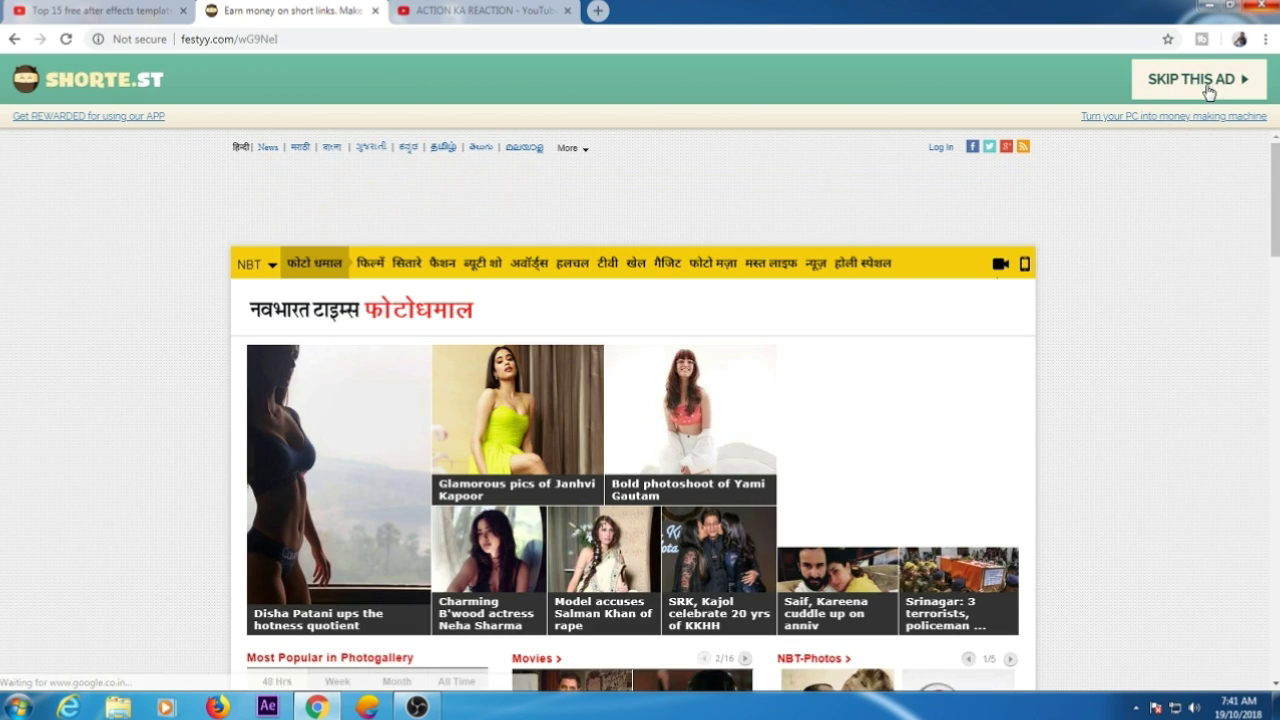
- Skip the Shorte.st ad, close the ad tab, and review the Dark Grunge Logo download links
left_click(1176, 88)
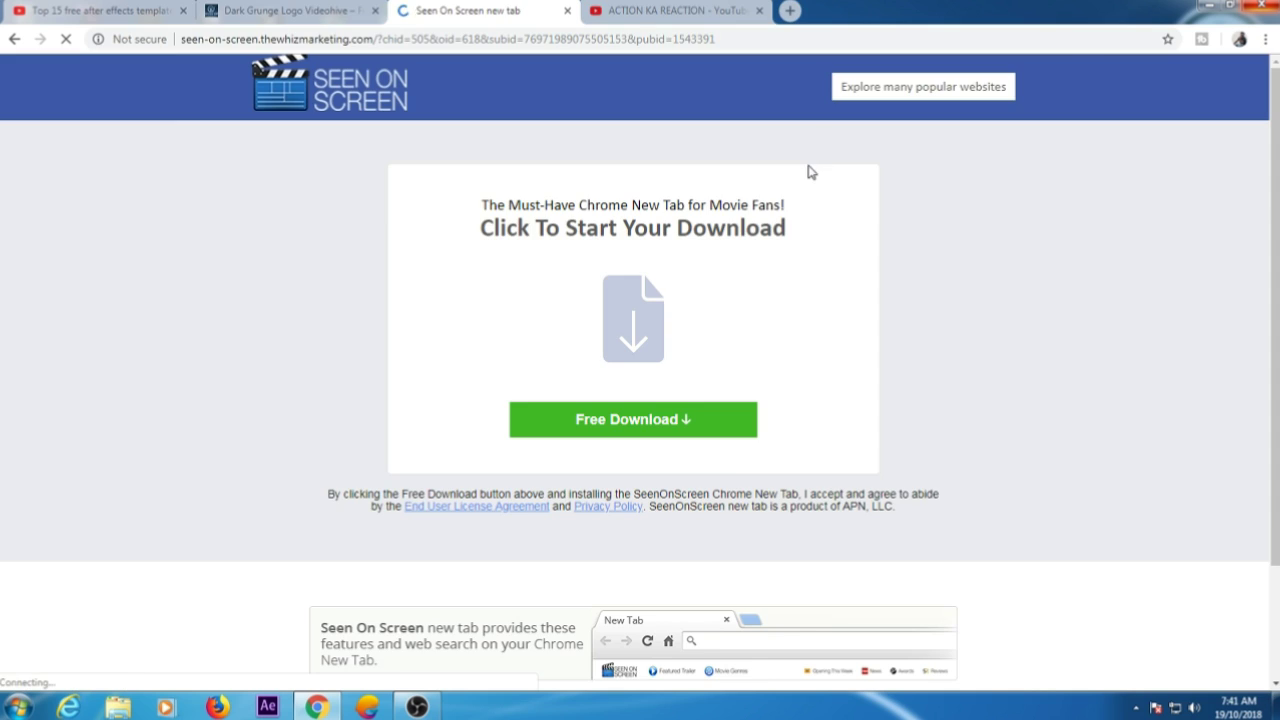
key("ctrl+w")
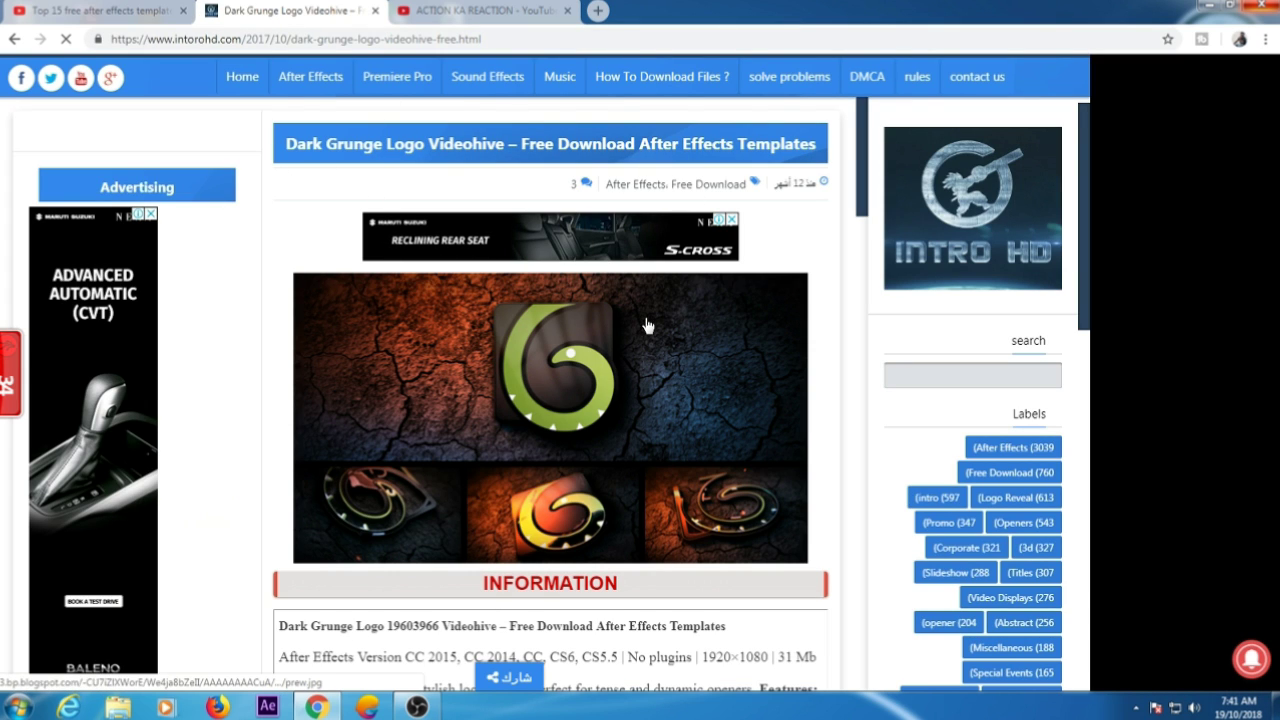
scroll(647, 347, "down", 2)
scroll(647, 347, "down", 2)
scroll(646, 346, "down", 3)
scroll(643, 344, "down", 2)
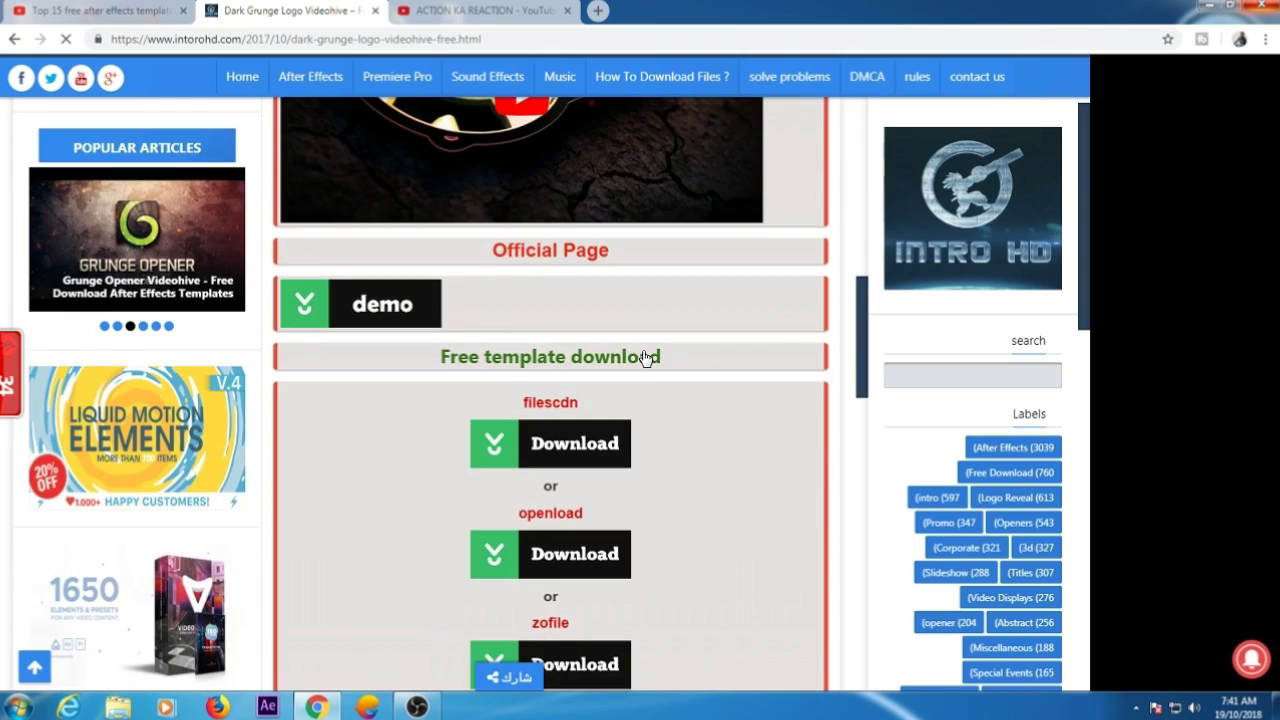
scroll(550, 395, "down", 2)
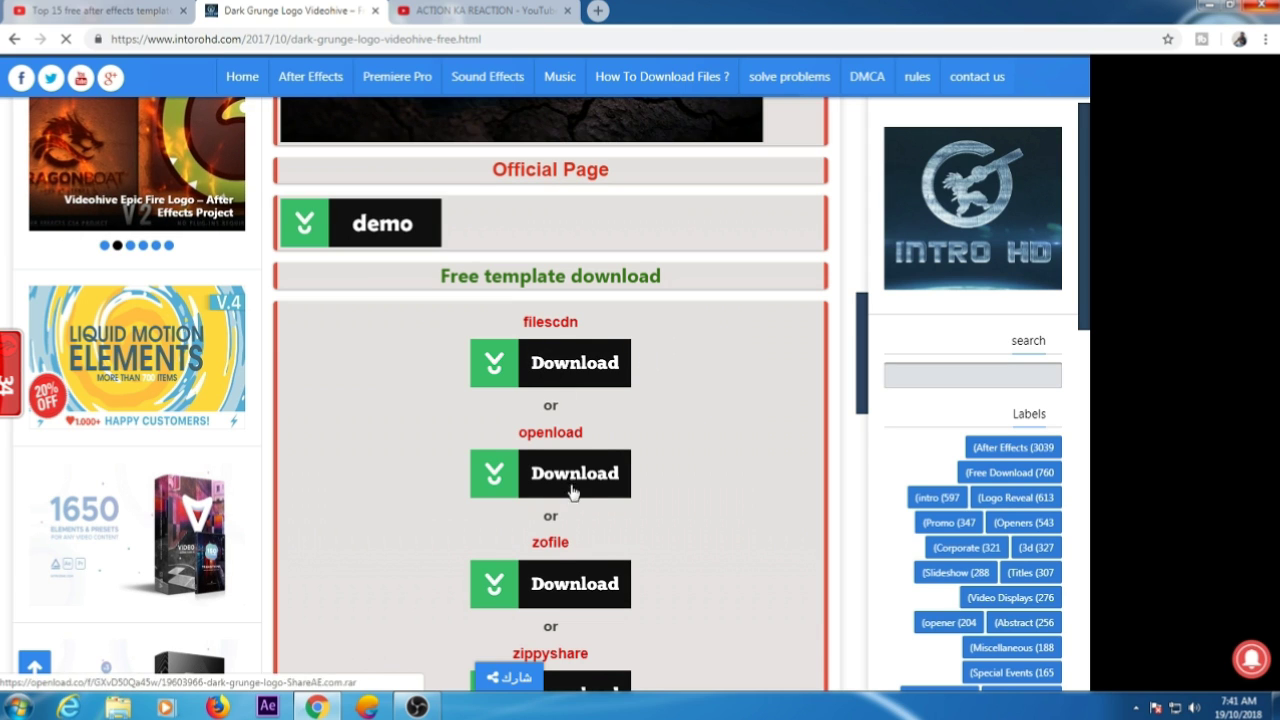
scroll(578, 577, "down", 2)
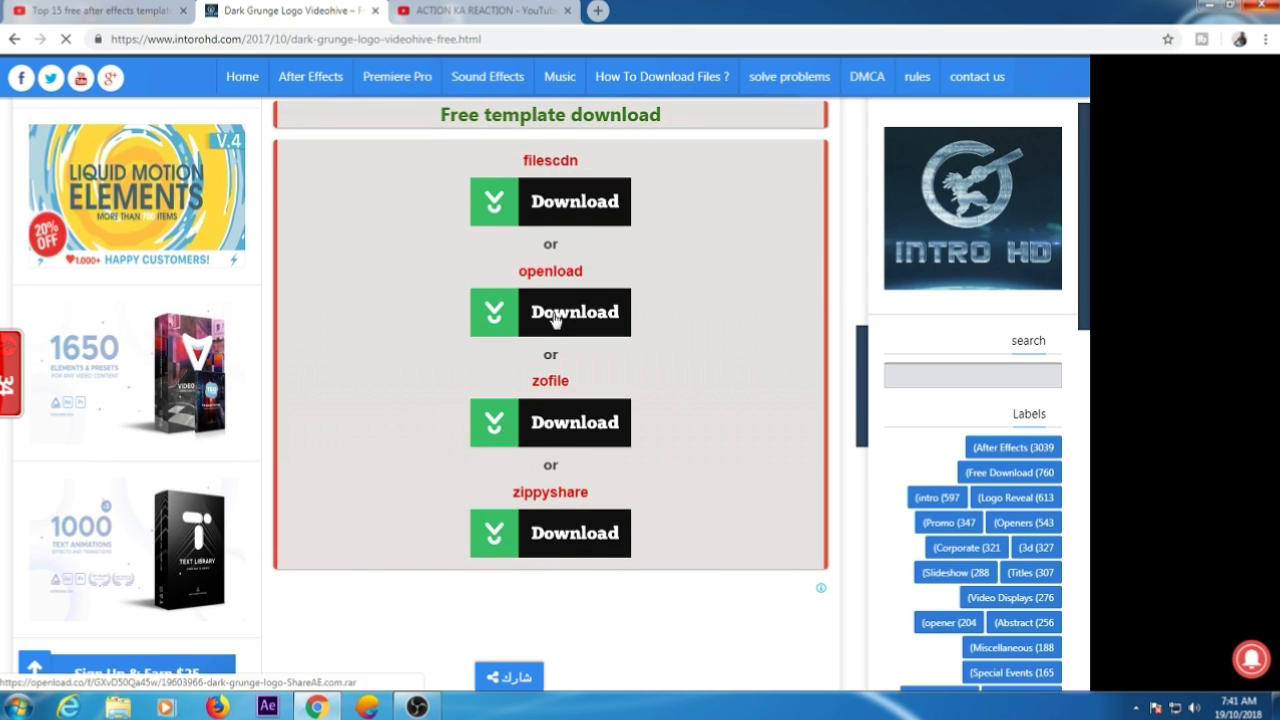
scroll(686, 335, "up", 2)
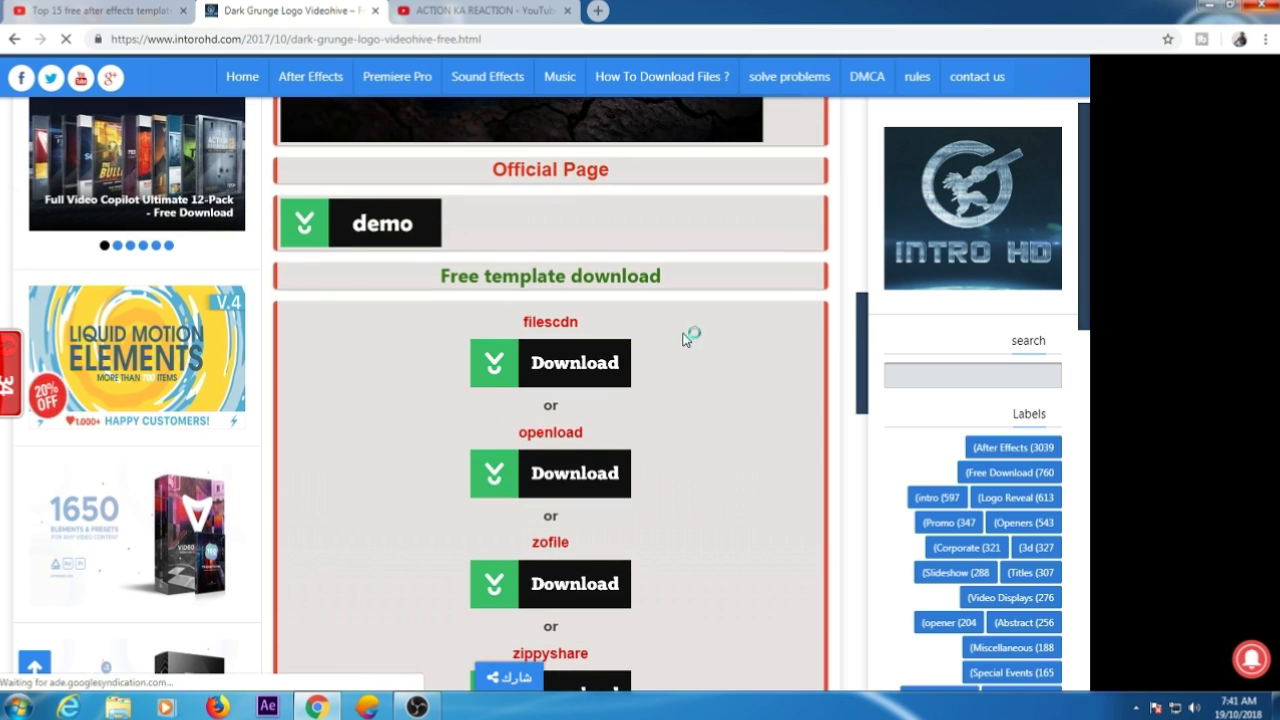
- Open the filescdn page for the 30.4 MB dark grunge logo archive, then show the desktop
left_click(551, 371)
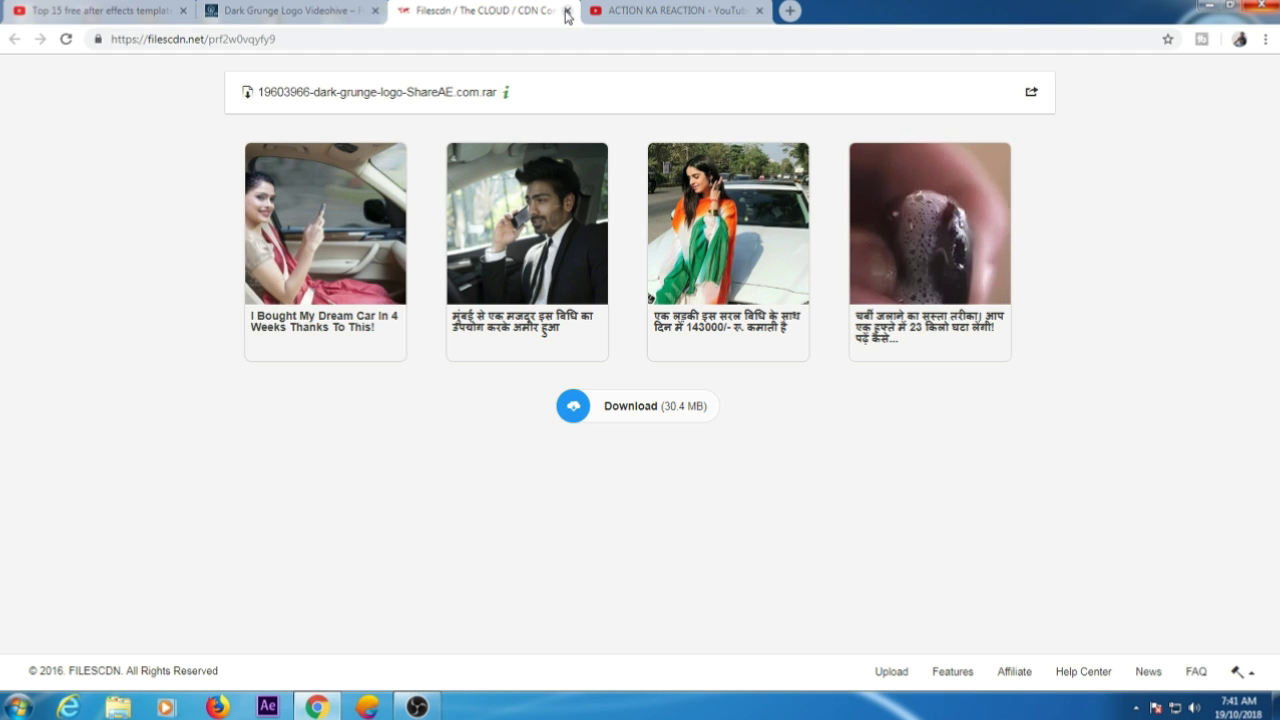
key("super+d")
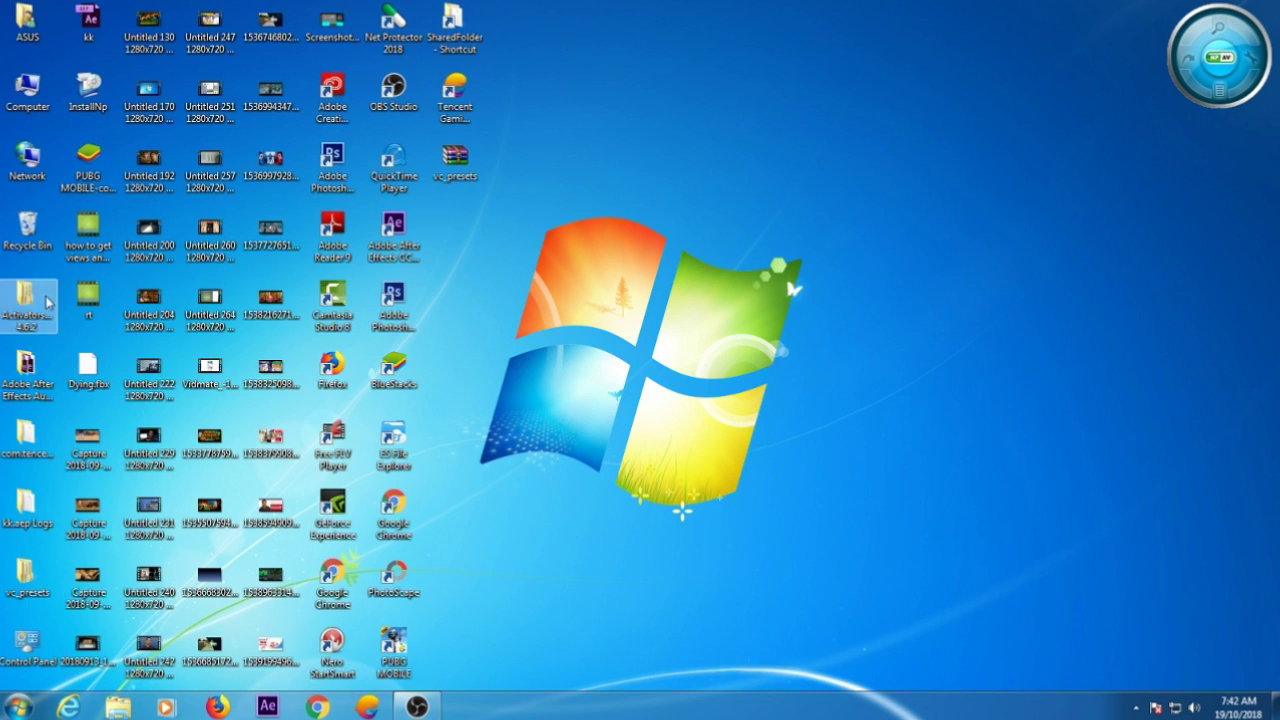
- Extract 19603966-dark-grunge-logo-ShareAE.com.rar in place inside D:\beckup\free templats
double_click(25, 91)
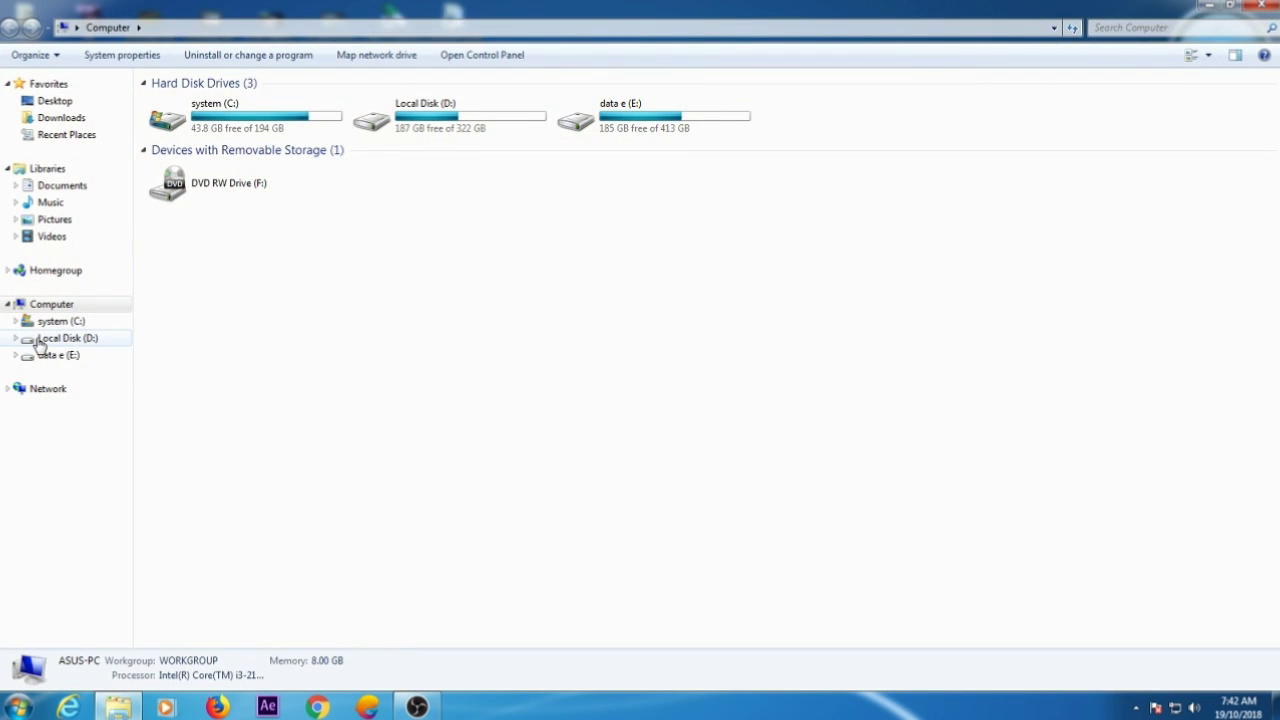
left_click(32, 340)
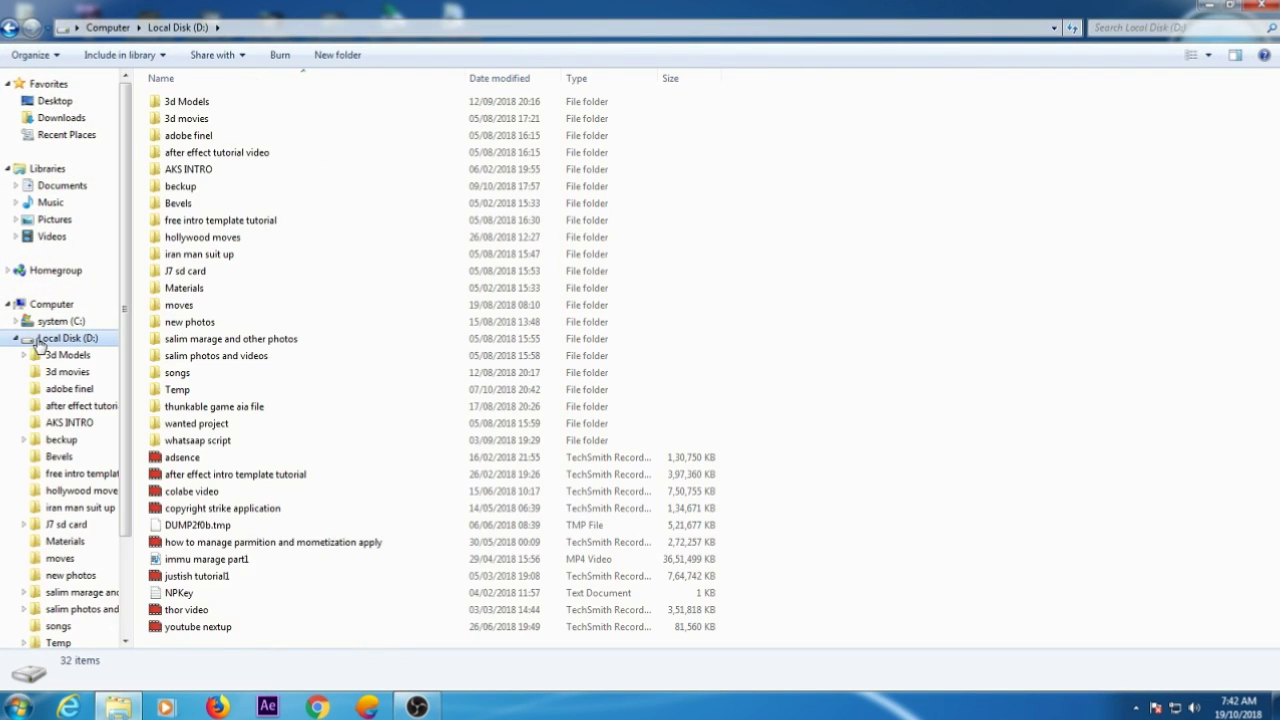
double_click(178, 186)
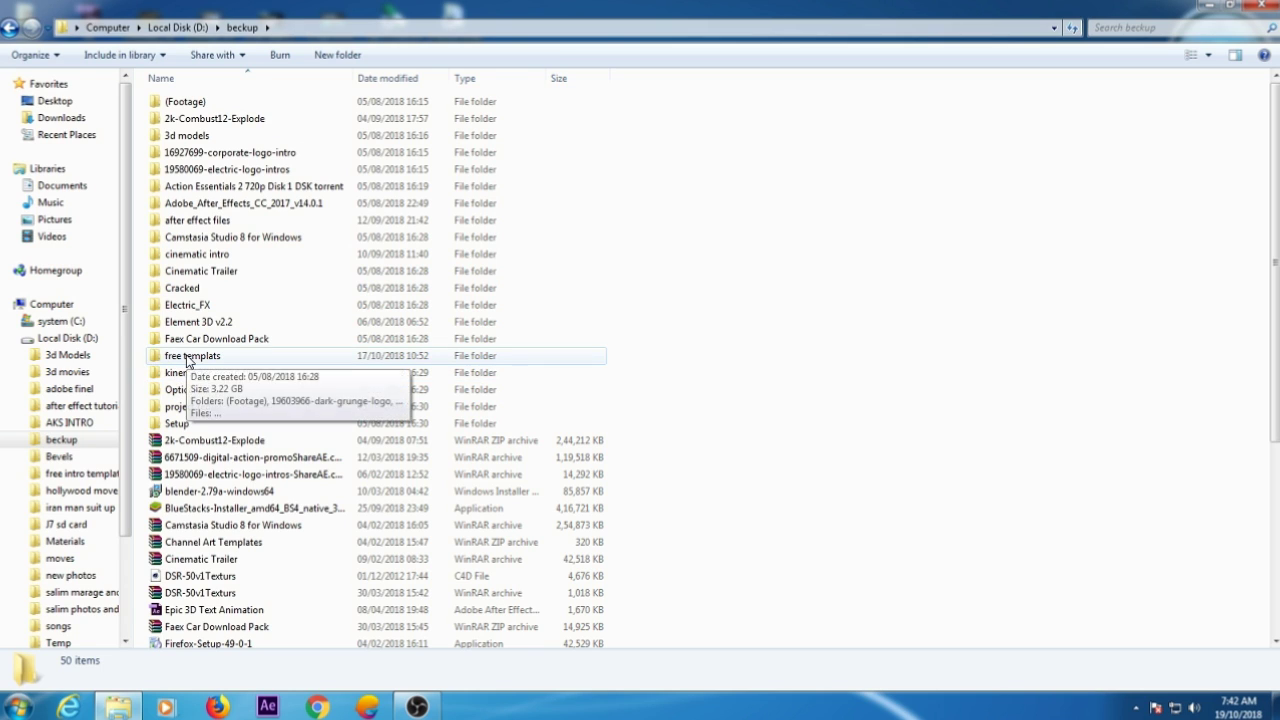
double_click(186, 360)
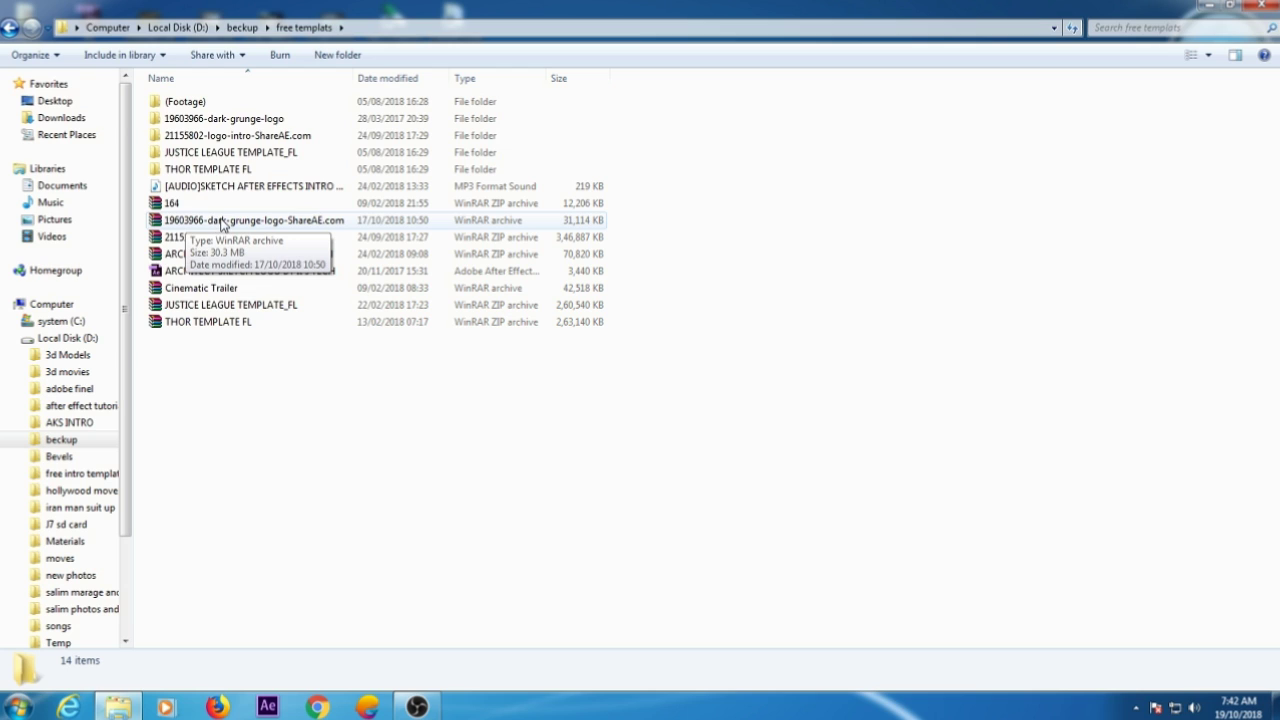
right_click(221, 222)
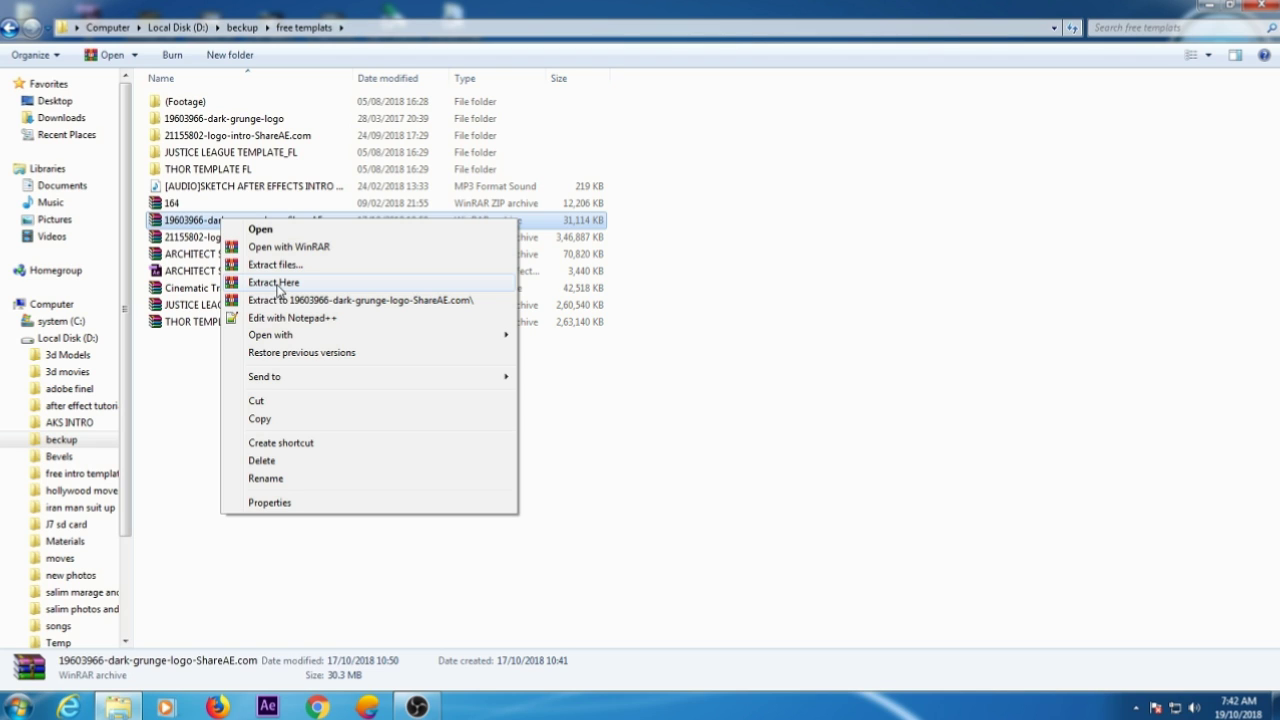
left_click(278, 284)
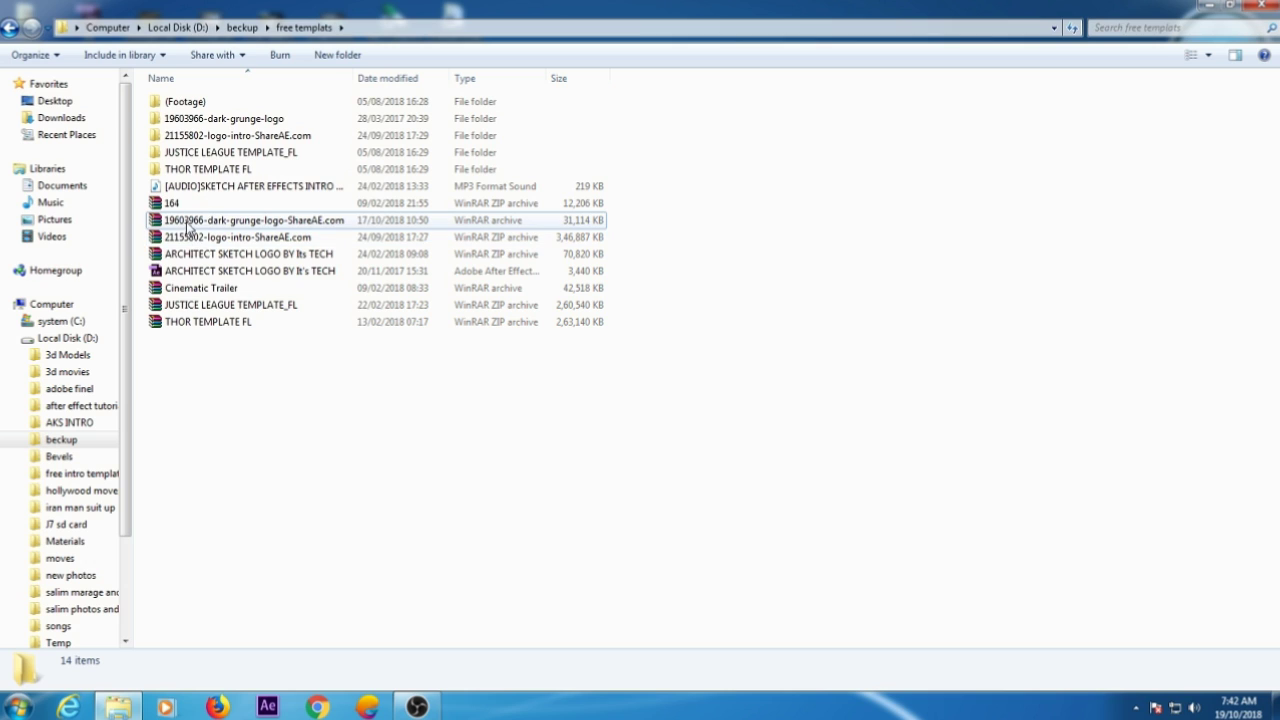
- Open the videohive-19603966-dark-grunge-logo folder, view the prew.jpg preview image, then close it
double_click(207, 120)
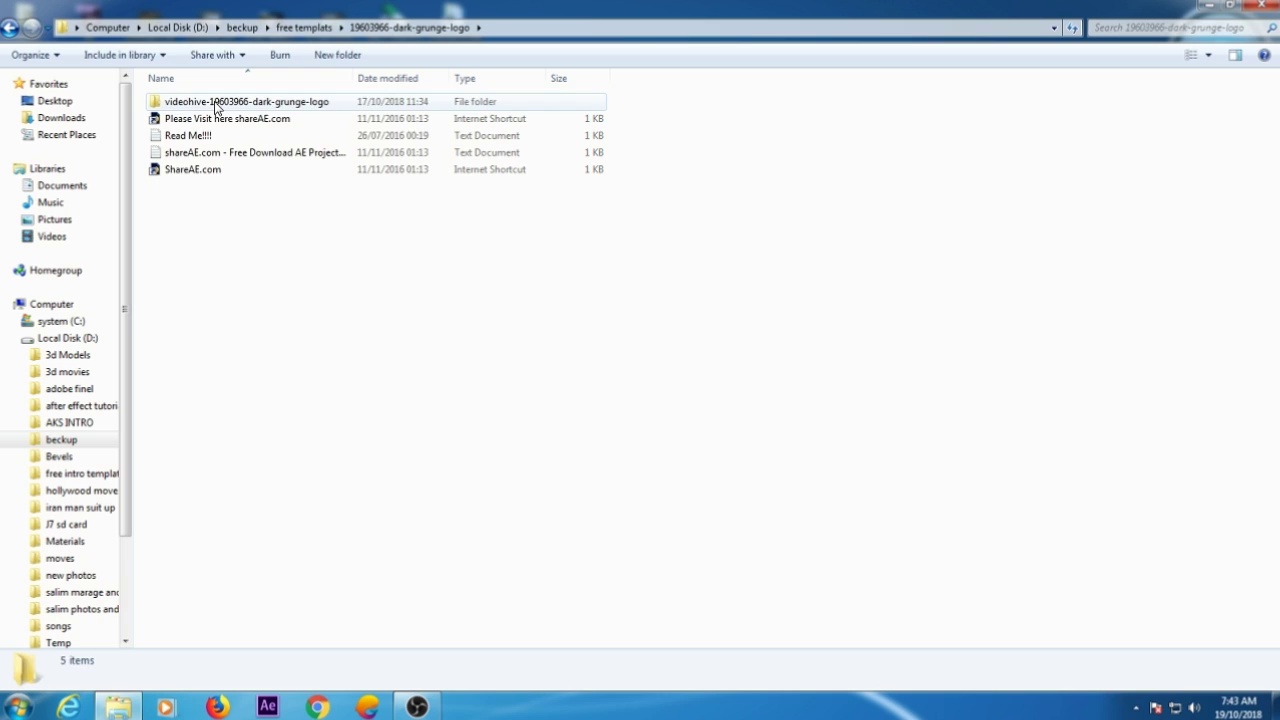
double_click(215, 106)
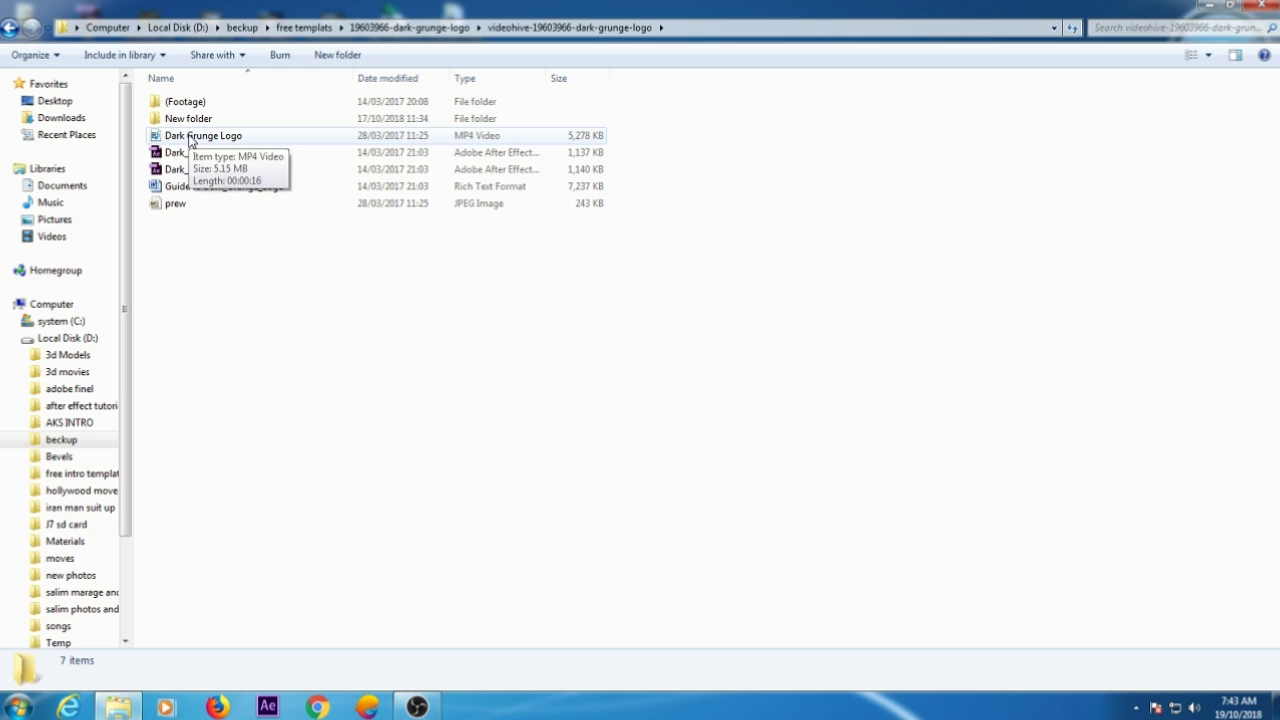
left_click(184, 138)
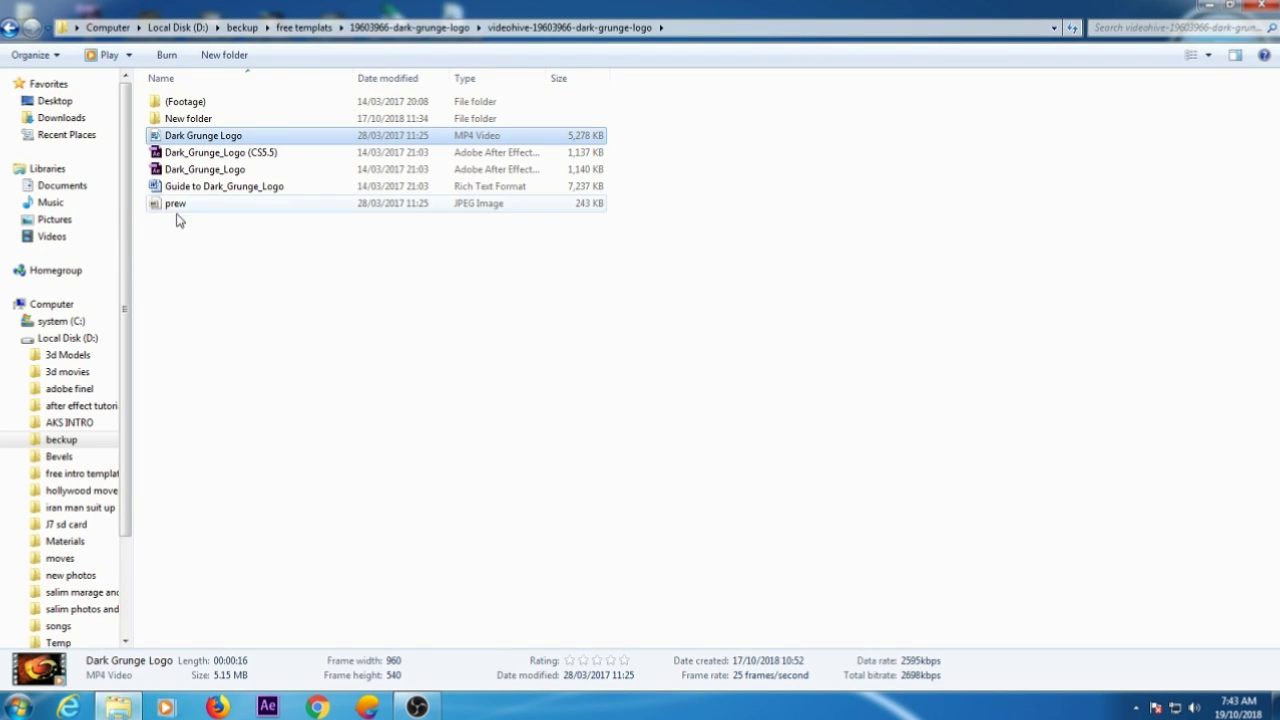
left_click(173, 205)
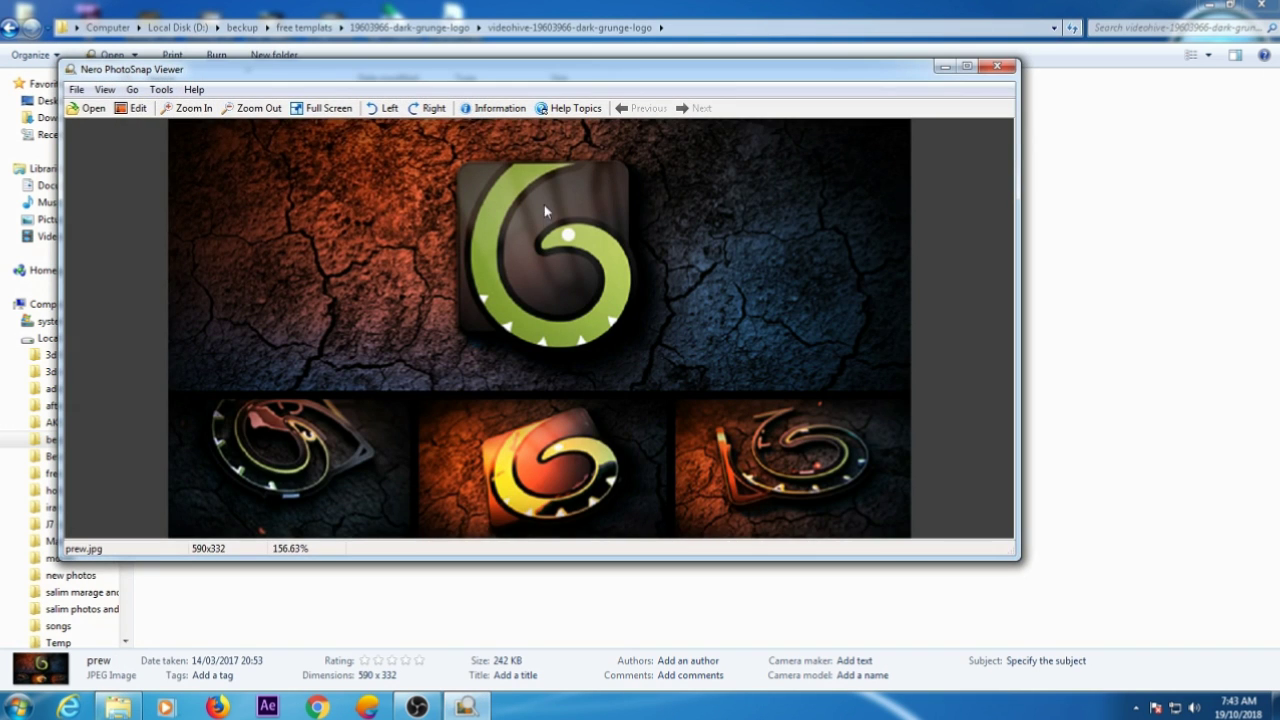
left_click(1000, 70)
left_click(517, 403)
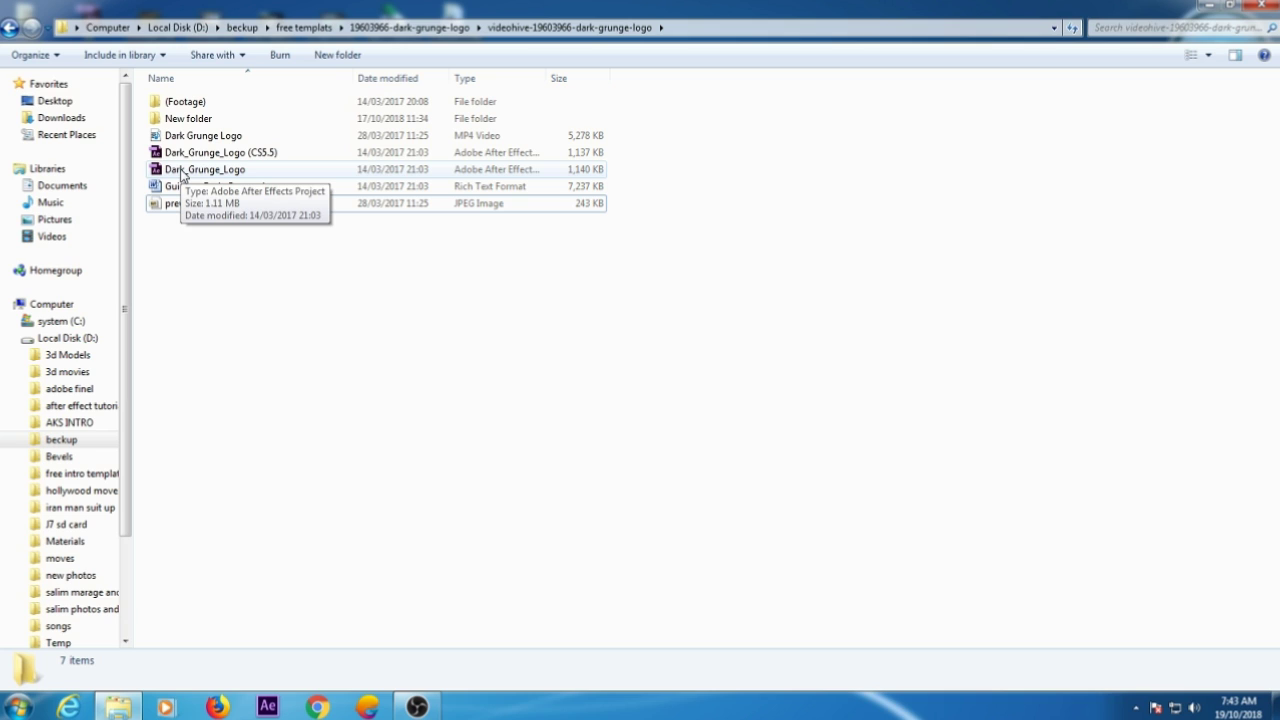
- Open Dark_Grunge_Logo.aep in After Effects and accept converting it to this version
double_click(182, 176)
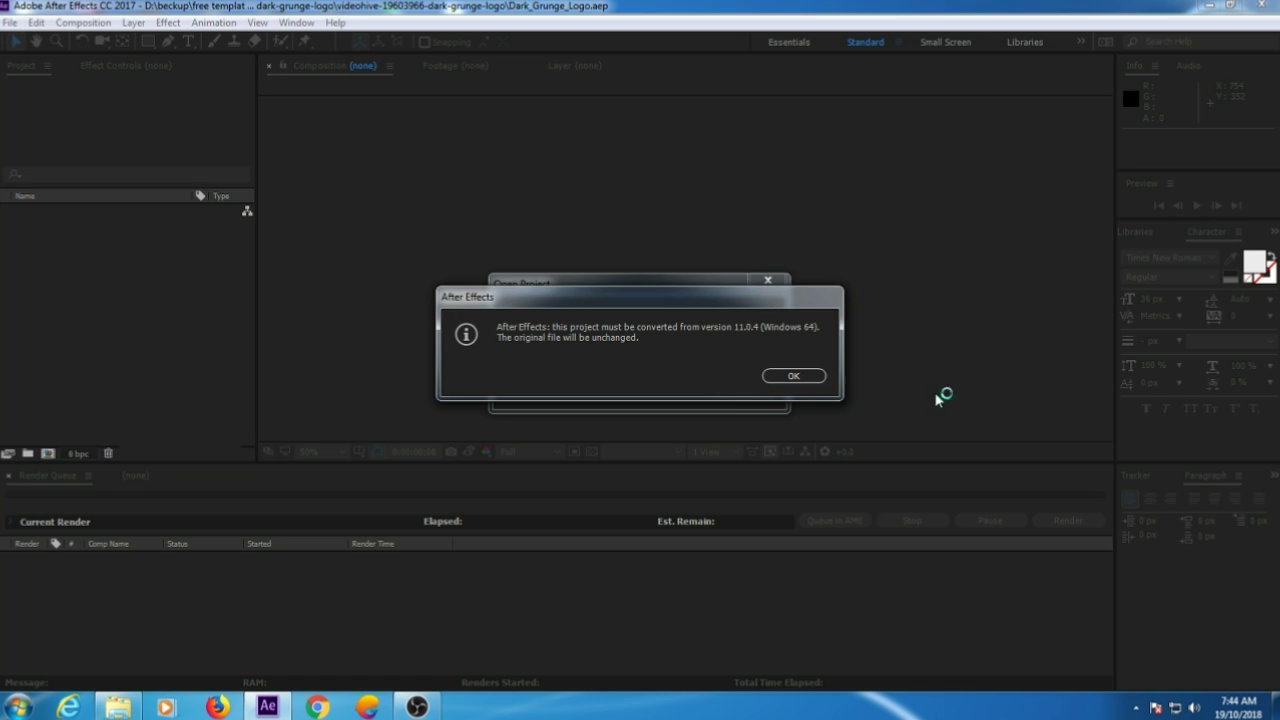
left_click(795, 376)
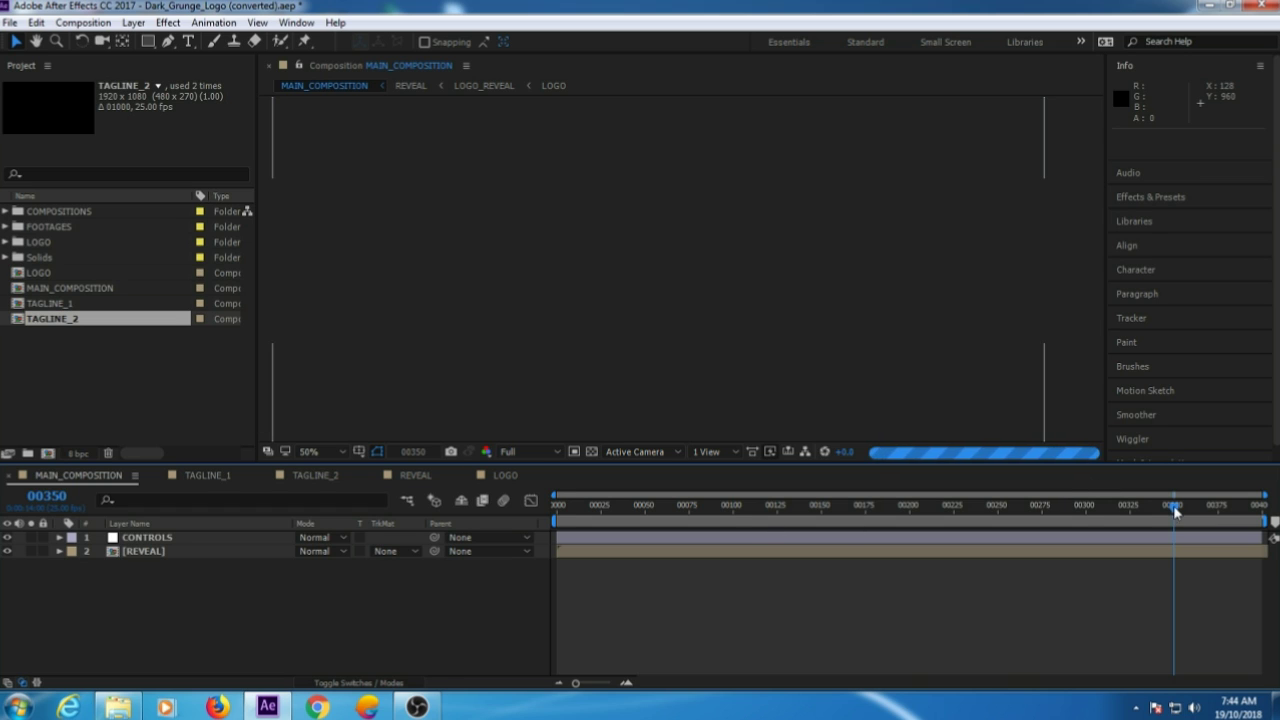
- Stop preview caching and set the Composition viewer resolution from Full to Third
key("space")
key("space")
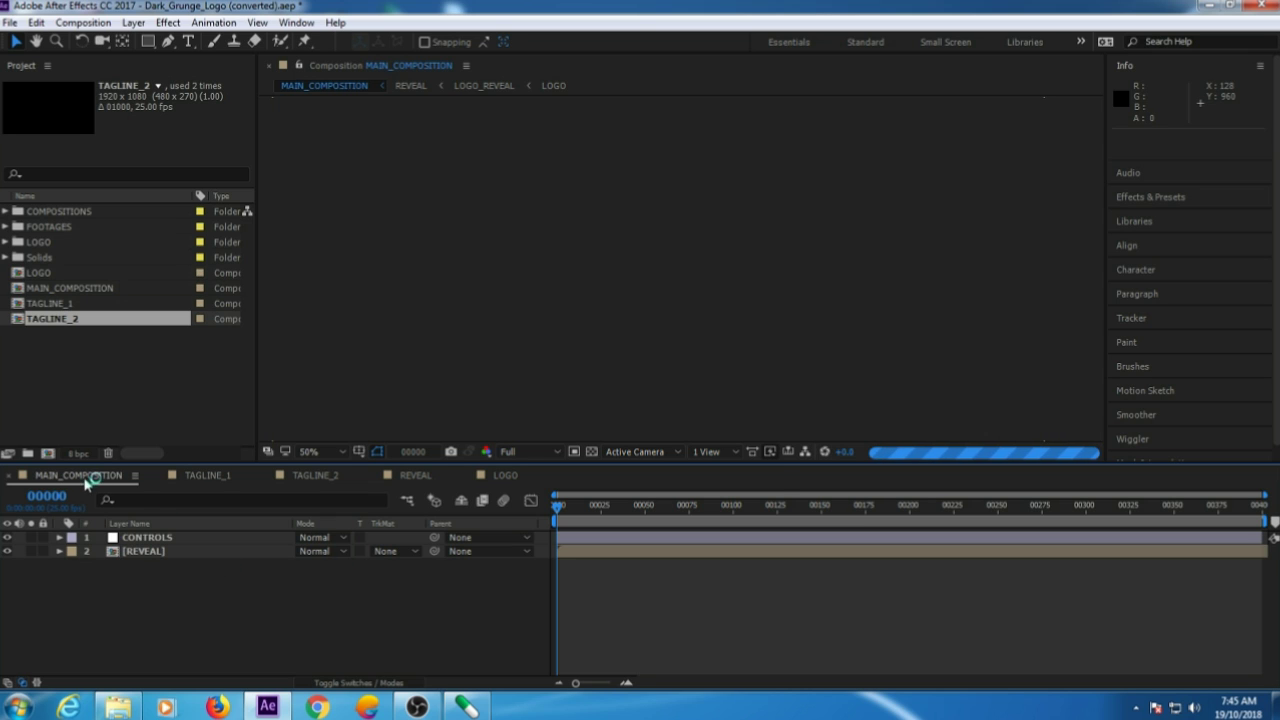
left_click(534, 453)
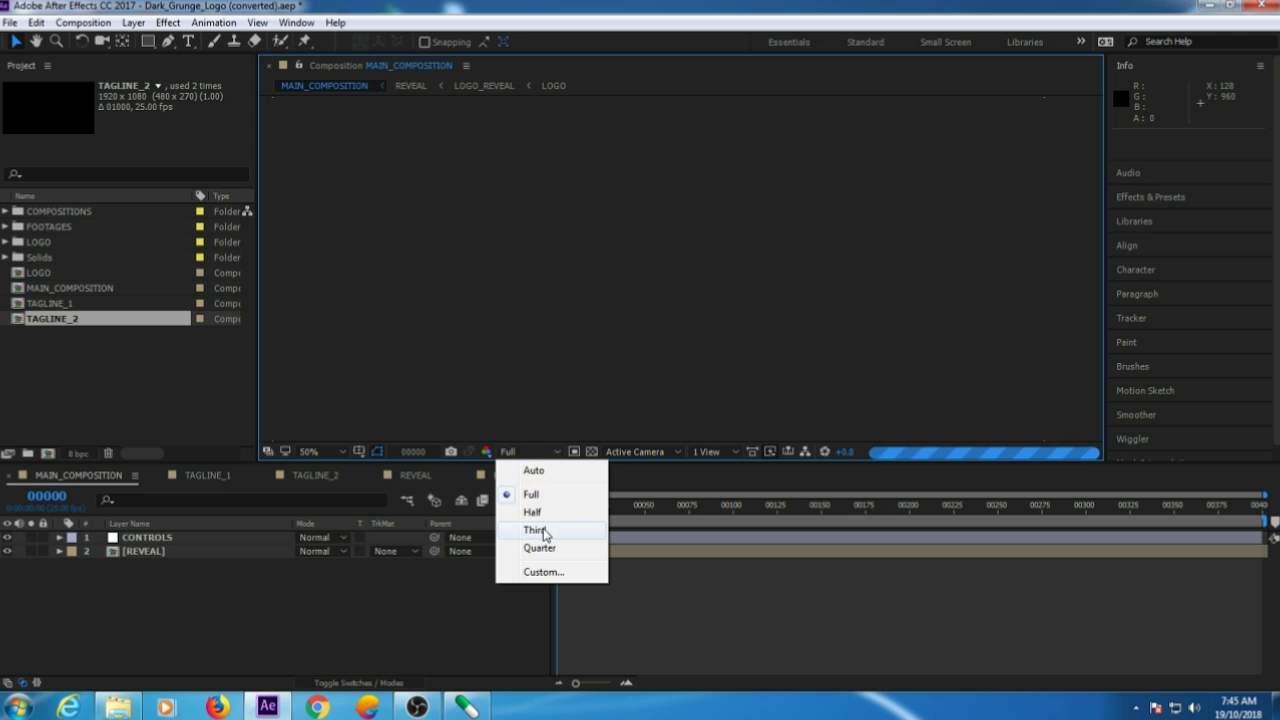
left_click(535, 529)
left_click(602, 508)
- Move the time indicator to frame 00218 where the swirl logo shows
left_click(664, 507)
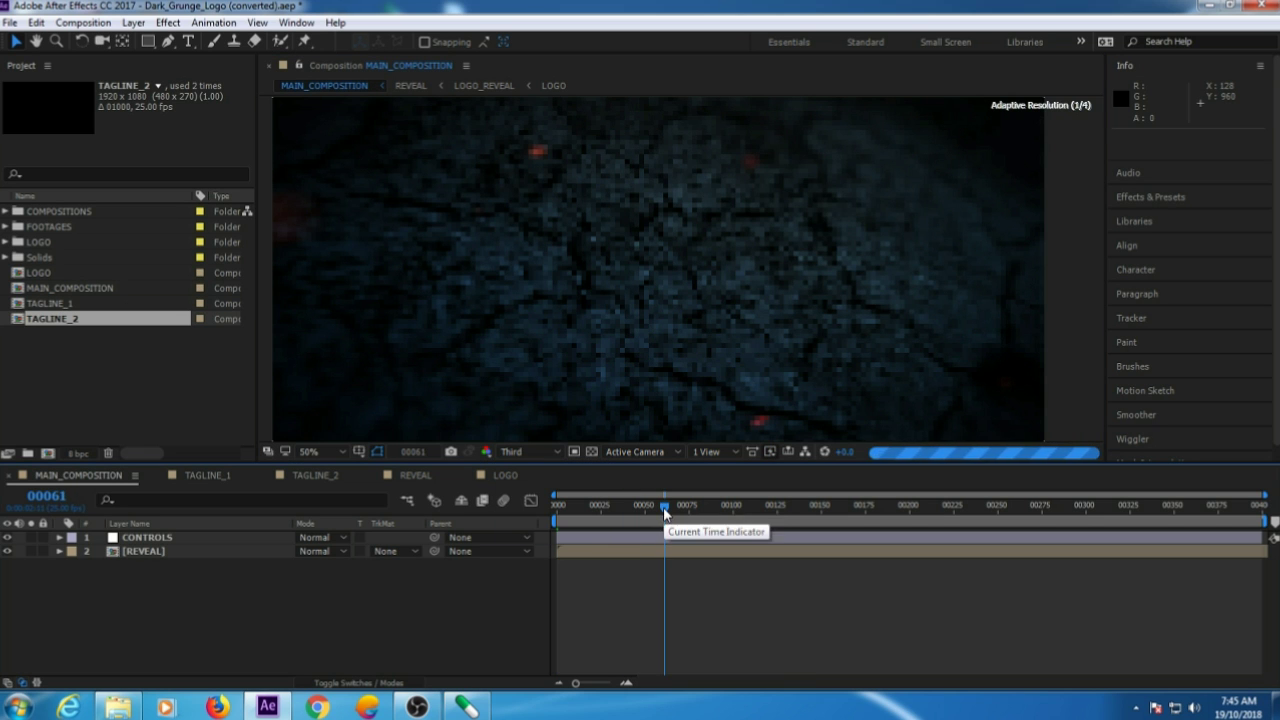
left_click(936, 508)
left_click_drag(936, 510, 941, 510)
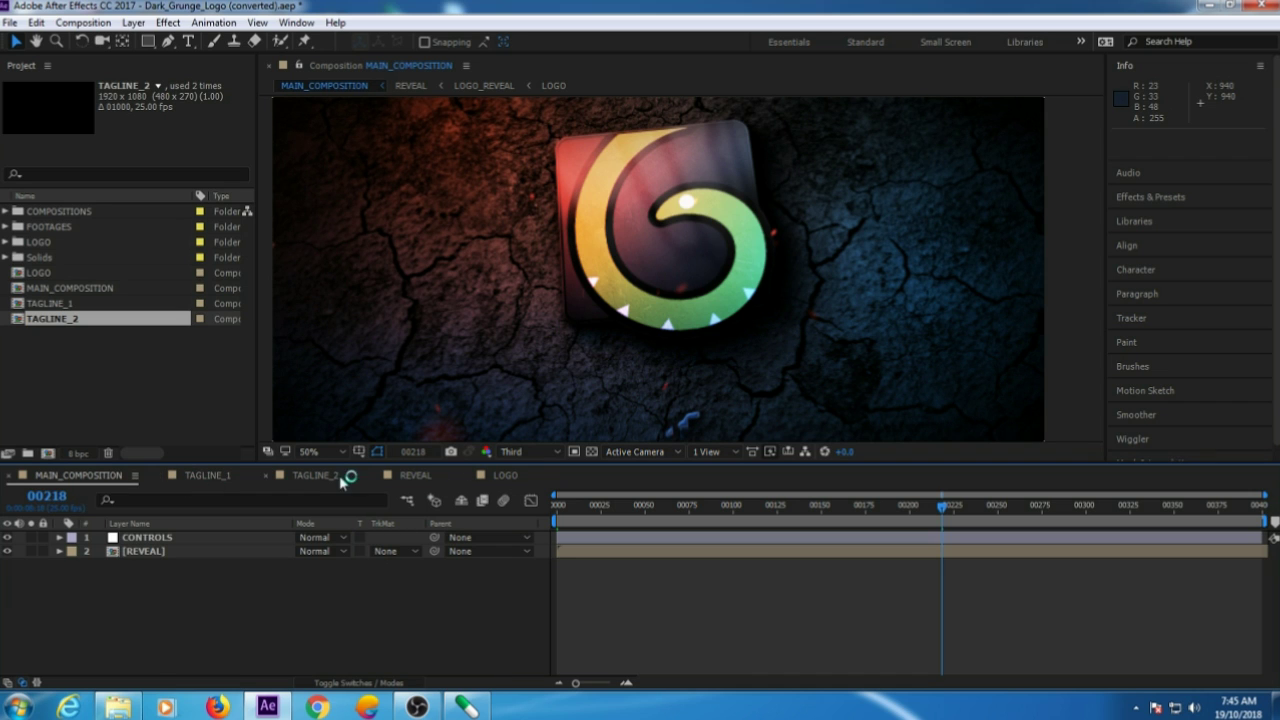
- Import 1497346385923.png and place it in the LOGO composition beneath audiojunglelogo.png
left_click(506, 476)
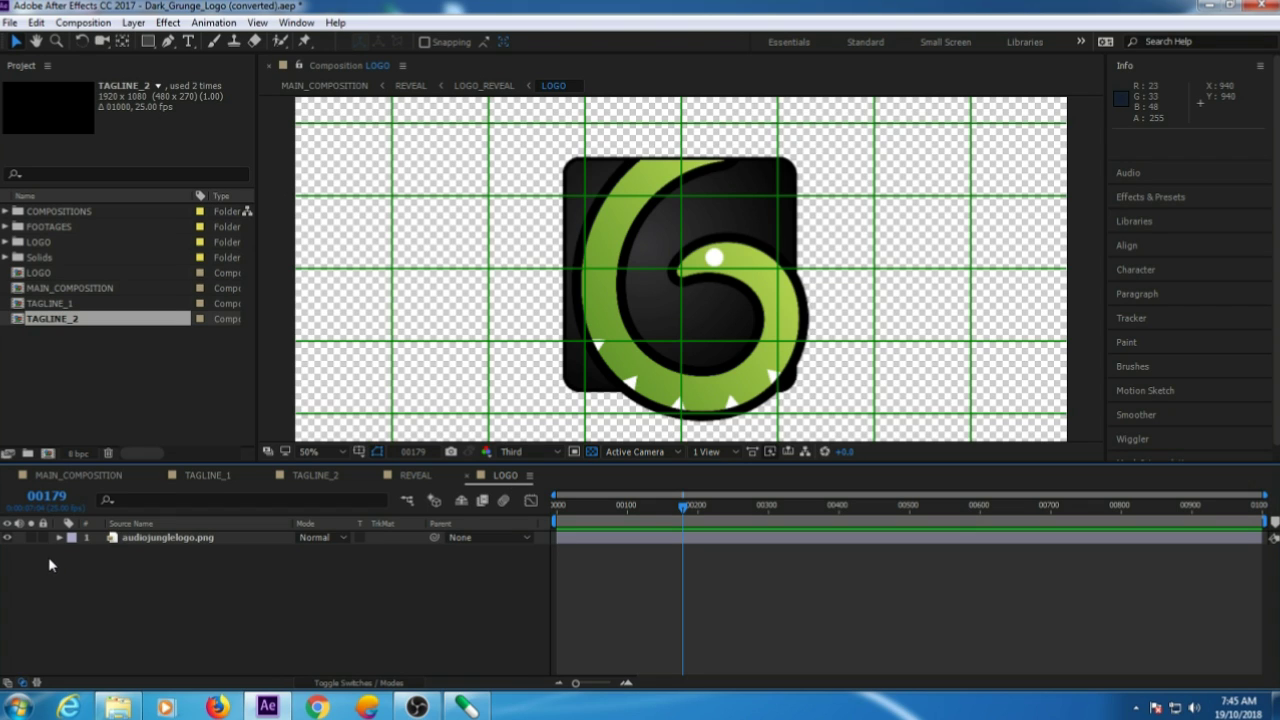
double_click(39, 354)
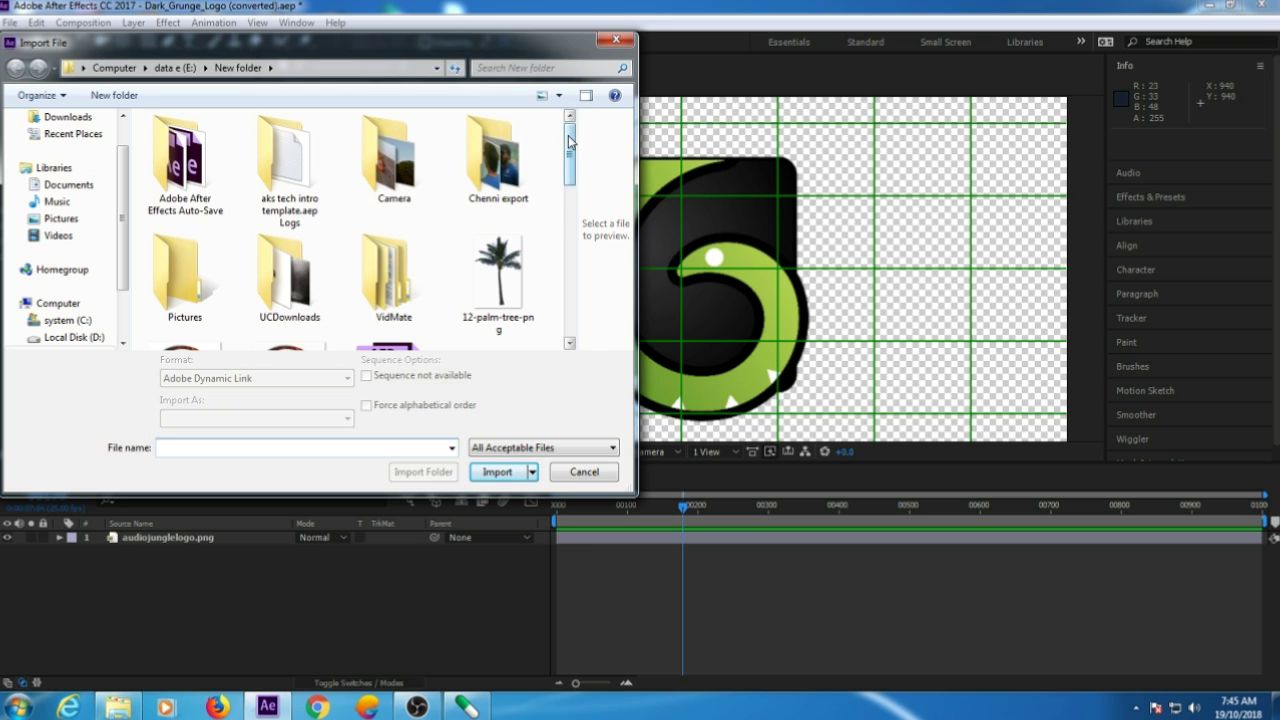
left_click_drag(569, 141, 569, 181)
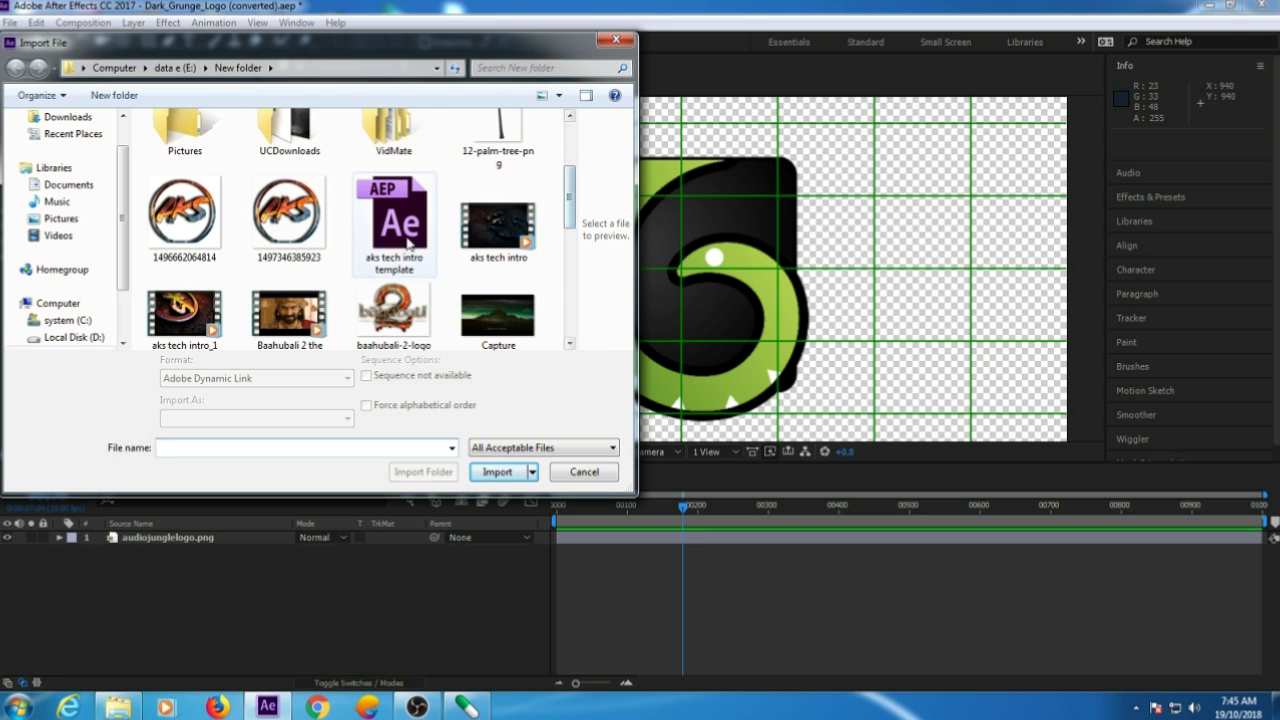
double_click(286, 228)
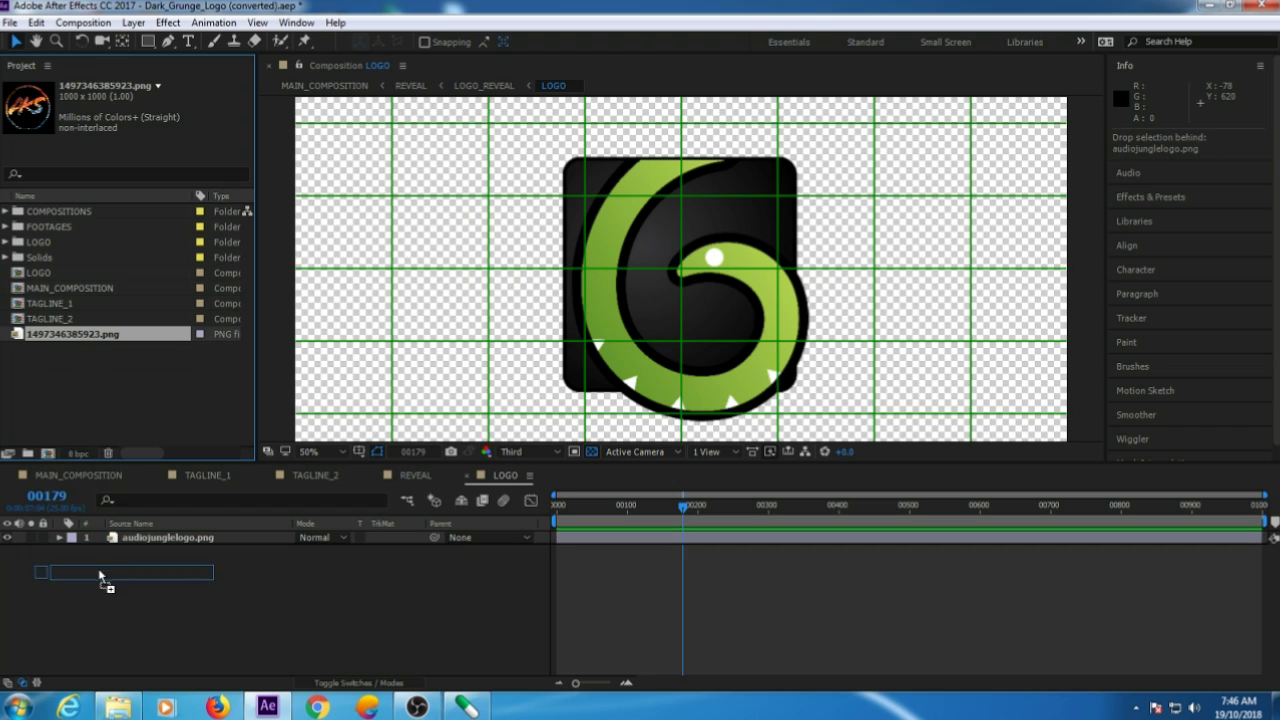
left_click_drag(78, 338, 92, 562)
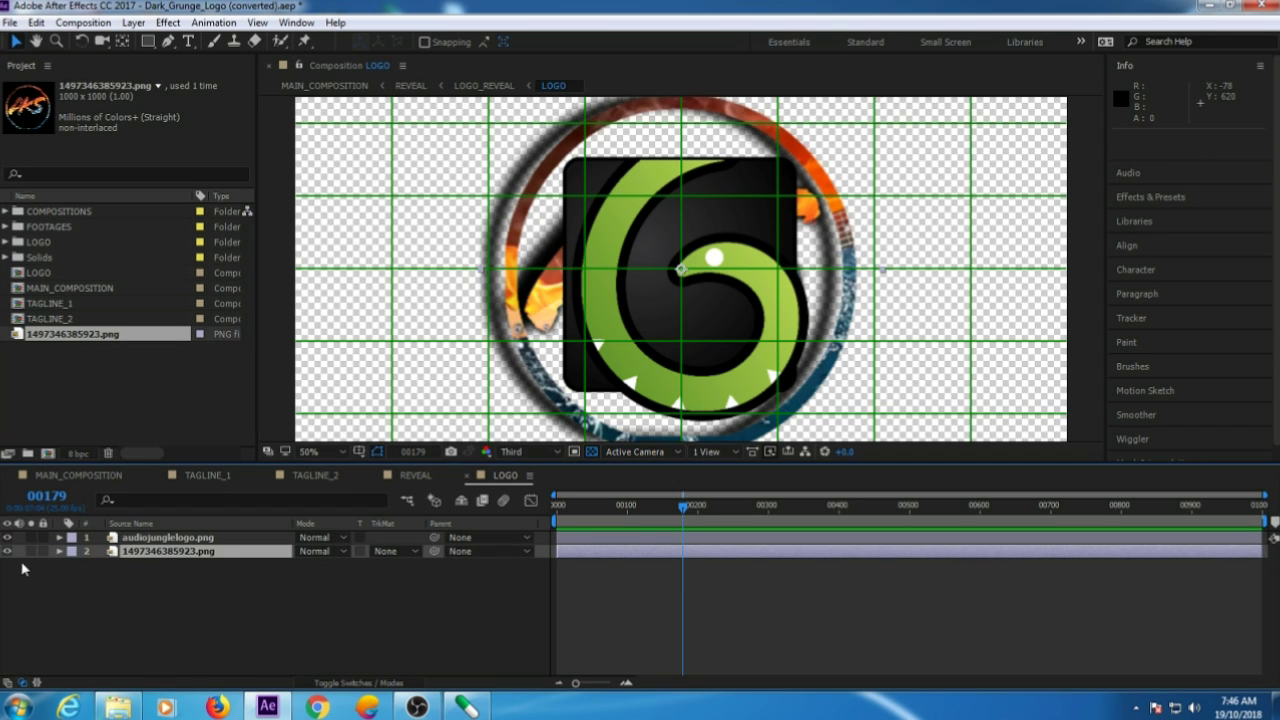
- Scale the AKS logo image layer down to about 71%
left_click(180, 556)
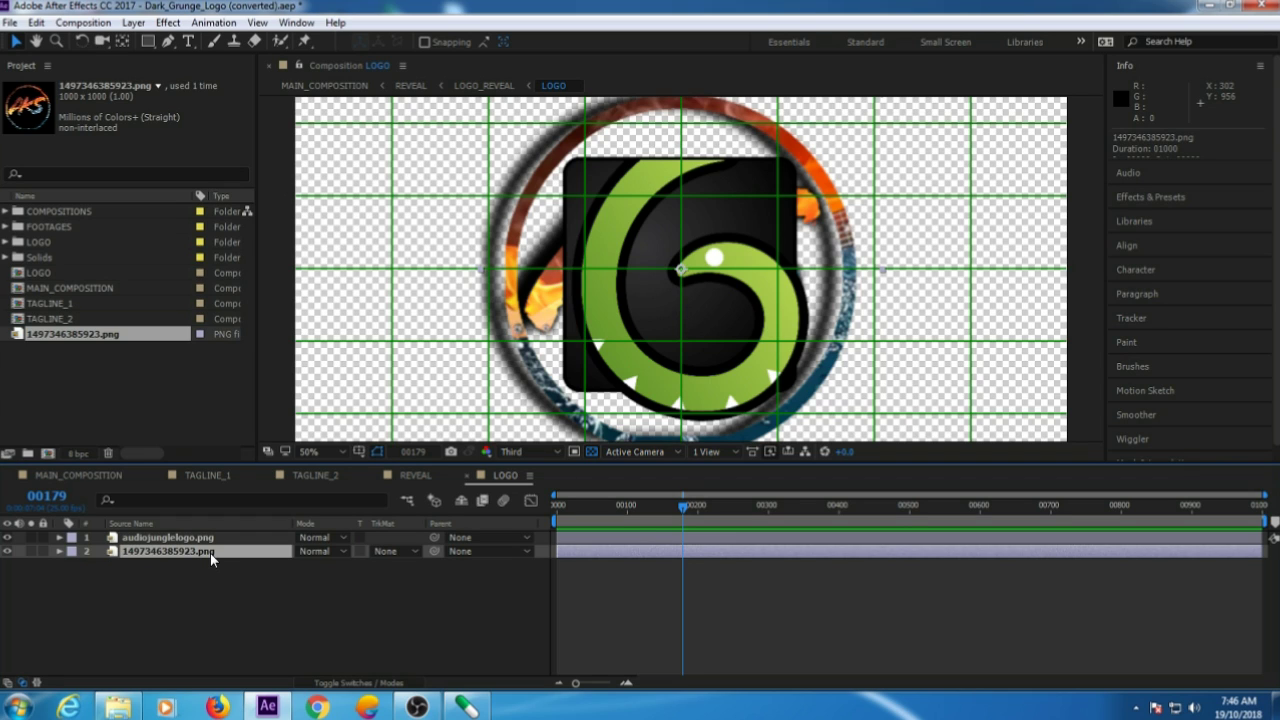
key("s")
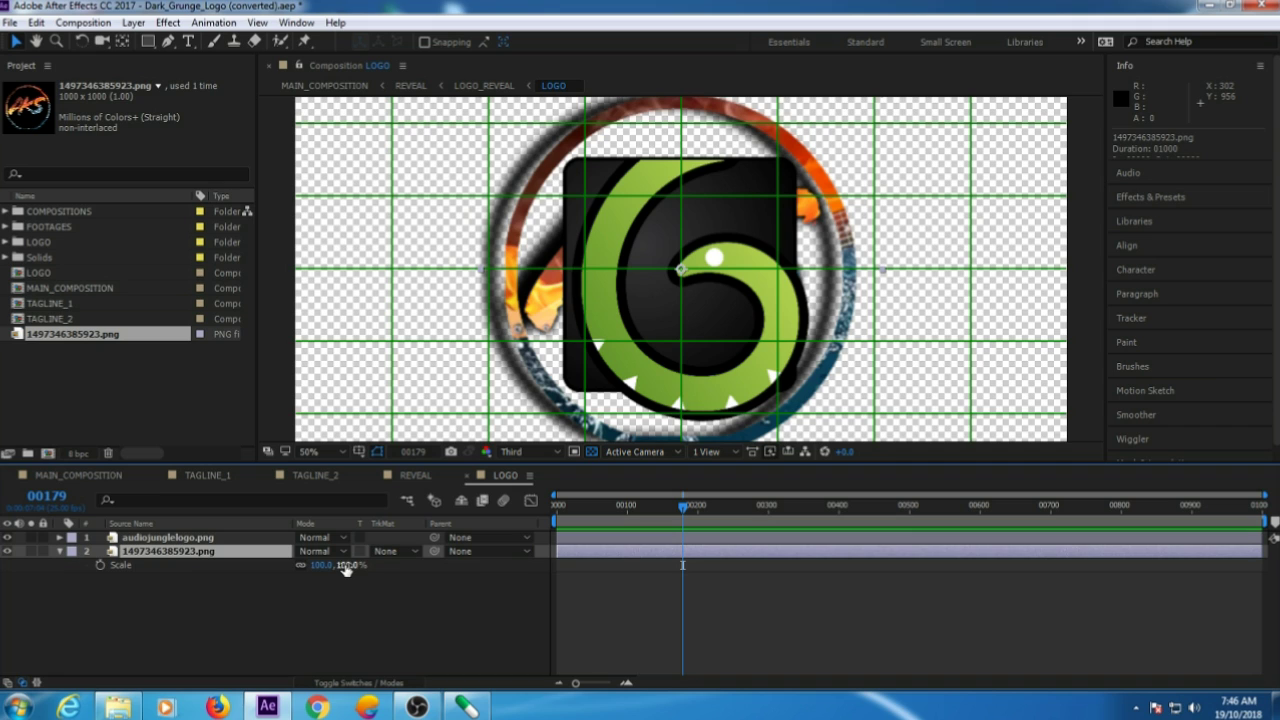
left_click_drag(342, 567, 330, 568)
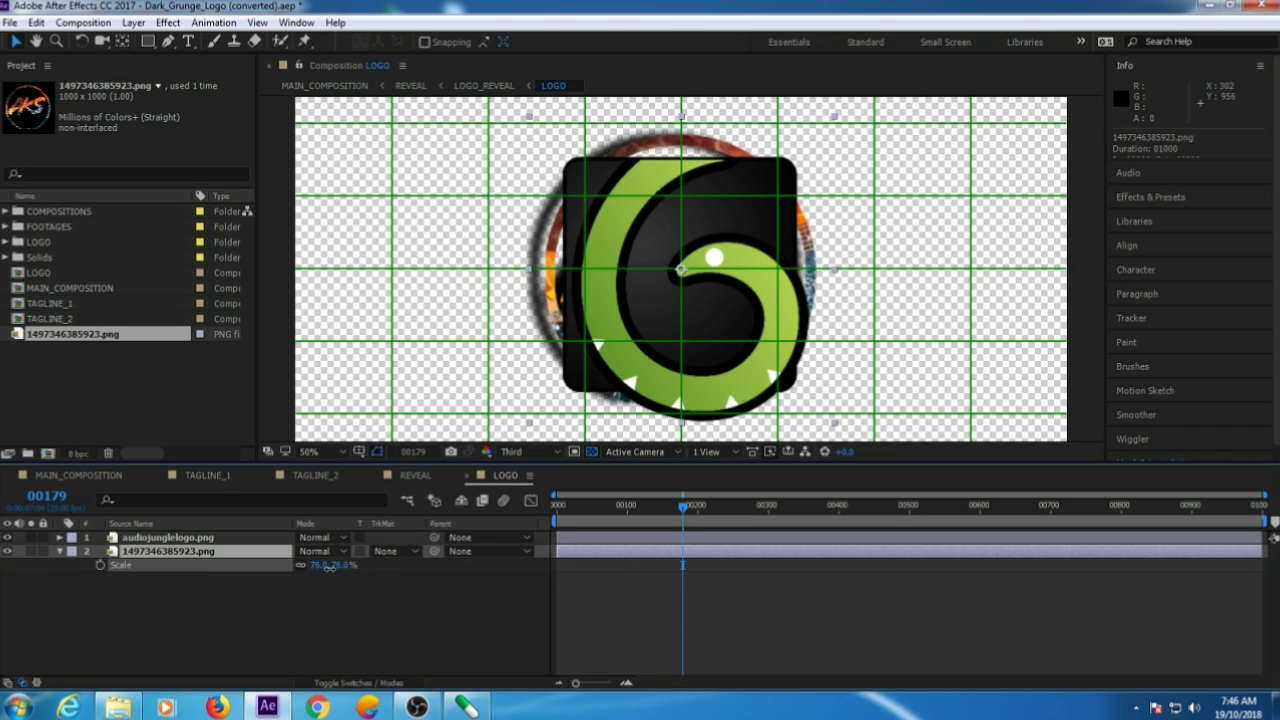
left_click_drag(329, 567, 318, 651)
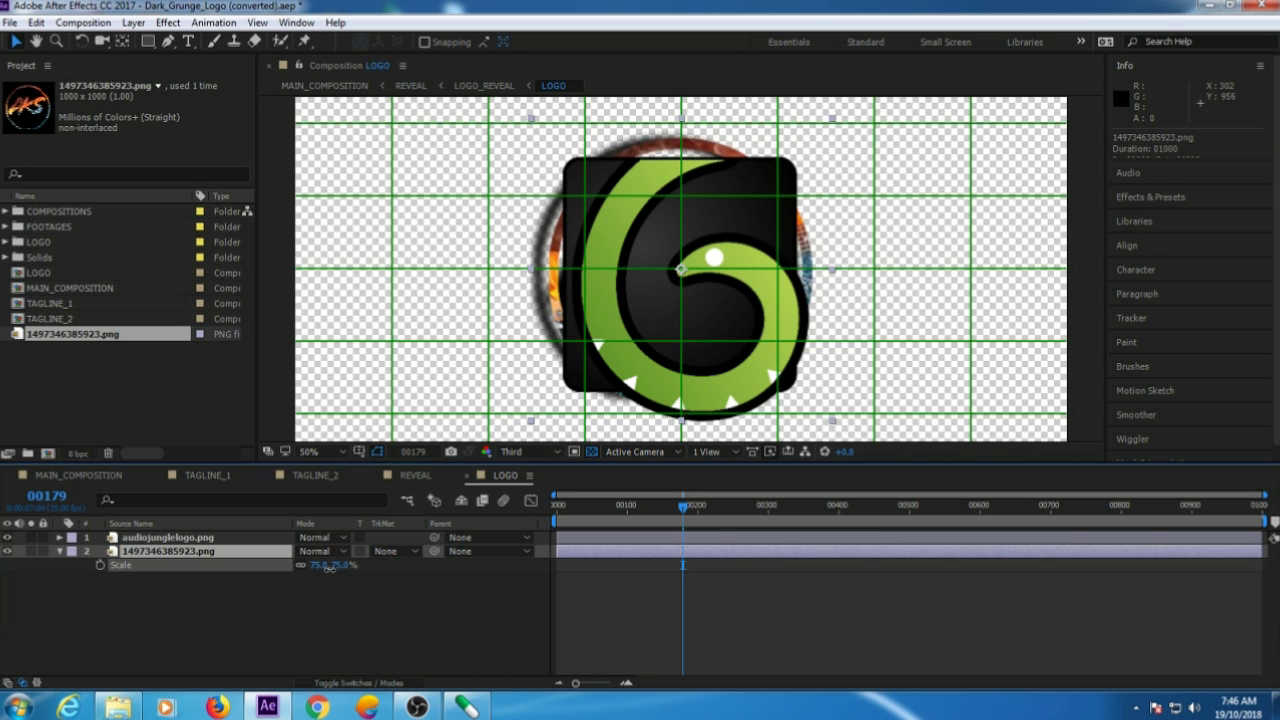
- Hide the audiojunglelogo.png placeholder and view MAIN_COMPOSITION at frame 00272
left_click(177, 612)
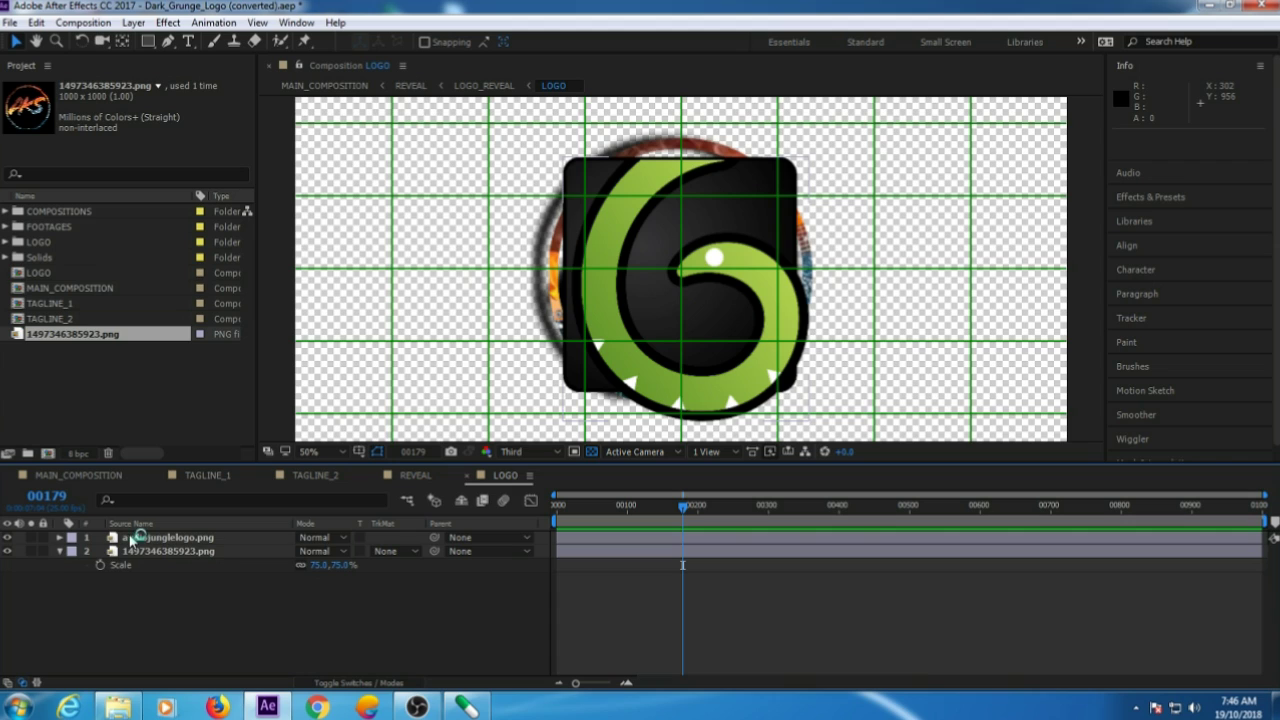
left_click(170, 538)
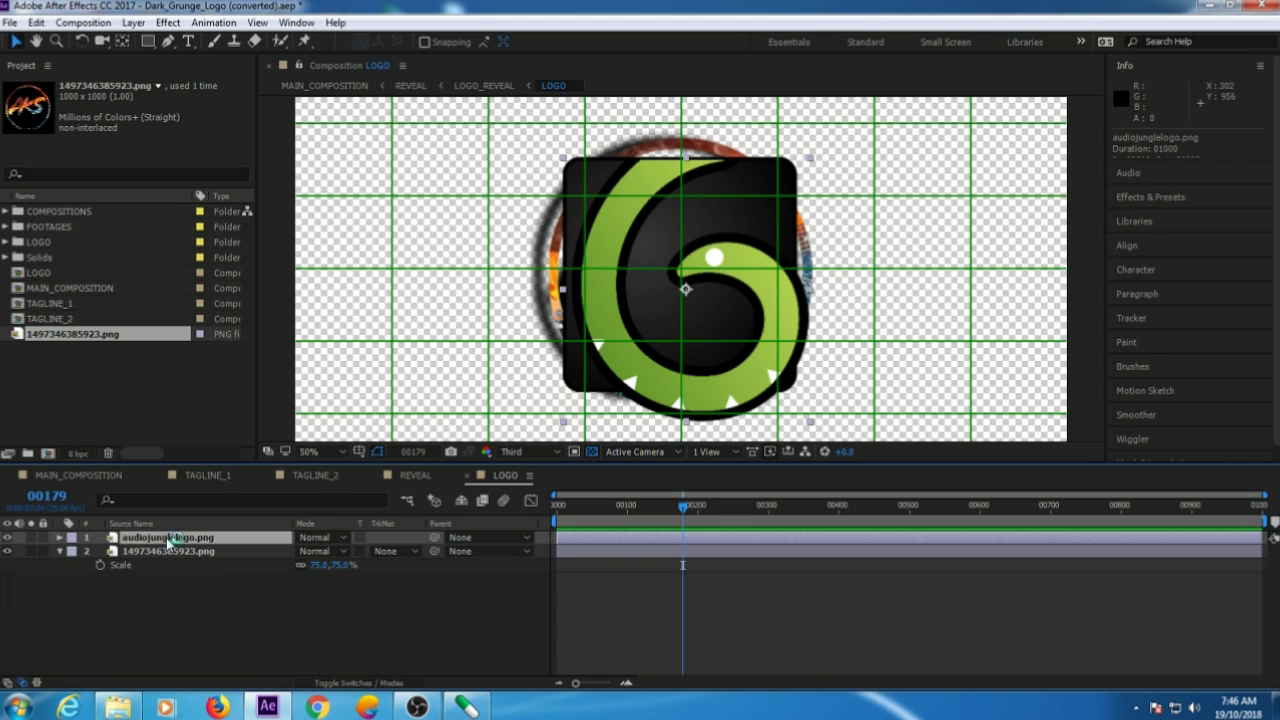
left_click(7, 539)
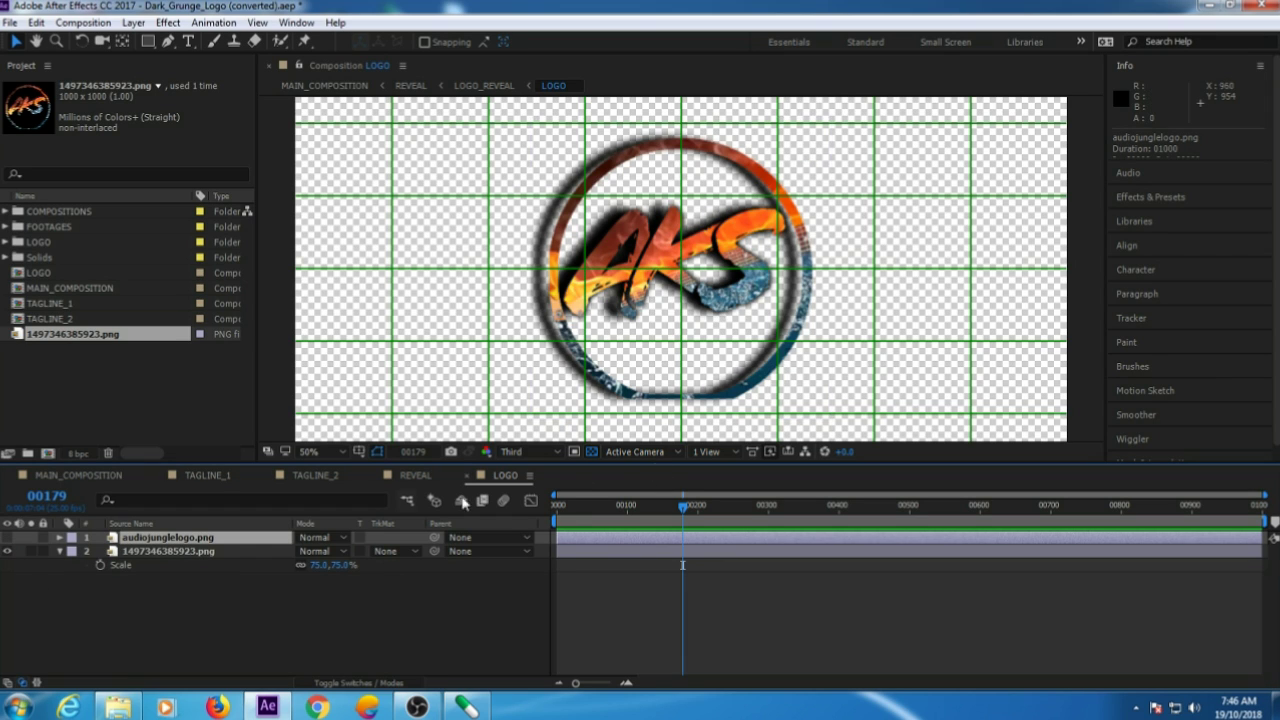
left_click(97, 478)
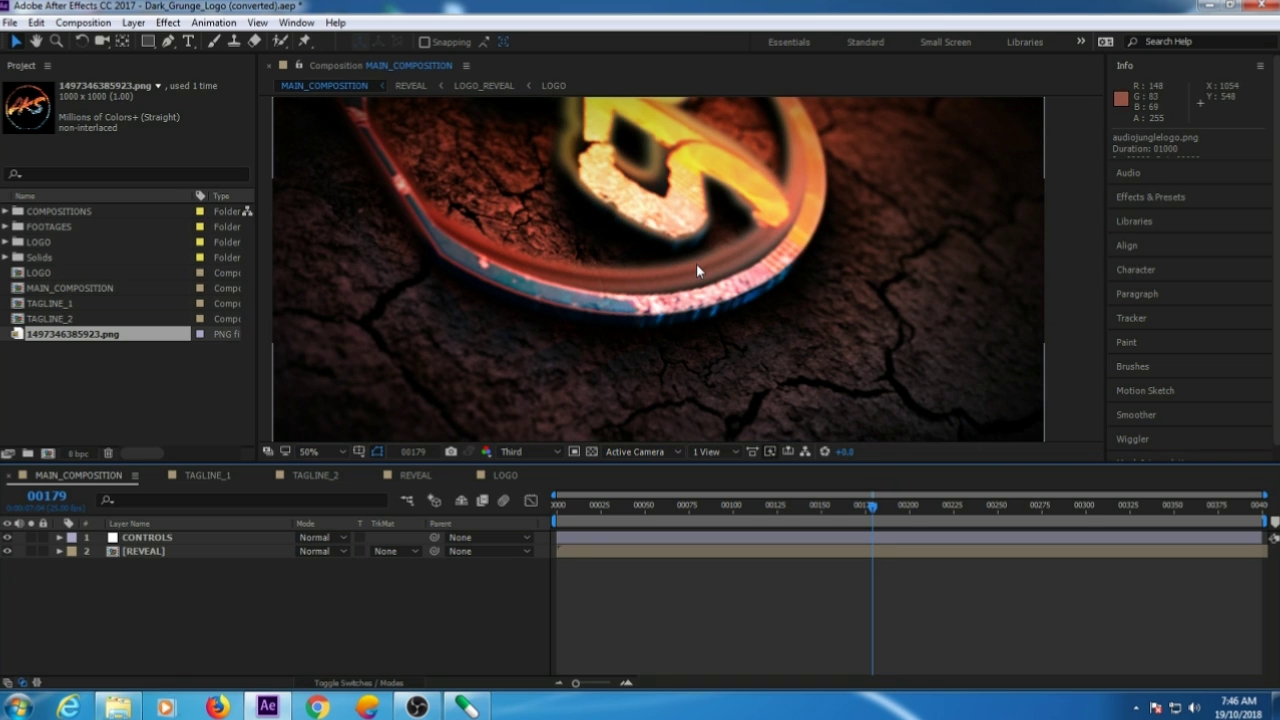
left_click_drag(872, 507, 1035, 511)
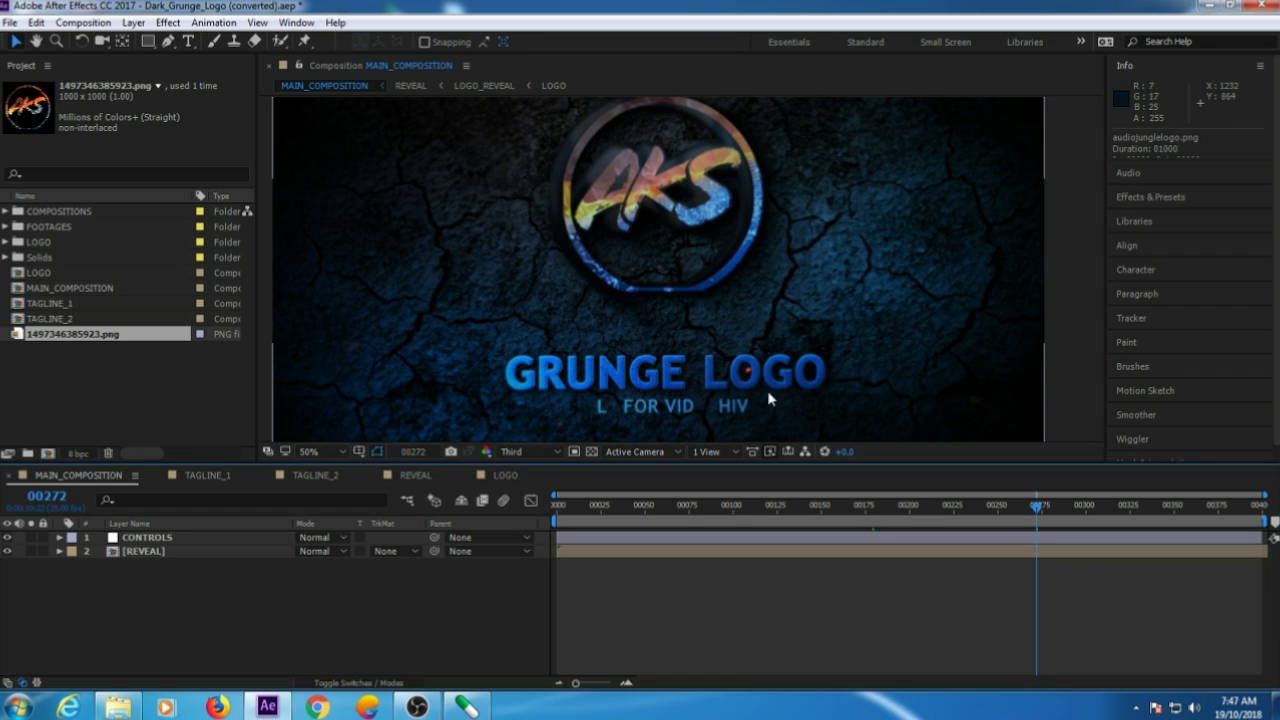
- Retype the TAGLINE_1 title from GRUNGE LOGO to AKS TECH and check it in MAIN_COMPOSITION
left_click(313, 477)
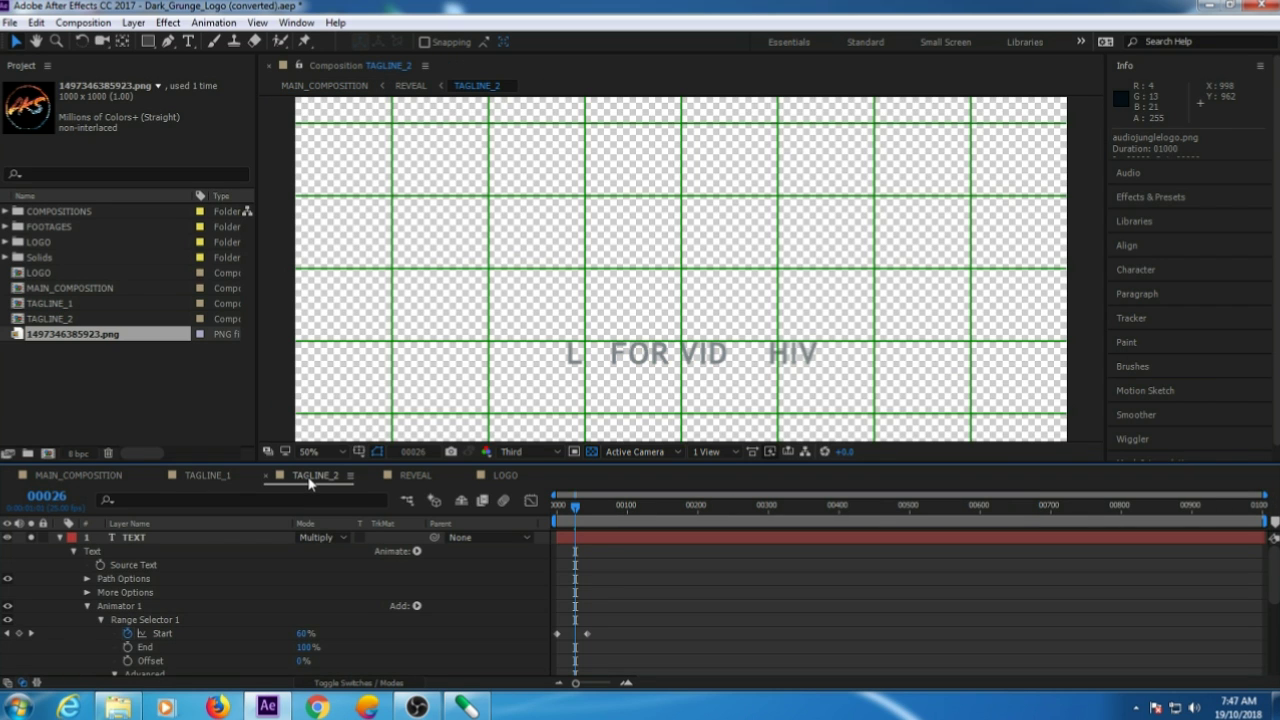
left_click(210, 478)
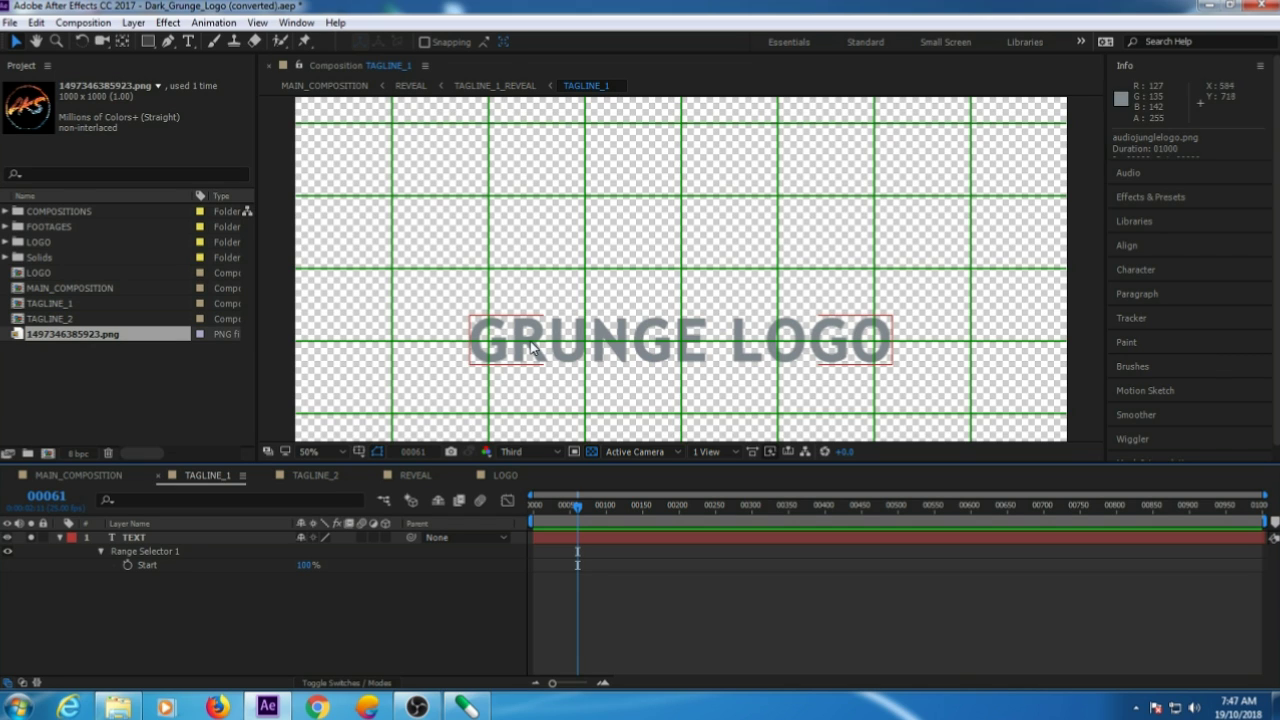
double_click(133, 541)
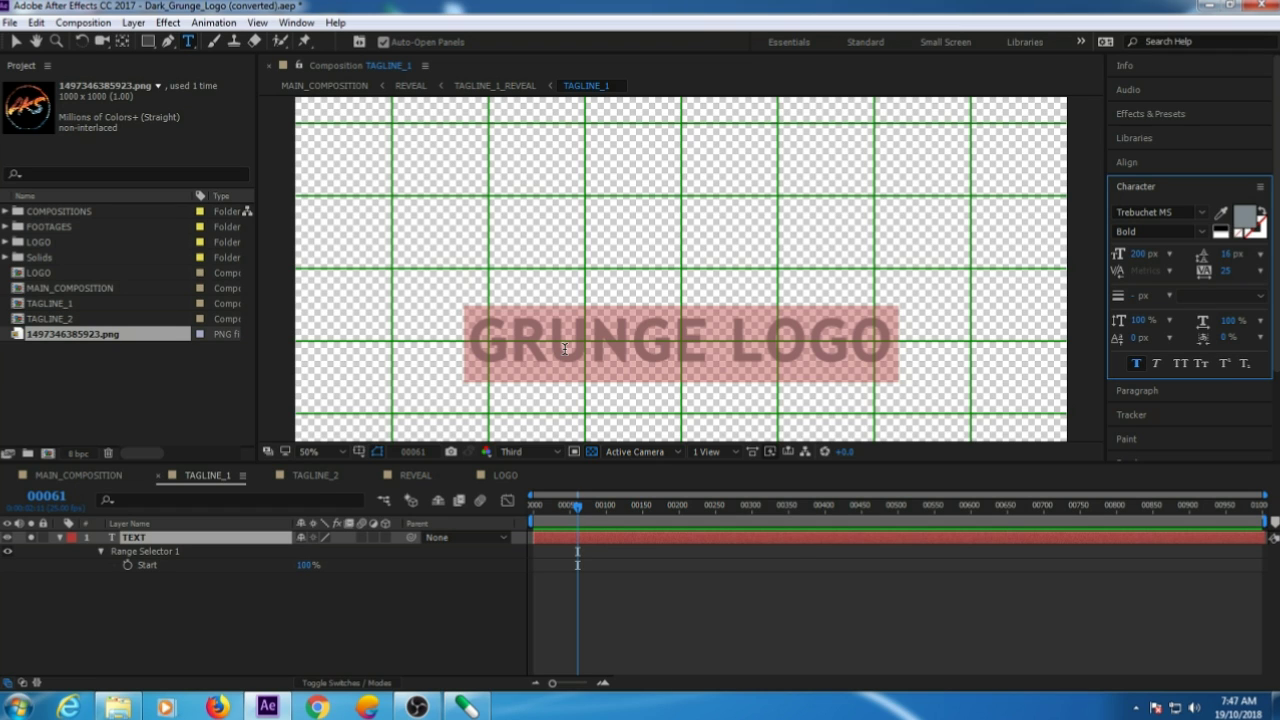
key("BackSpace")
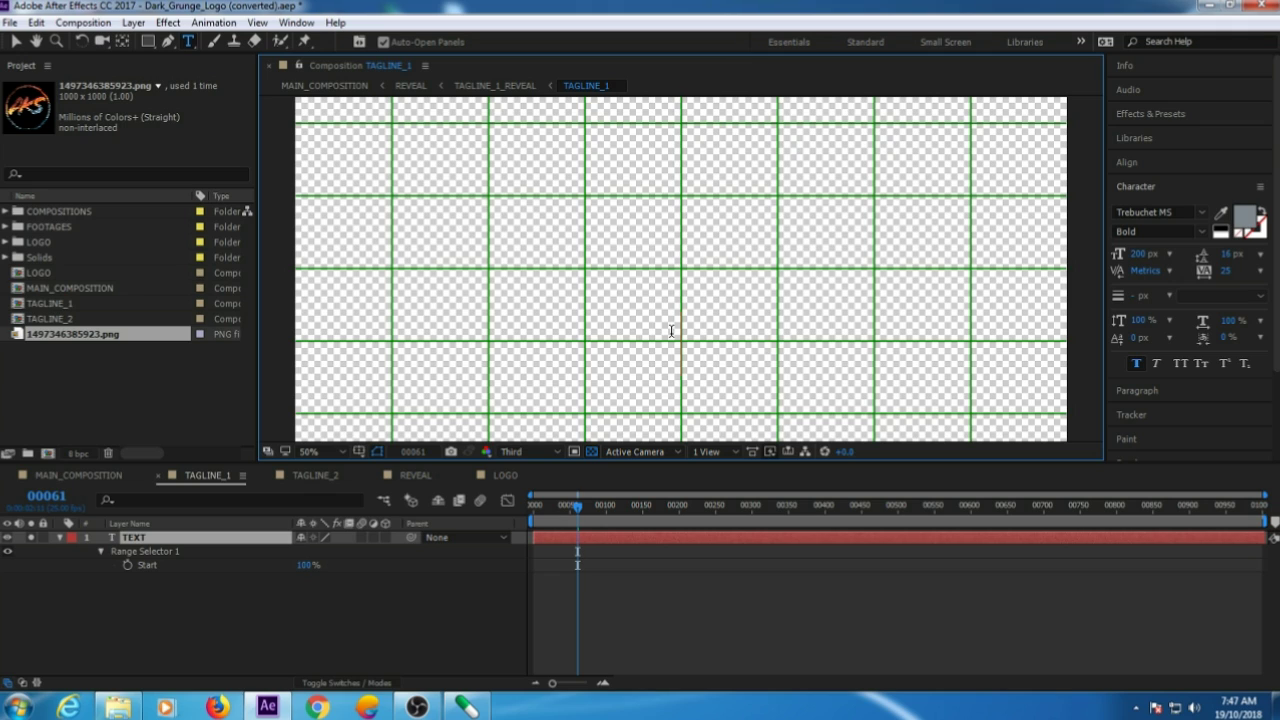
type("AKS TECH")
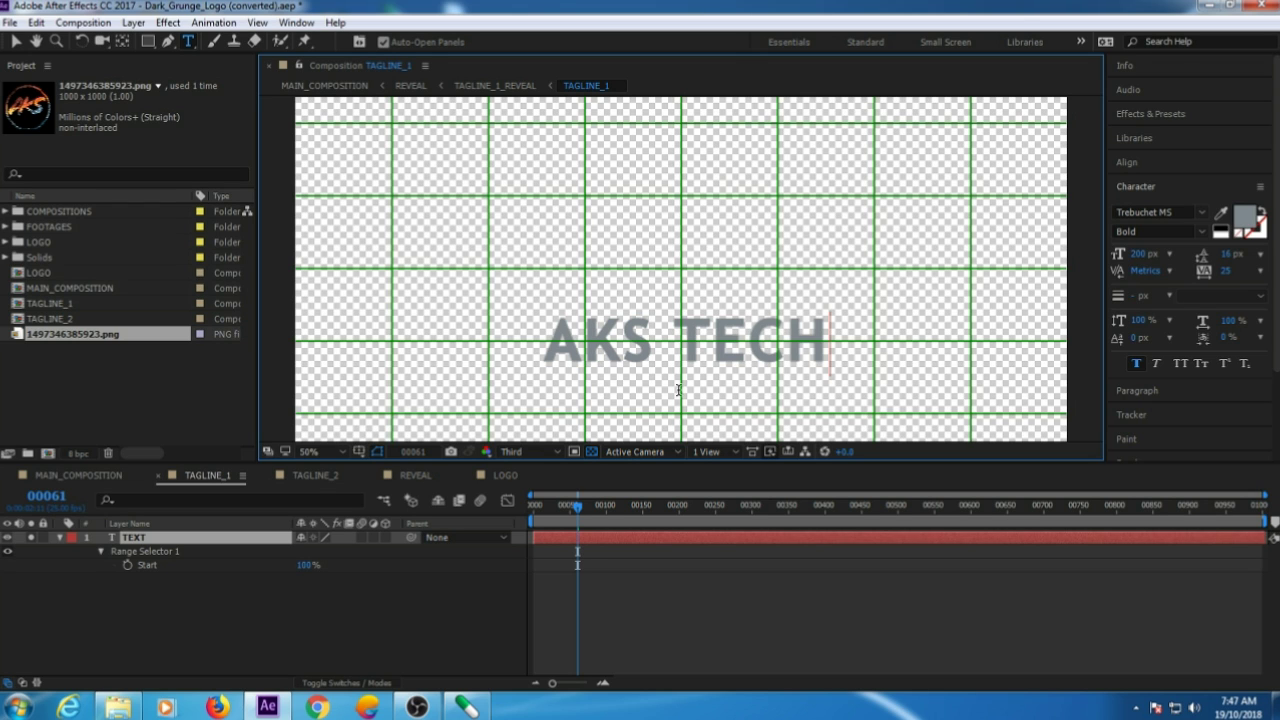
left_click(78, 475)
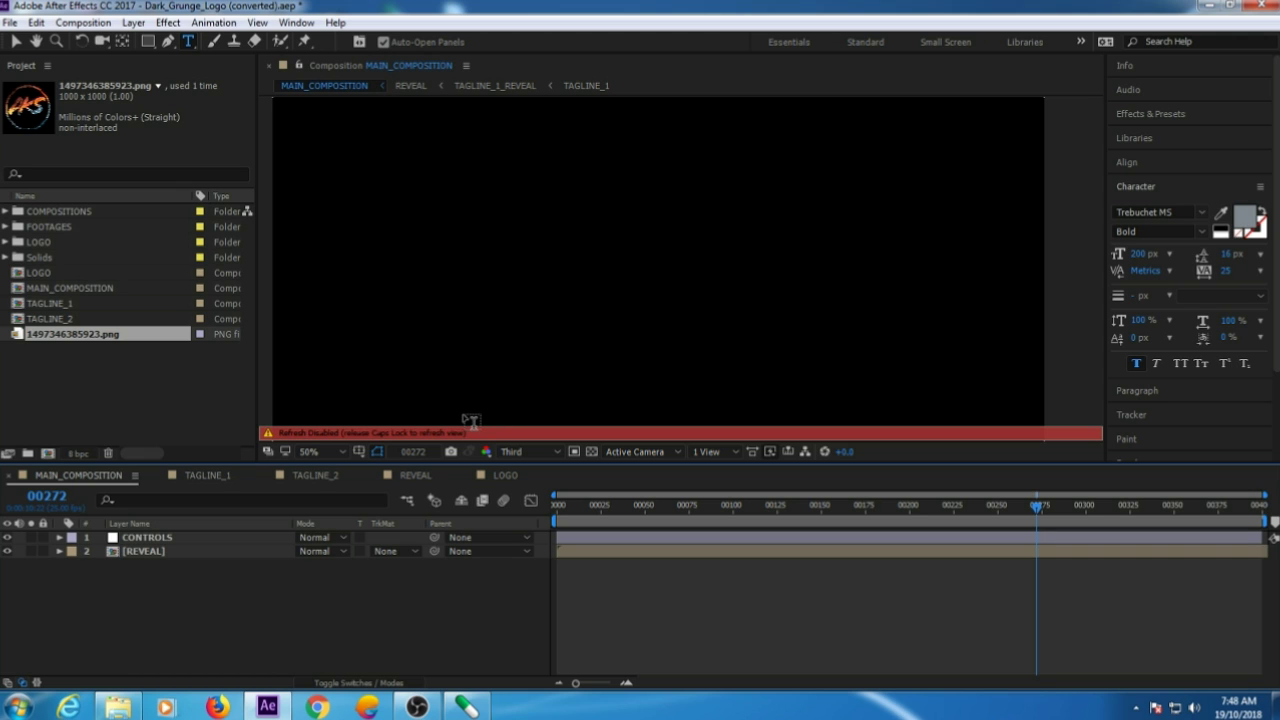
key("Caps_Lock")
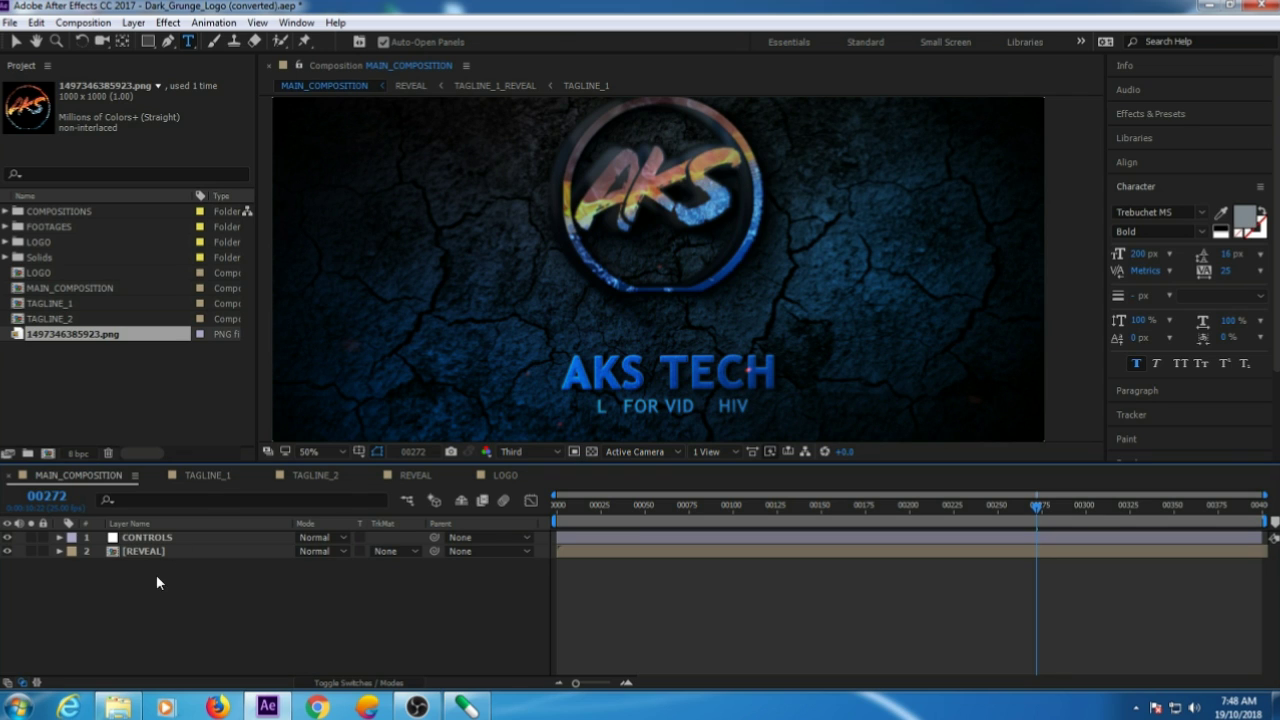
- Replace the TAGLINE_2 text with TECH//REVIEWS/UNBOXING/VFX EDITING and go back to MAIN_COMPOSITION
left_click(316, 474)
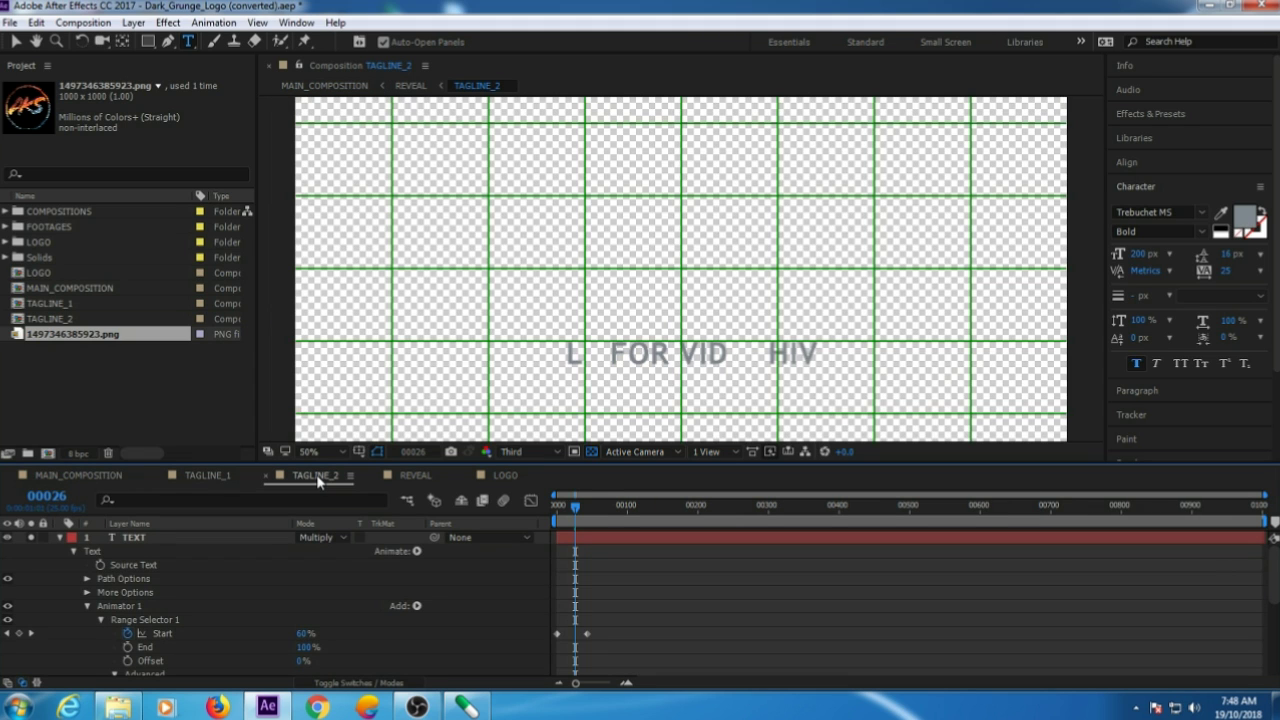
double_click(136, 539)
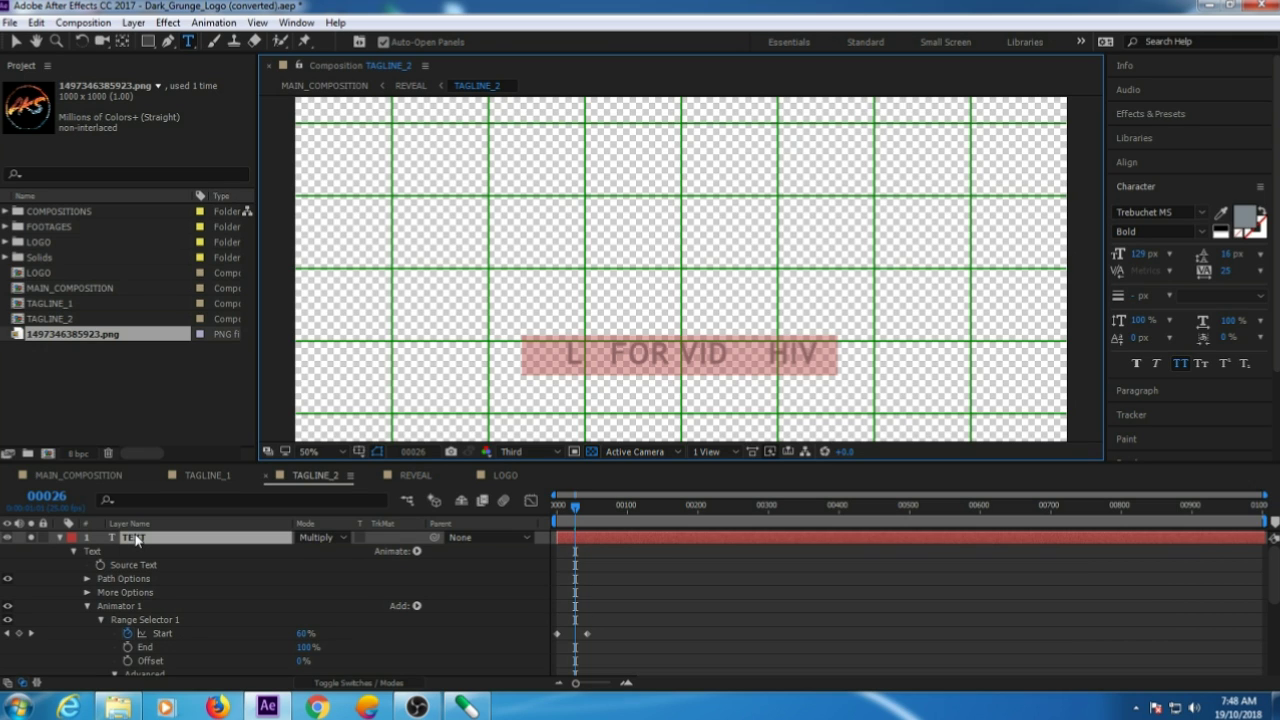
key("BackSpace")
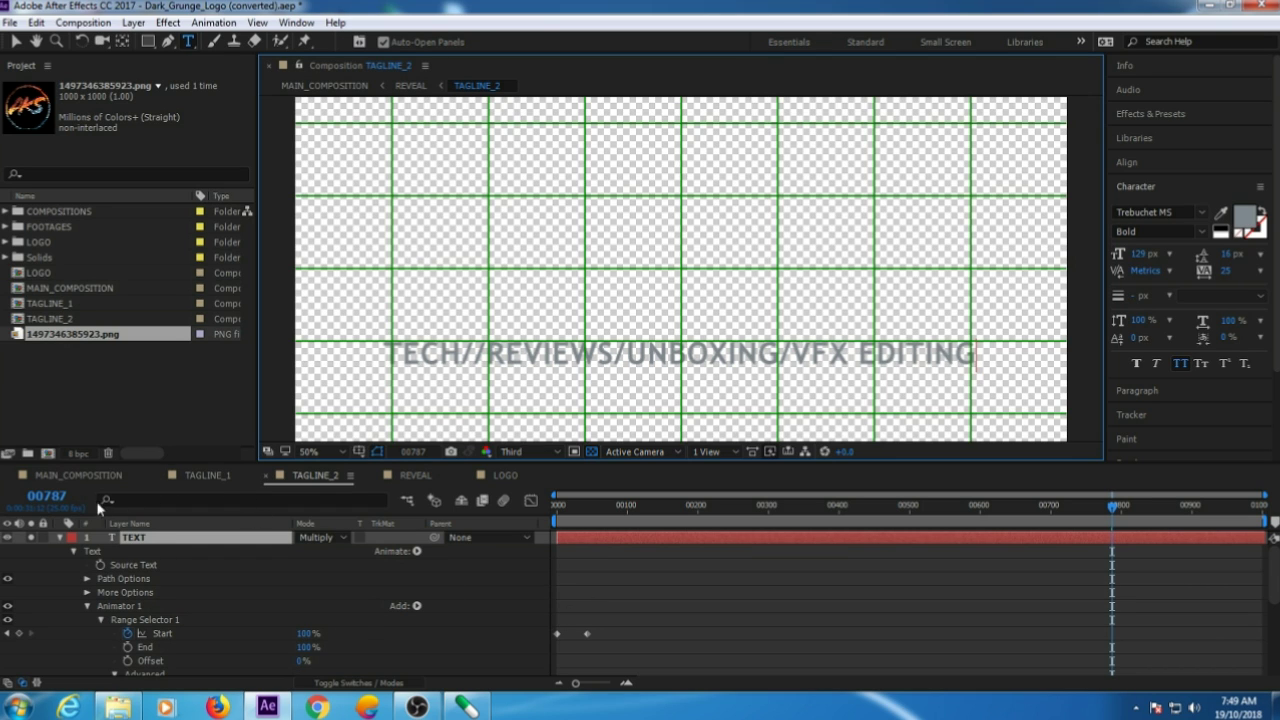
left_click(85, 476)
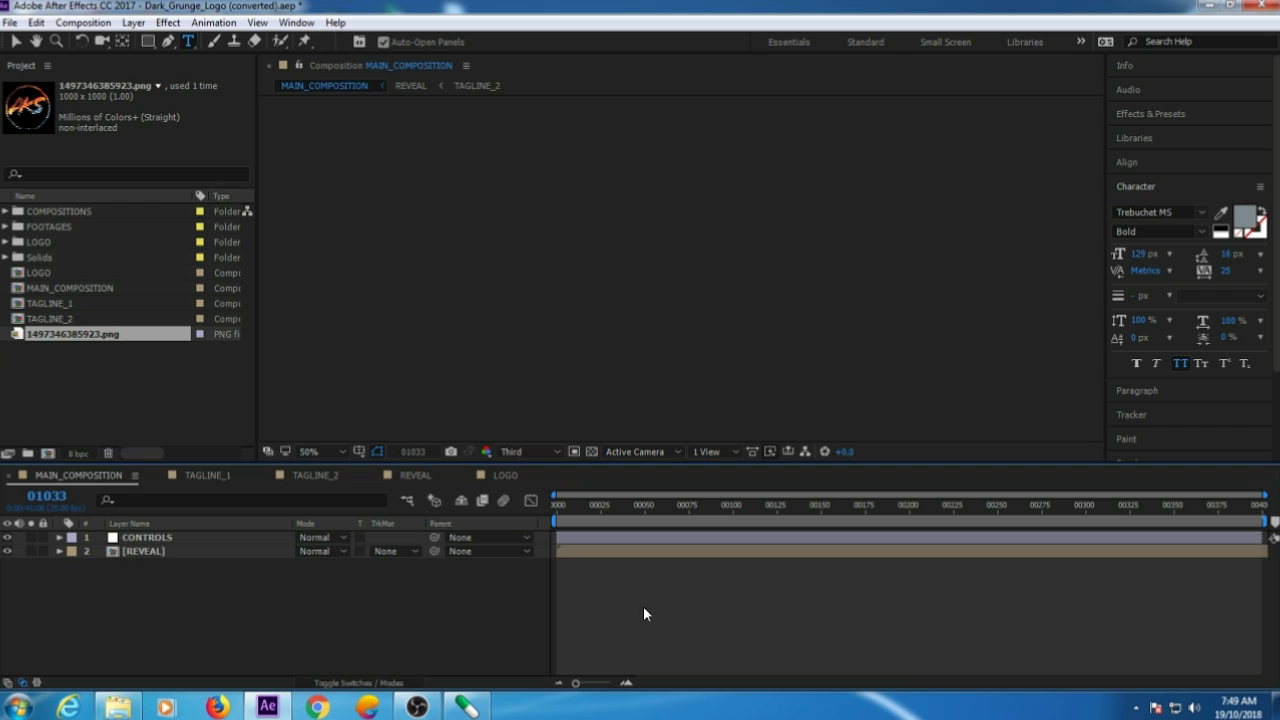
- After previewing frame 00334, nudge the AKS logo image lower in the Fit-view LOGO composition
left_click_drag(1076, 503, 1146, 506)
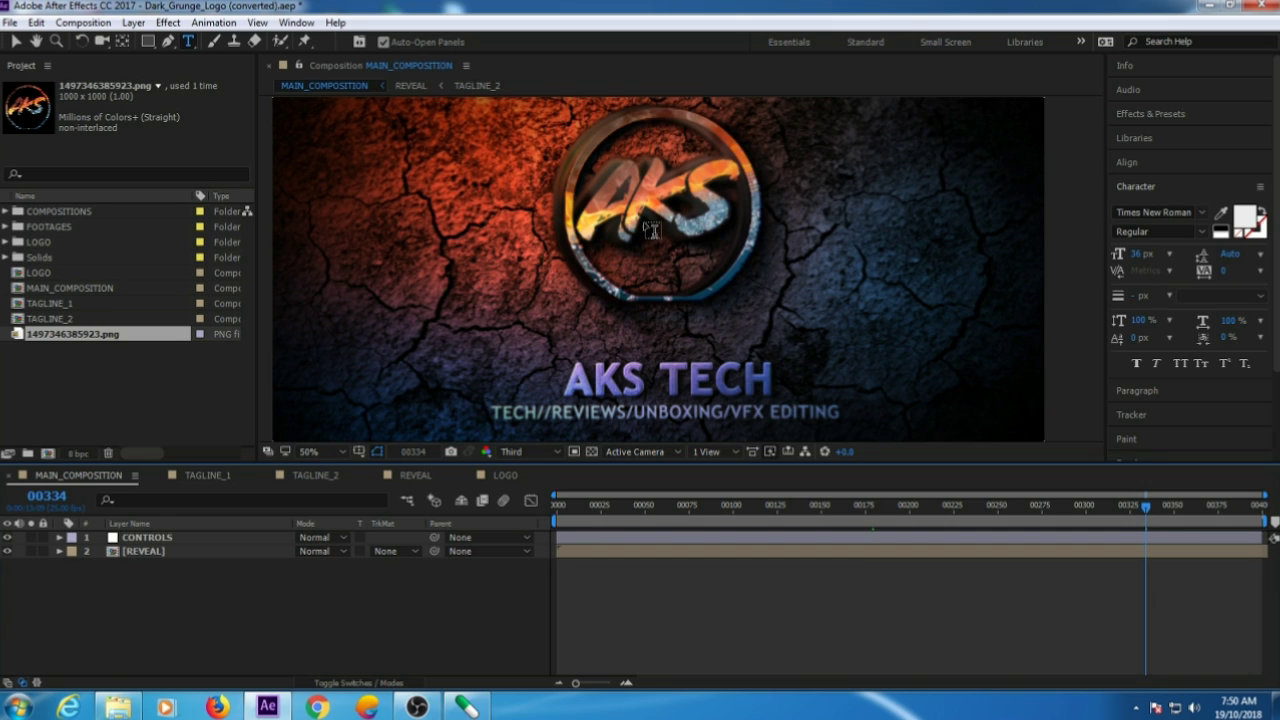
left_click(505, 476)
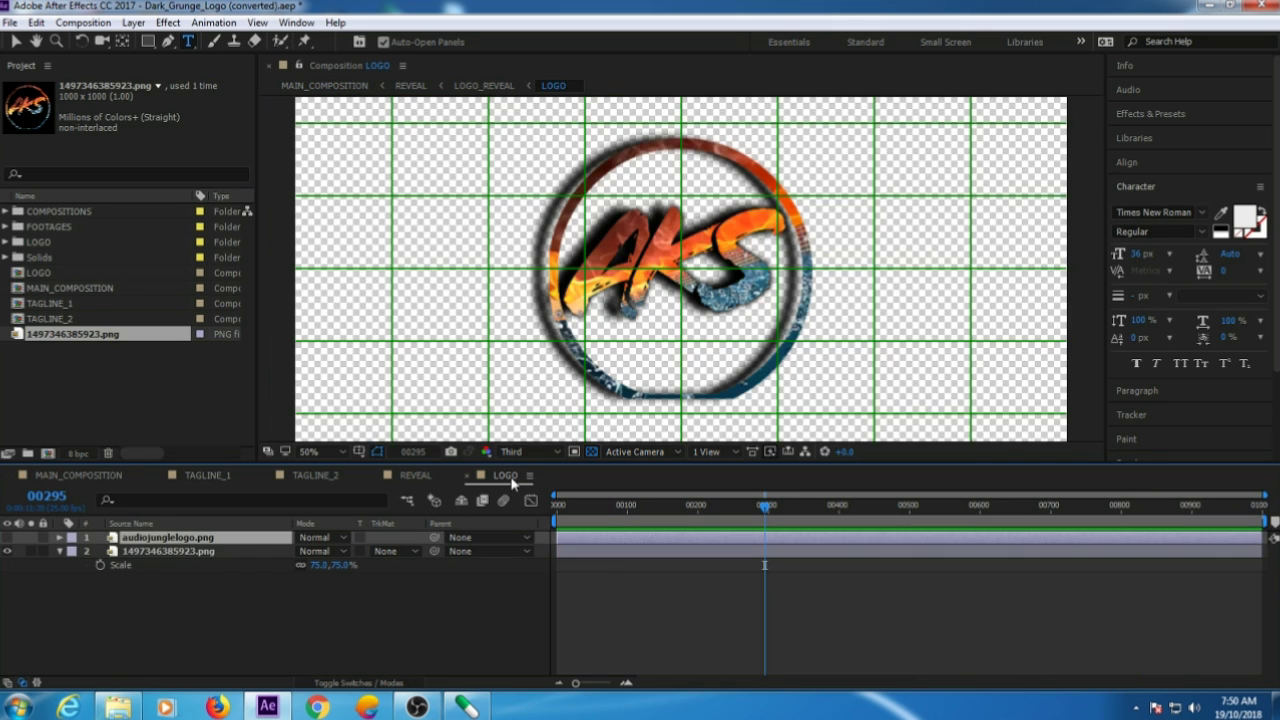
left_click(310, 452)
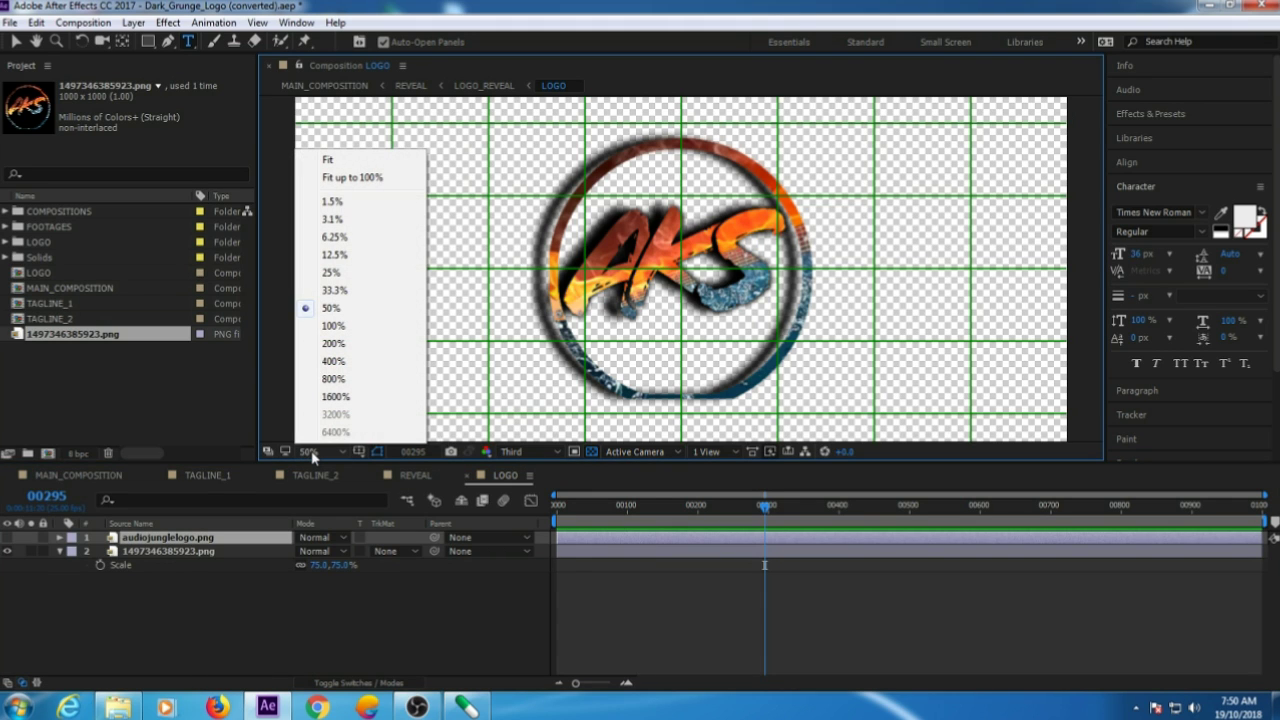
left_click(355, 177)
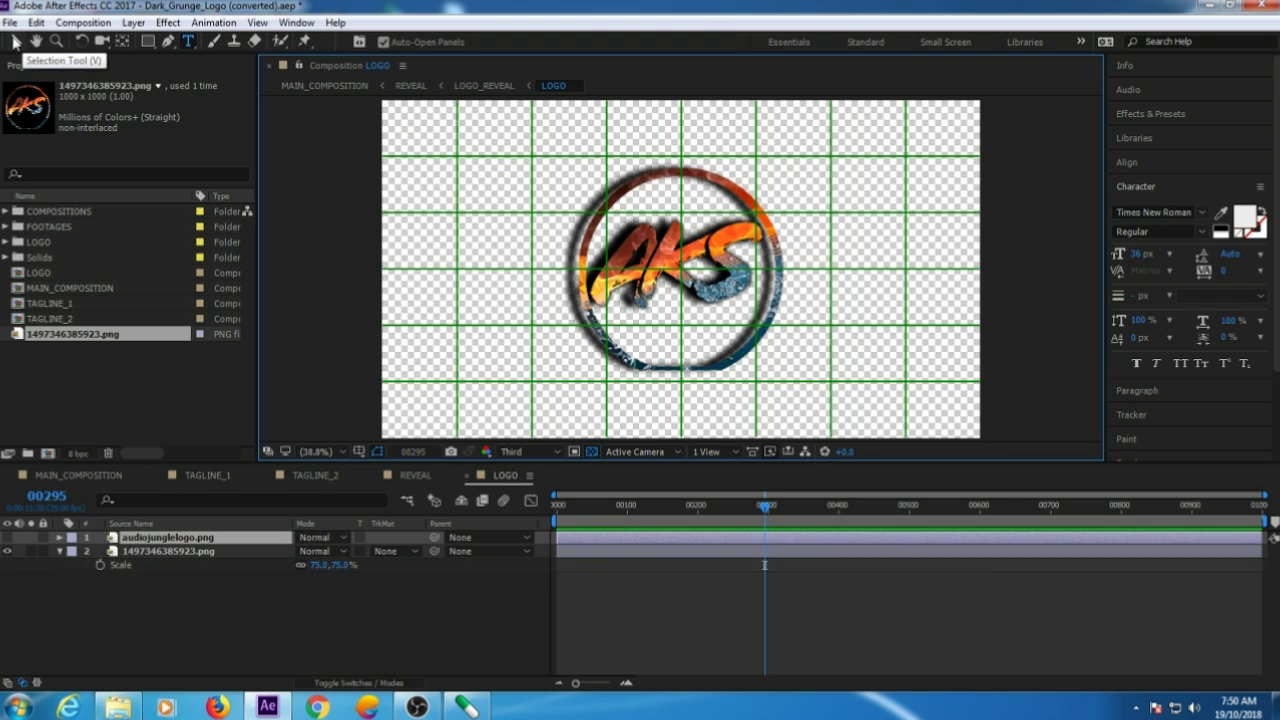
left_click(15, 42)
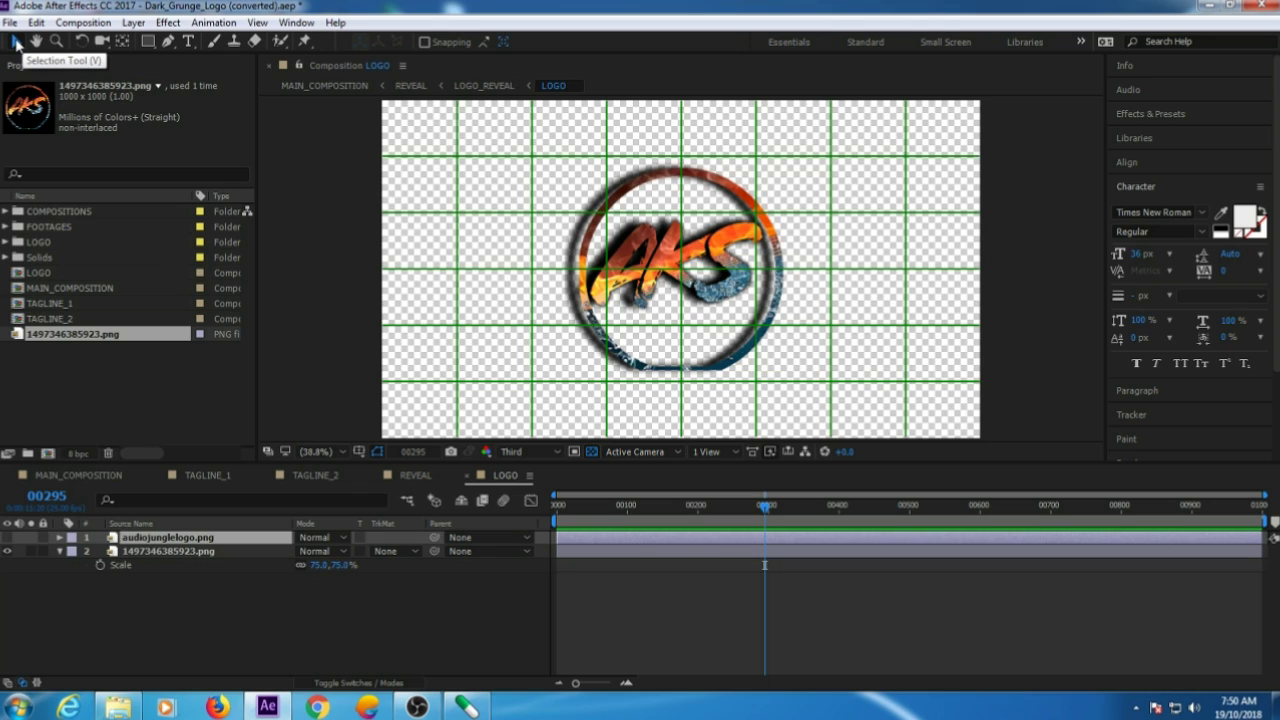
left_click(167, 553)
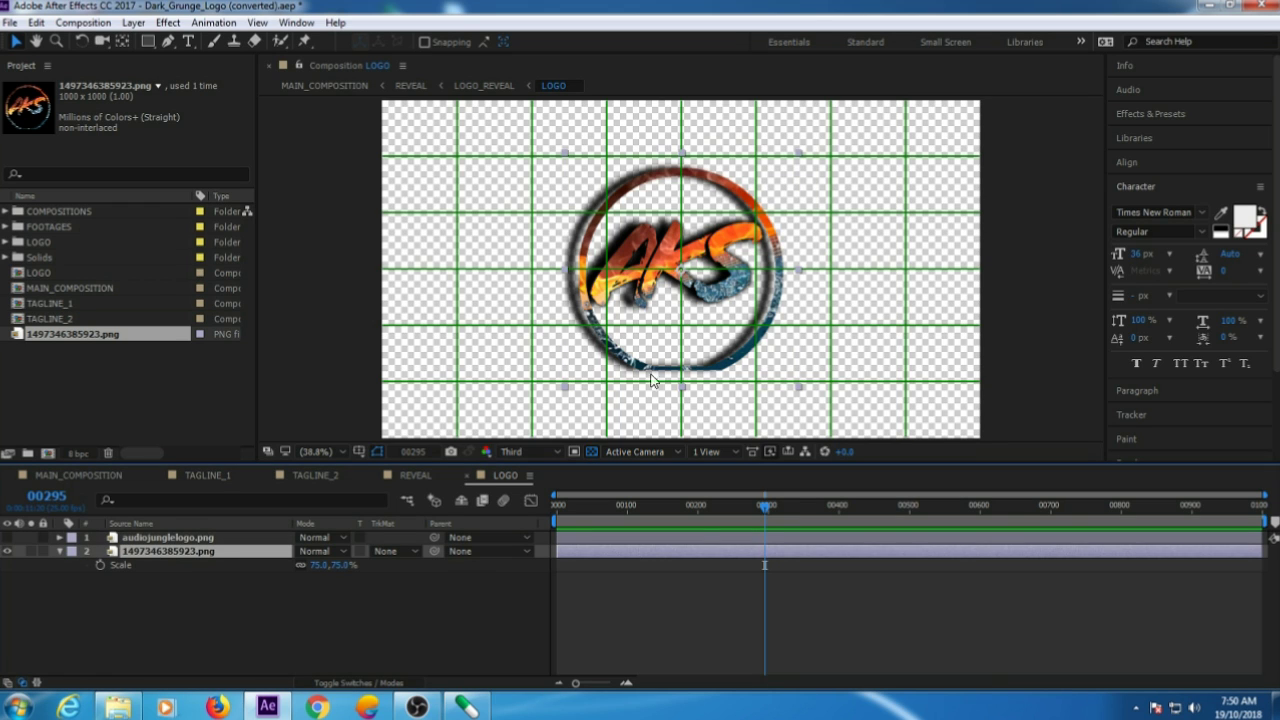
left_click_drag(683, 272, 682, 298)
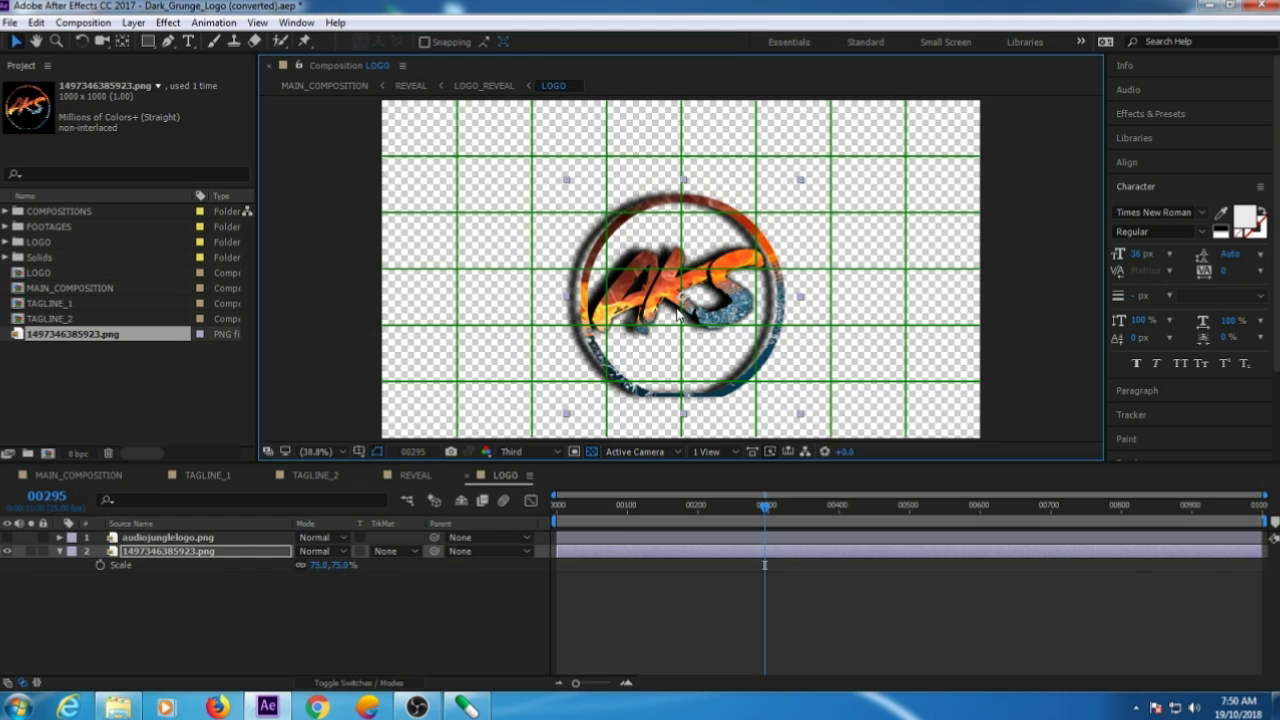
left_click(103, 476)
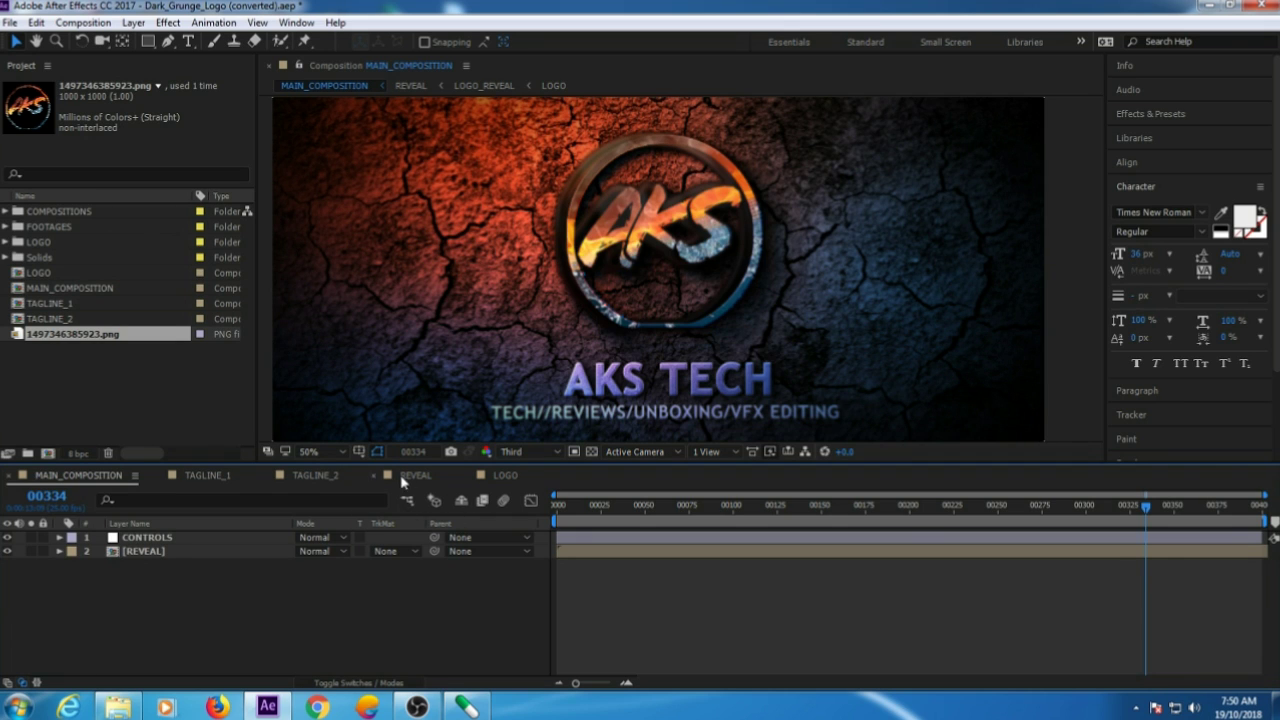
- Move the AKS TECH title slightly higher in TAGLINE_1
left_click(209, 475)
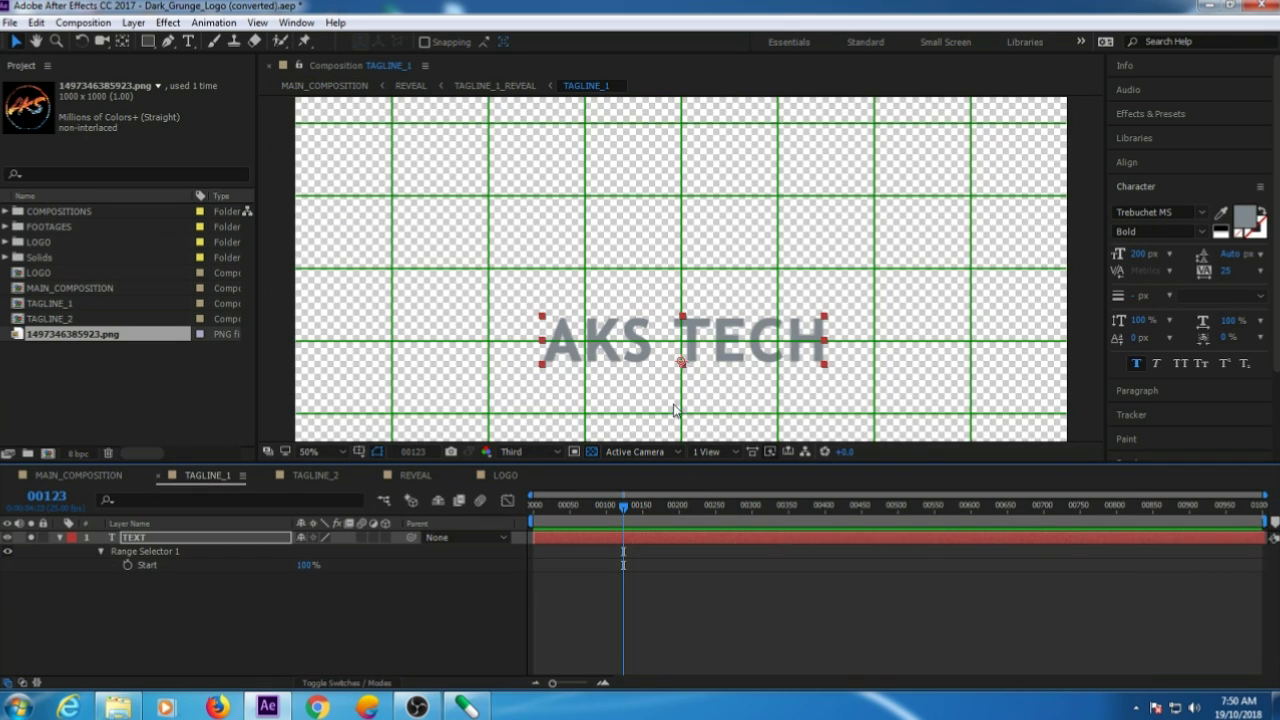
key("Return")
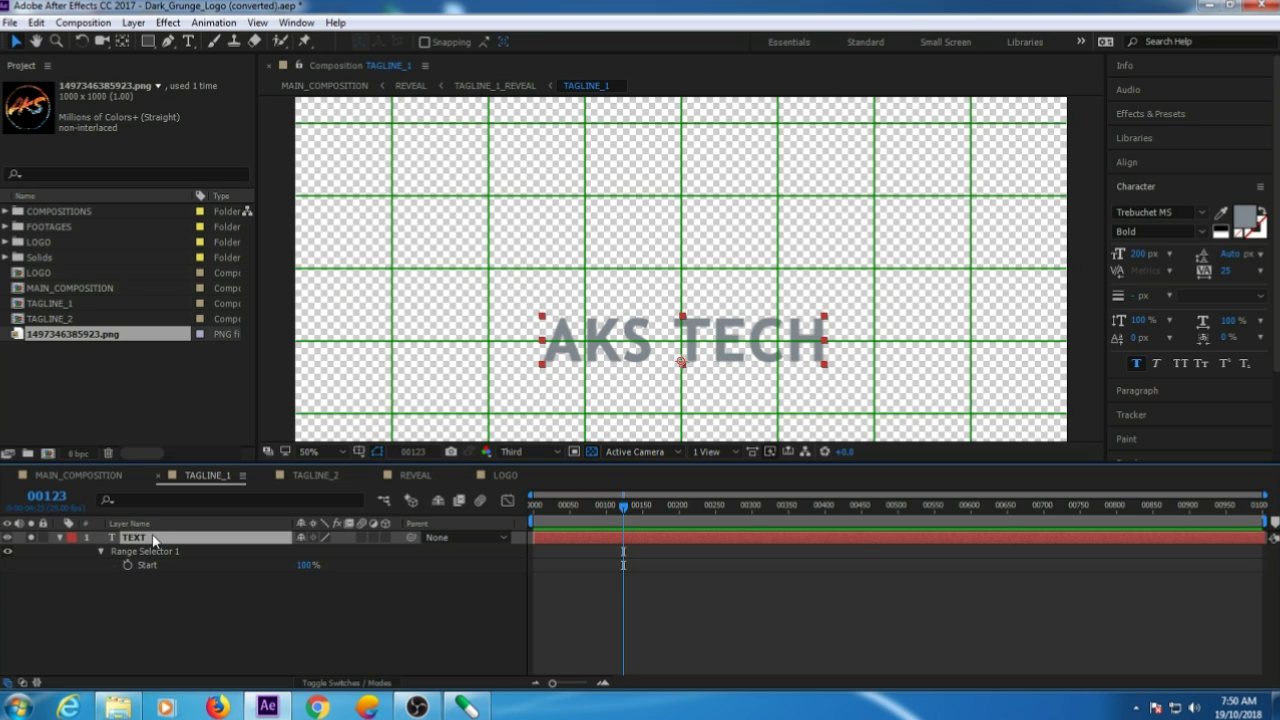
left_click_drag(687, 345, 687, 320)
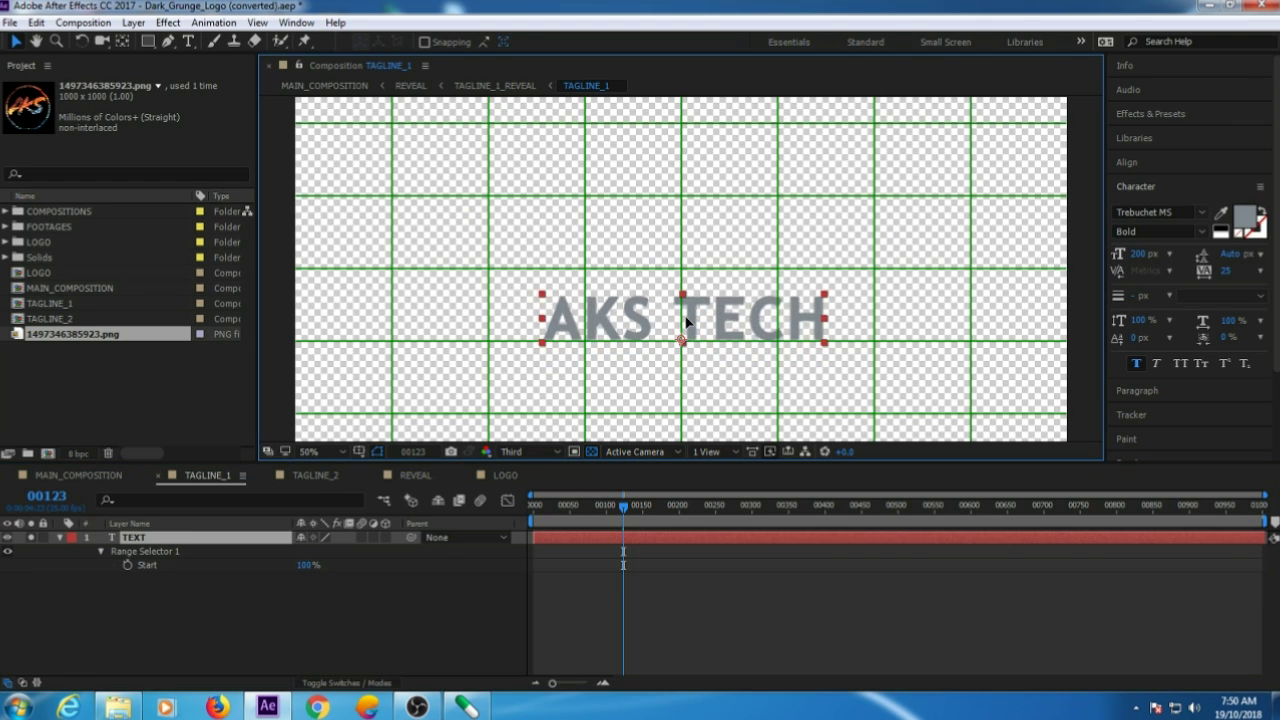
left_click(95, 477)
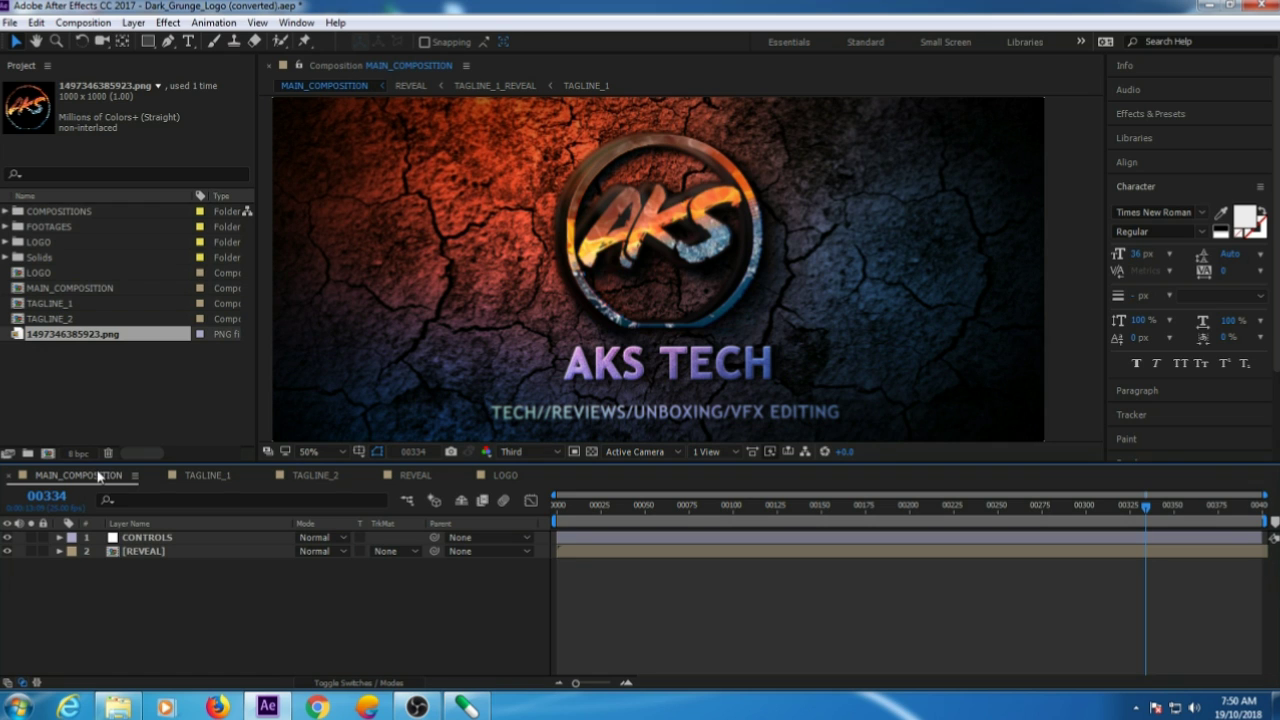
- Move the tagline slightly higher in TAGLINE_2 so it sits beneath the title
left_click(322, 474)
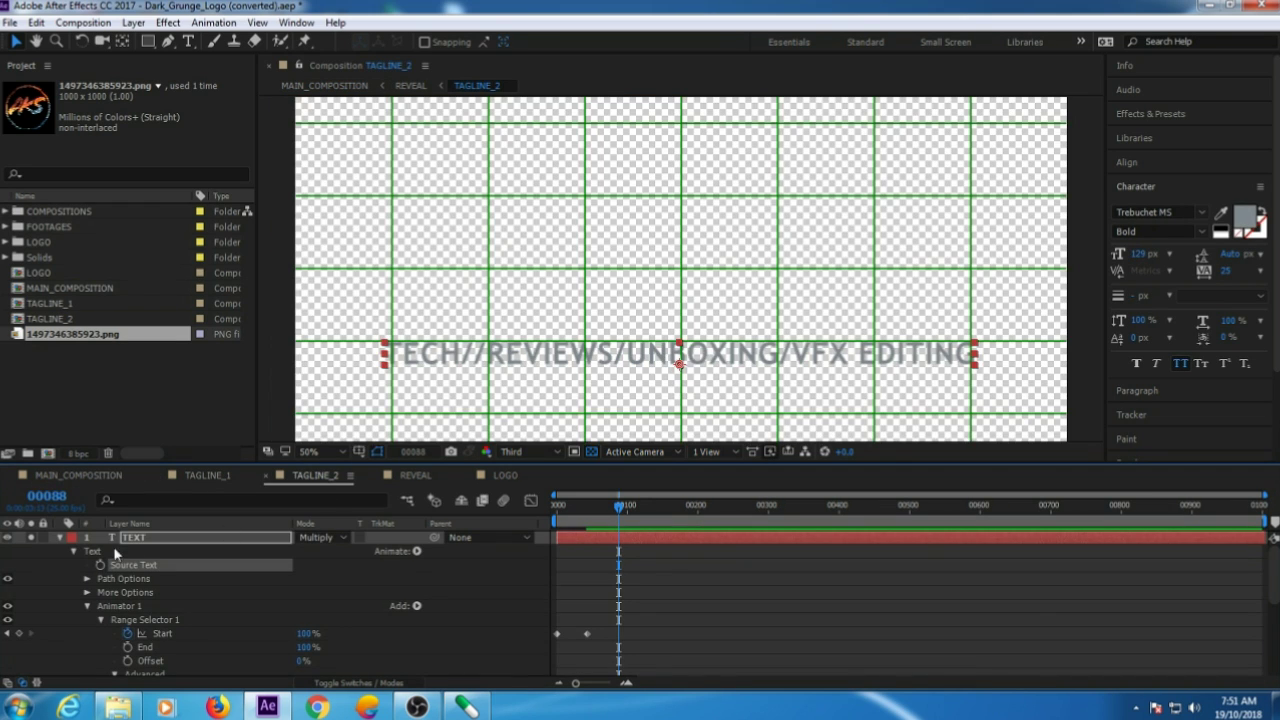
key("Return")
left_click_drag(679, 350, 683, 333)
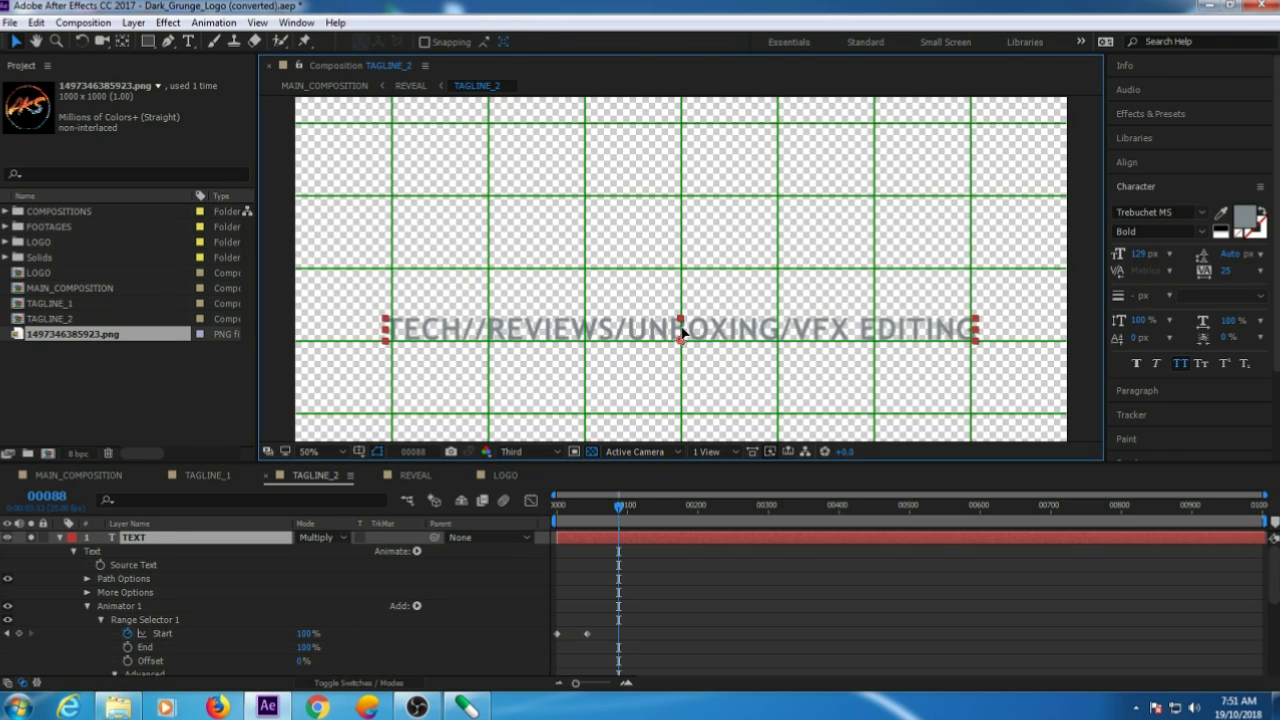
left_click(108, 476)
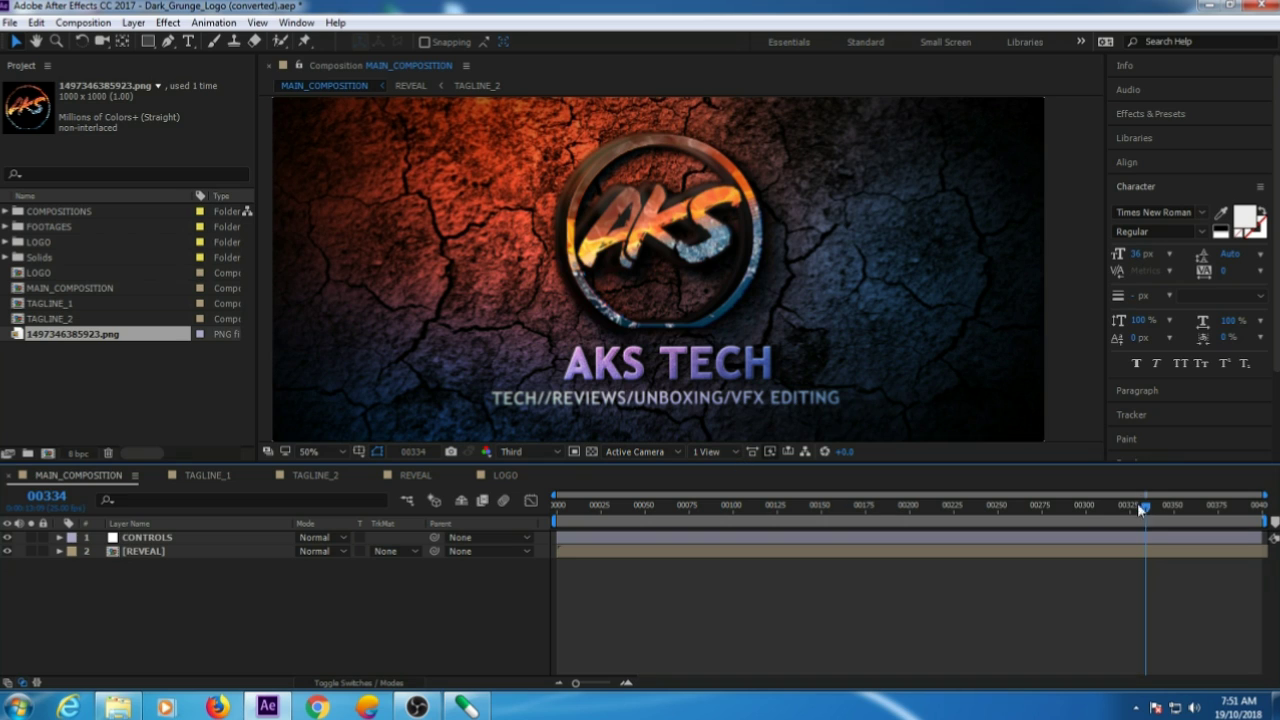
- Switch to the Standard workspace and play the intro animation from near its start
left_click_drag(1147, 507, 813, 536)
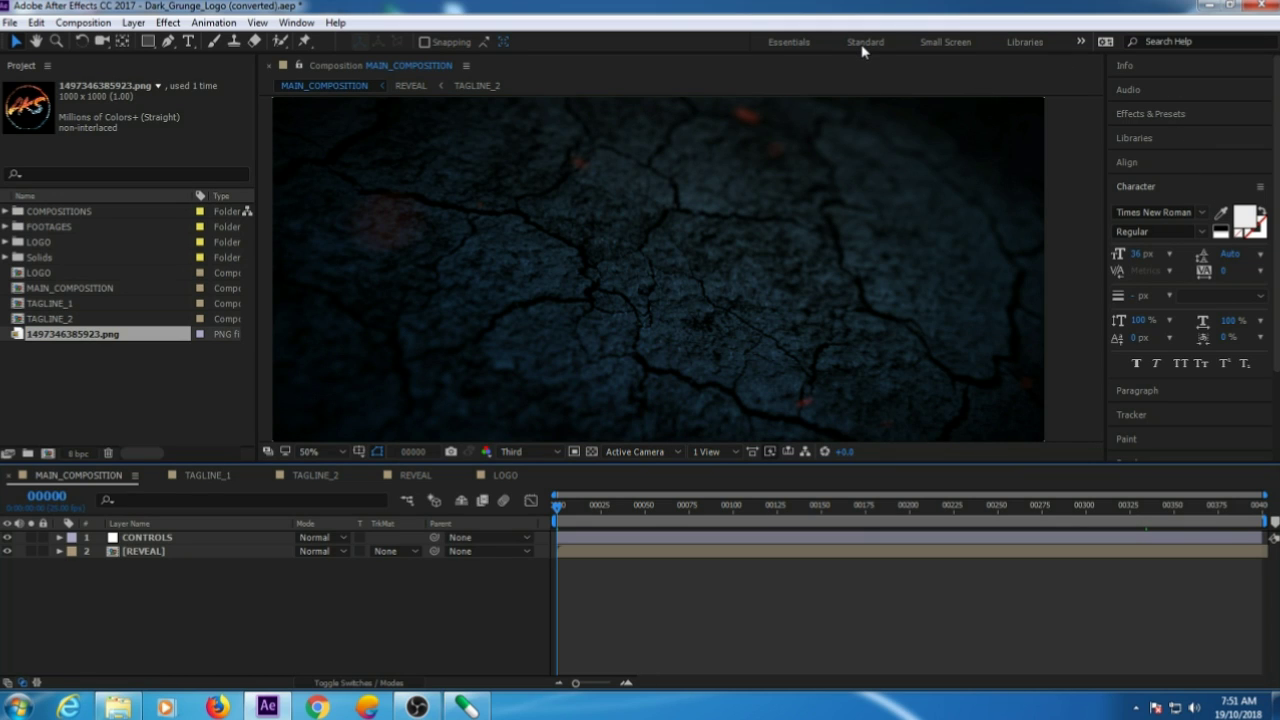
left_click(864, 43)
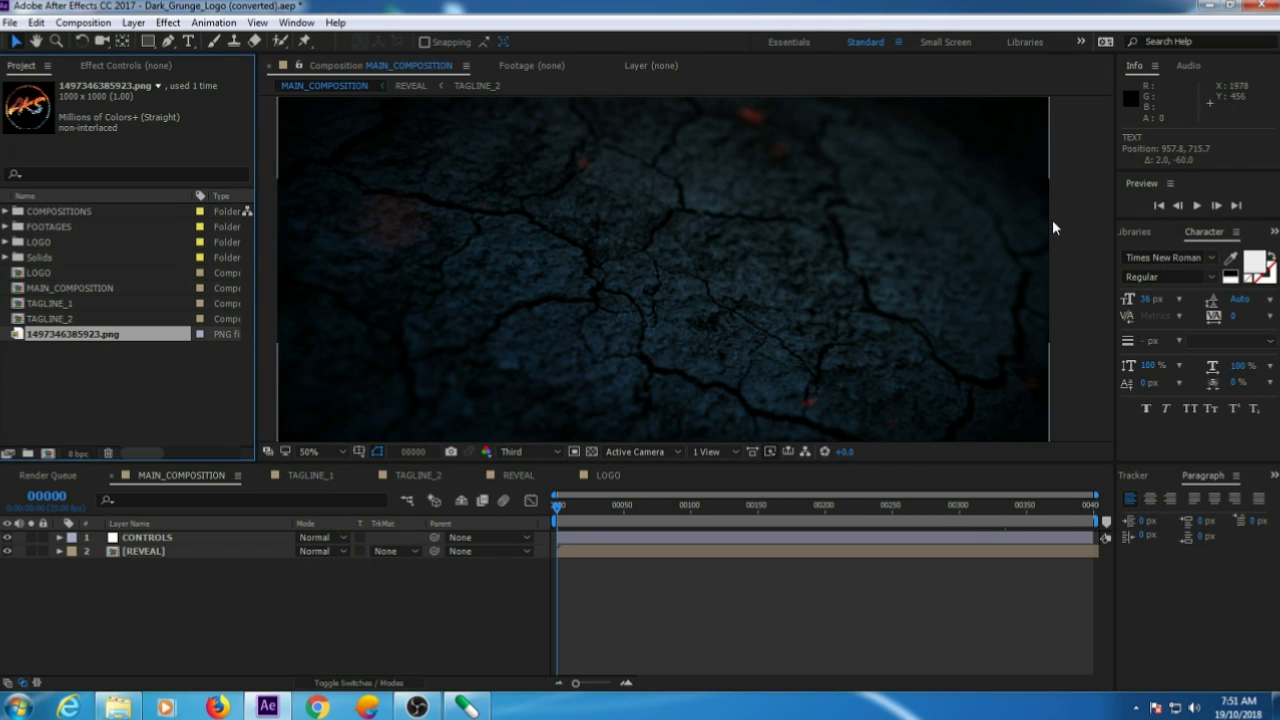
left_click(1198, 206)
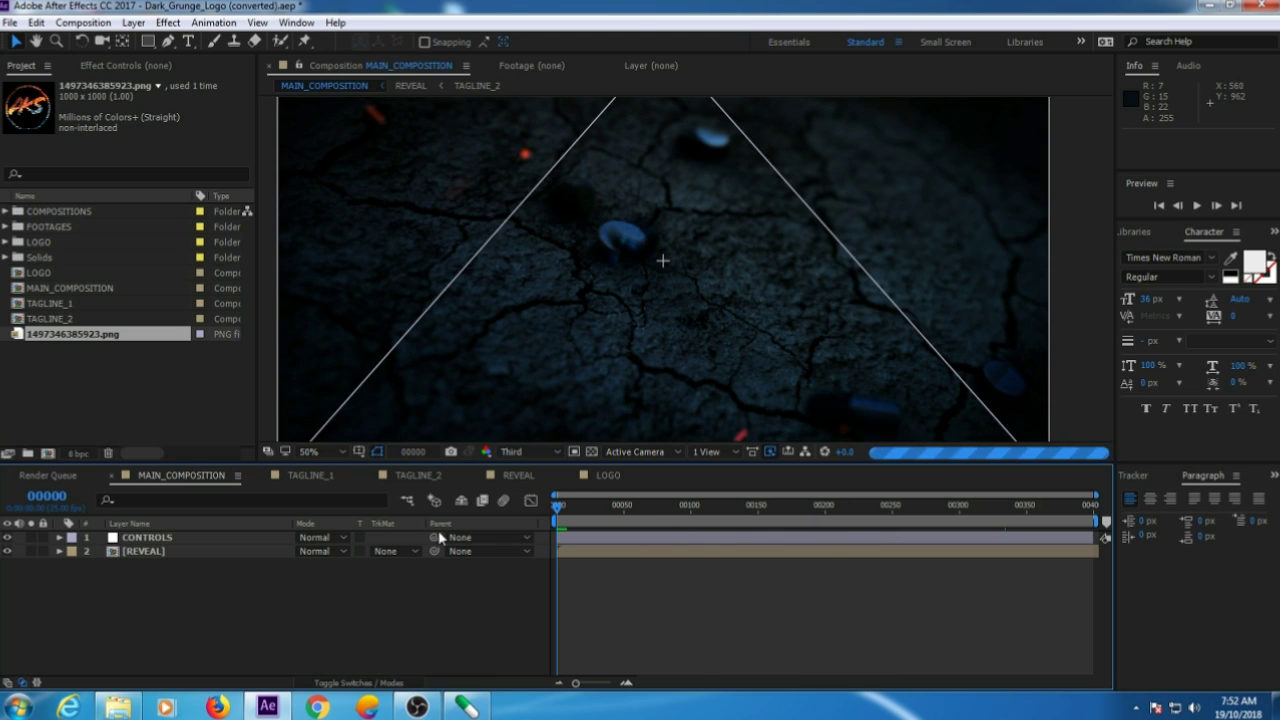
key("space")
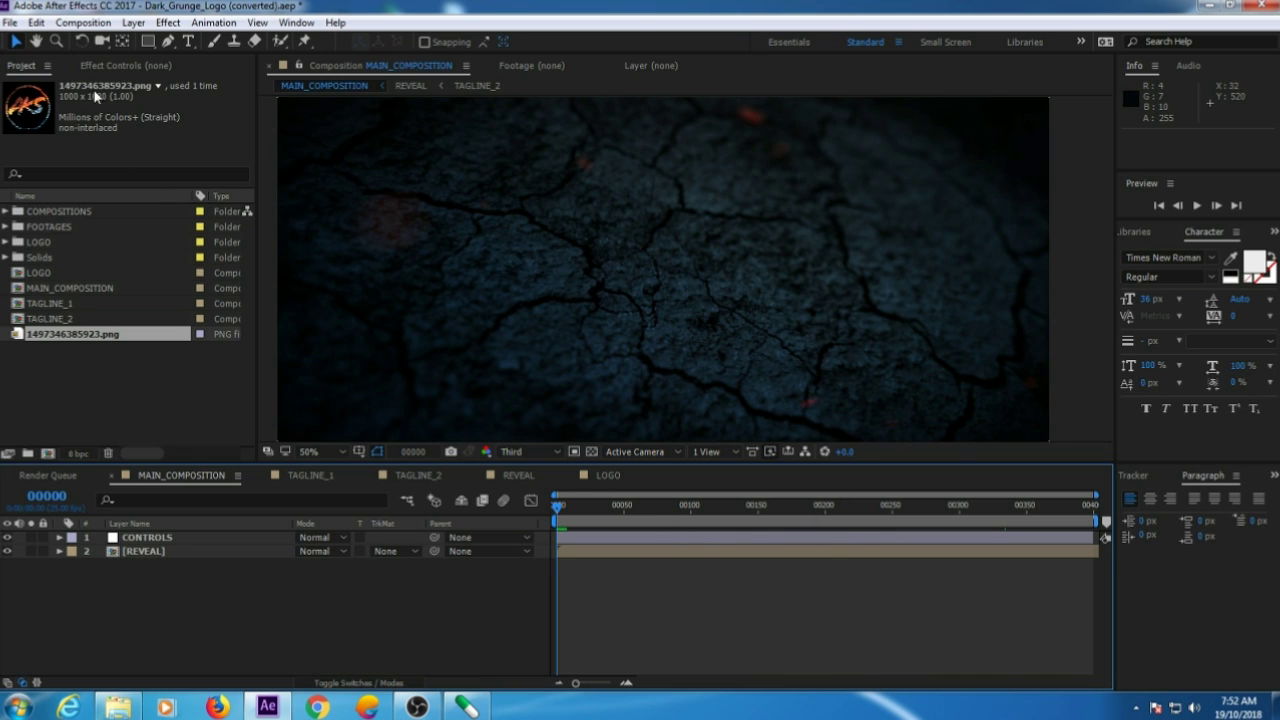
left_click(82, 24)
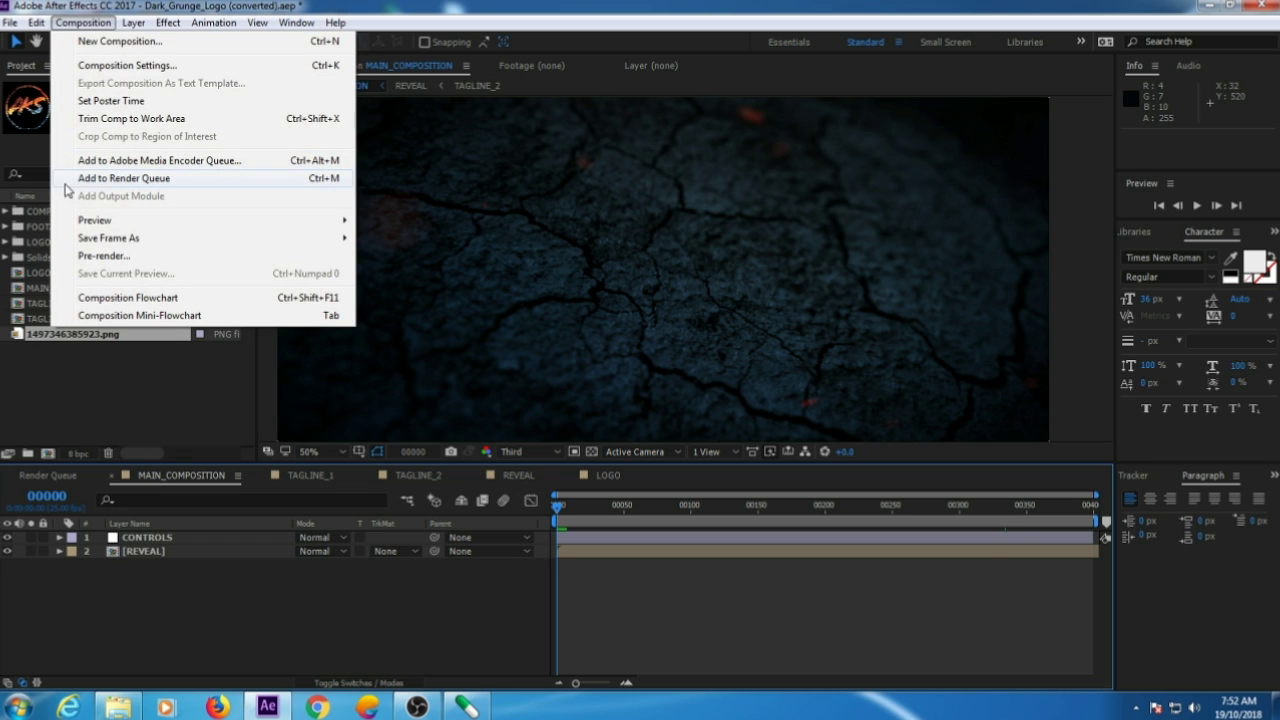
- Queue MAIN_COMPOSITION for rendering with a QuickTime output using the H.264 codec
left_click(106, 180)
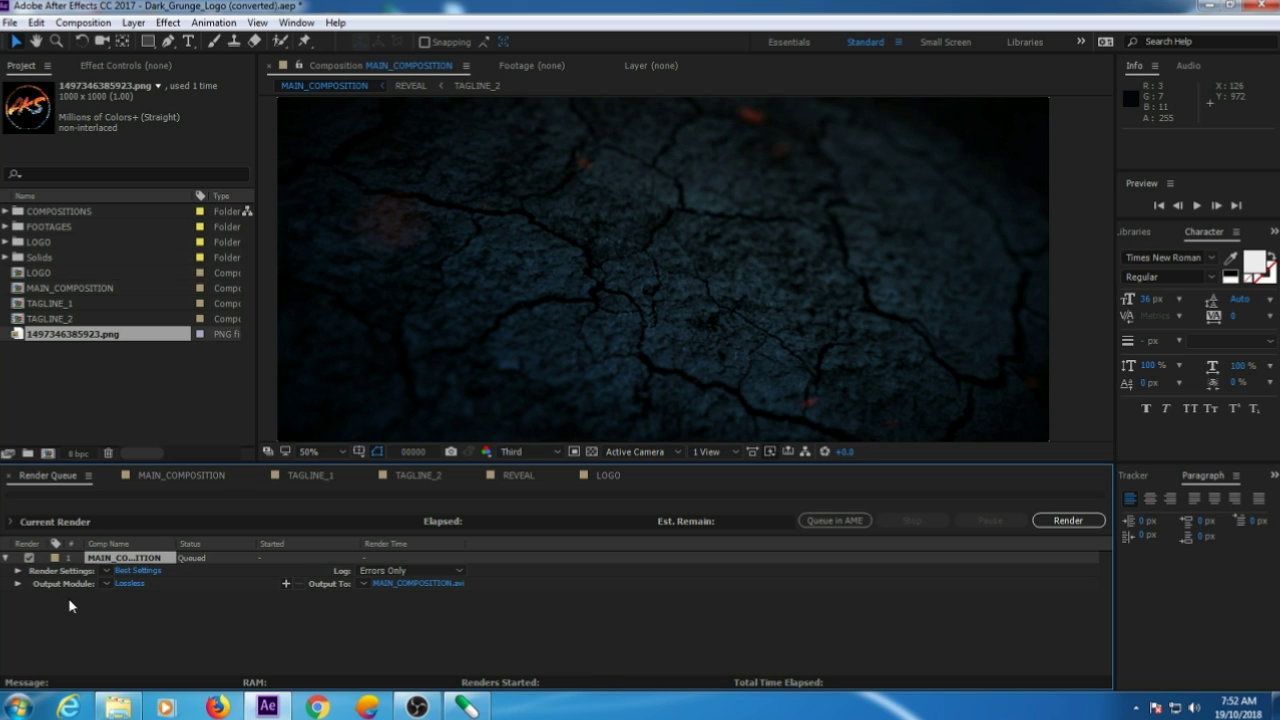
left_click(131, 584)
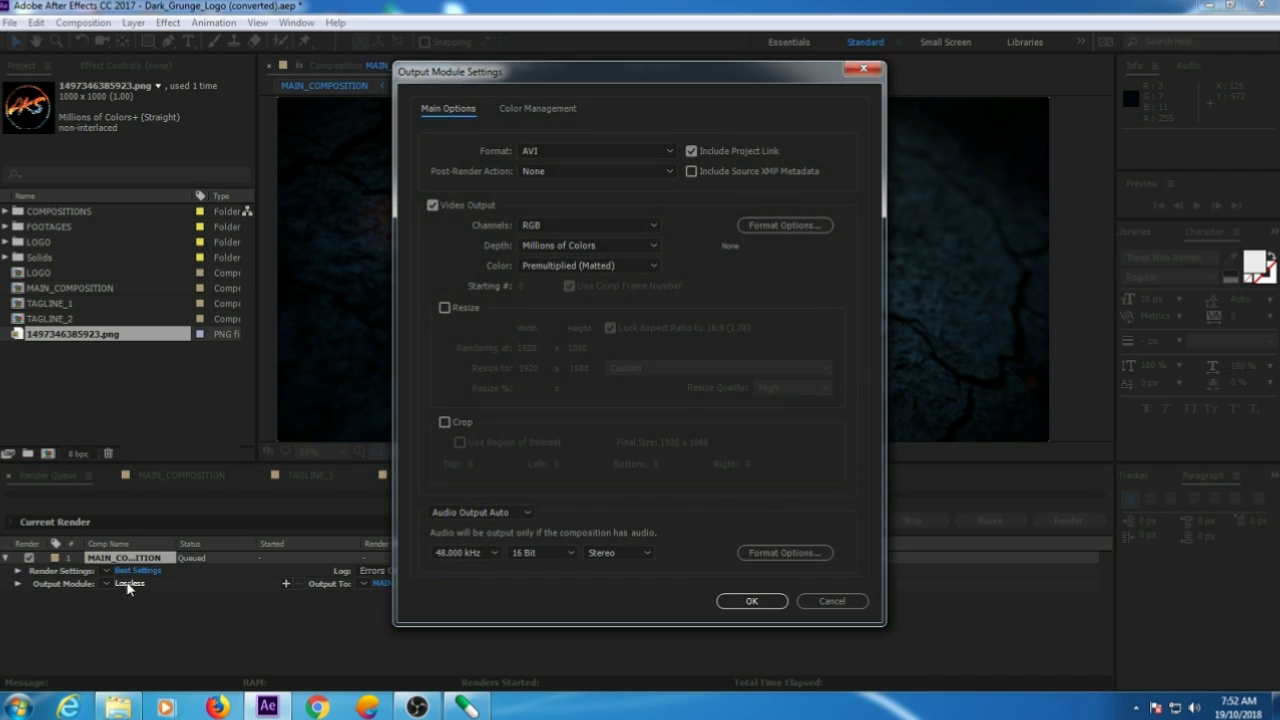
left_click(667, 153)
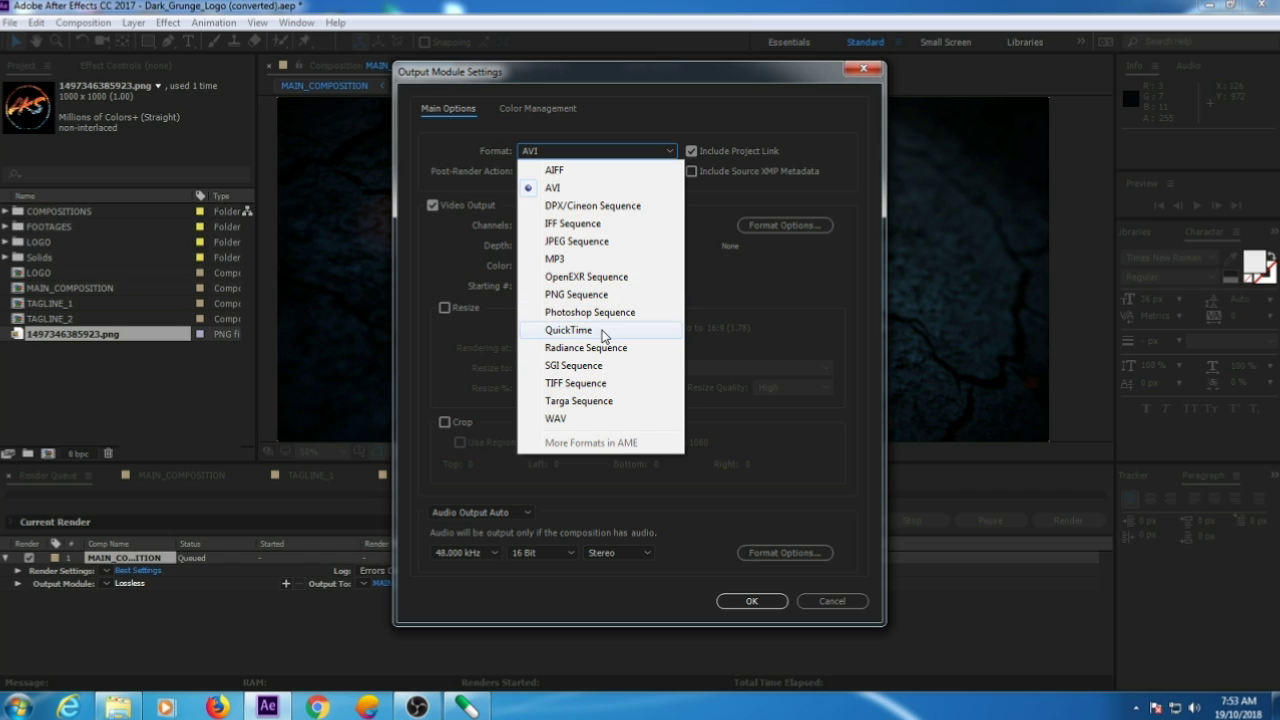
left_click(604, 334)
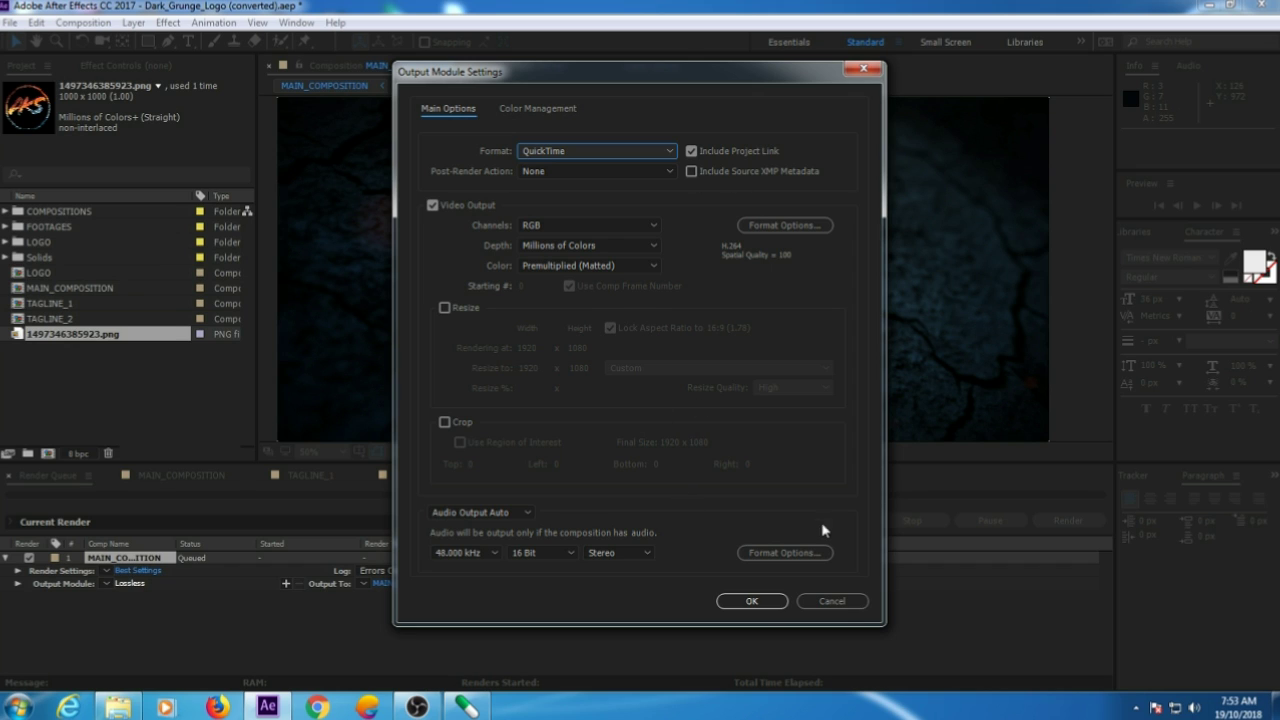
left_click(806, 231)
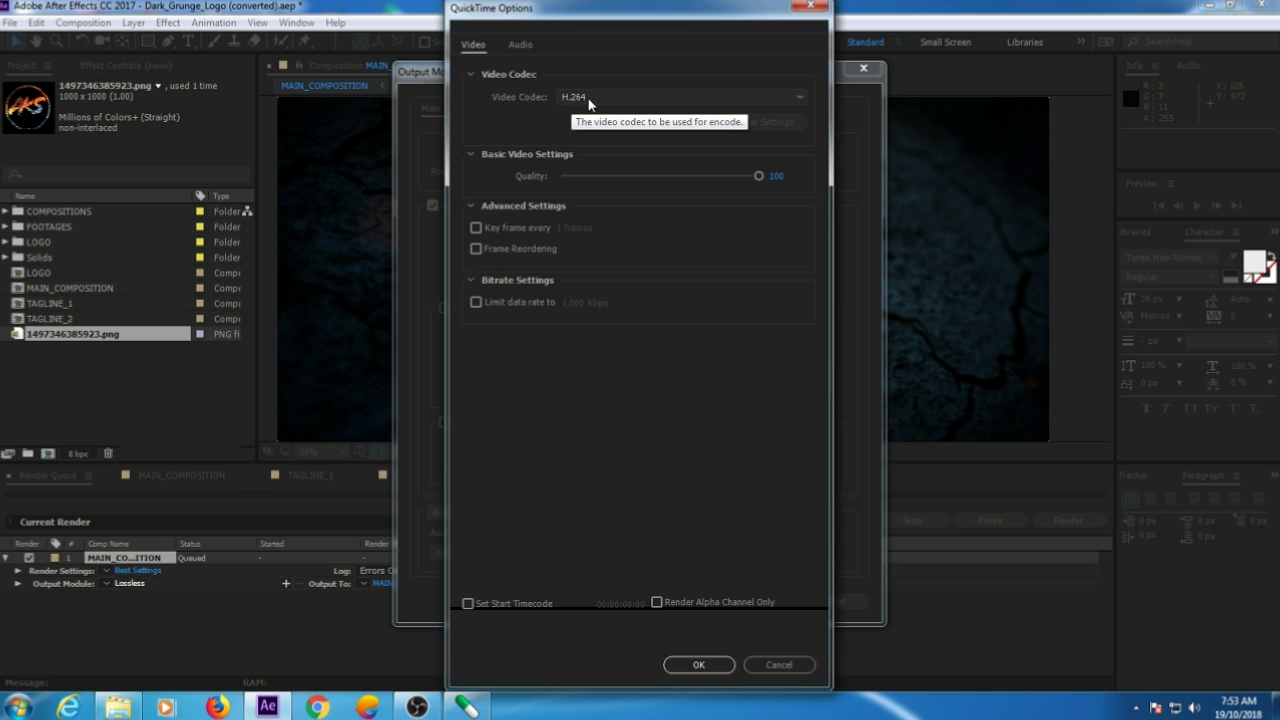
left_click(800, 101)
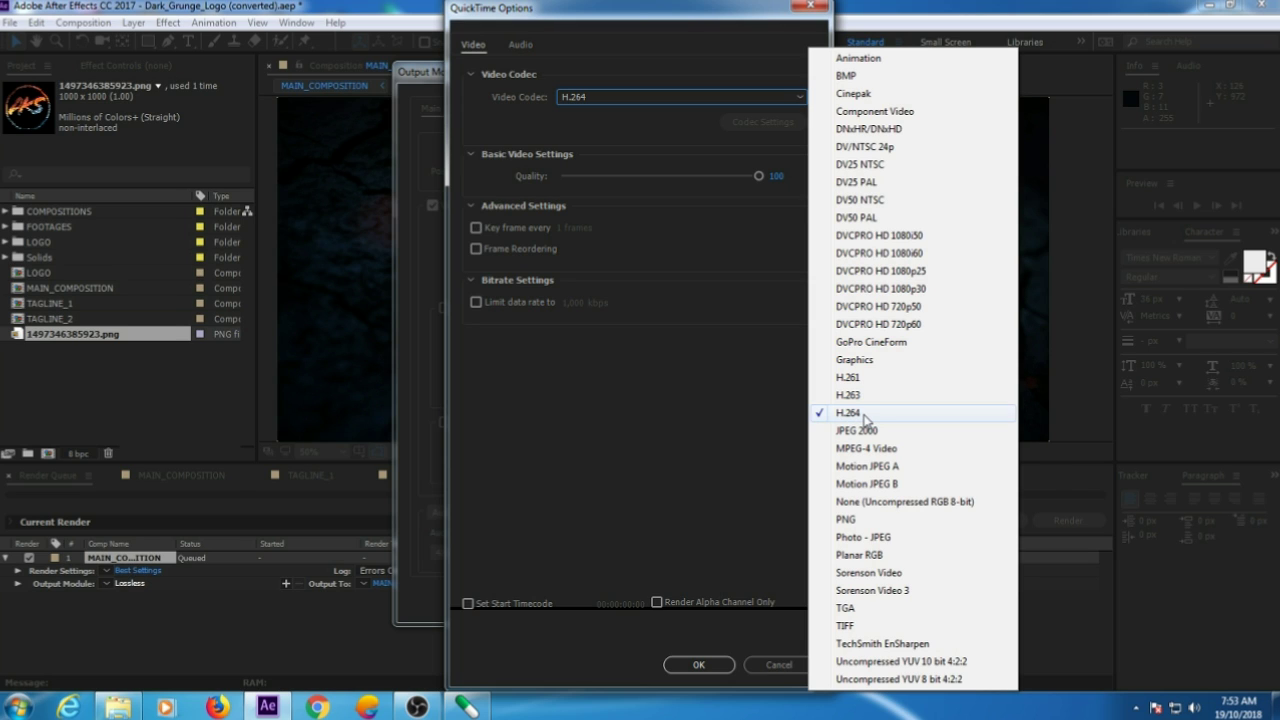
left_click(866, 417)
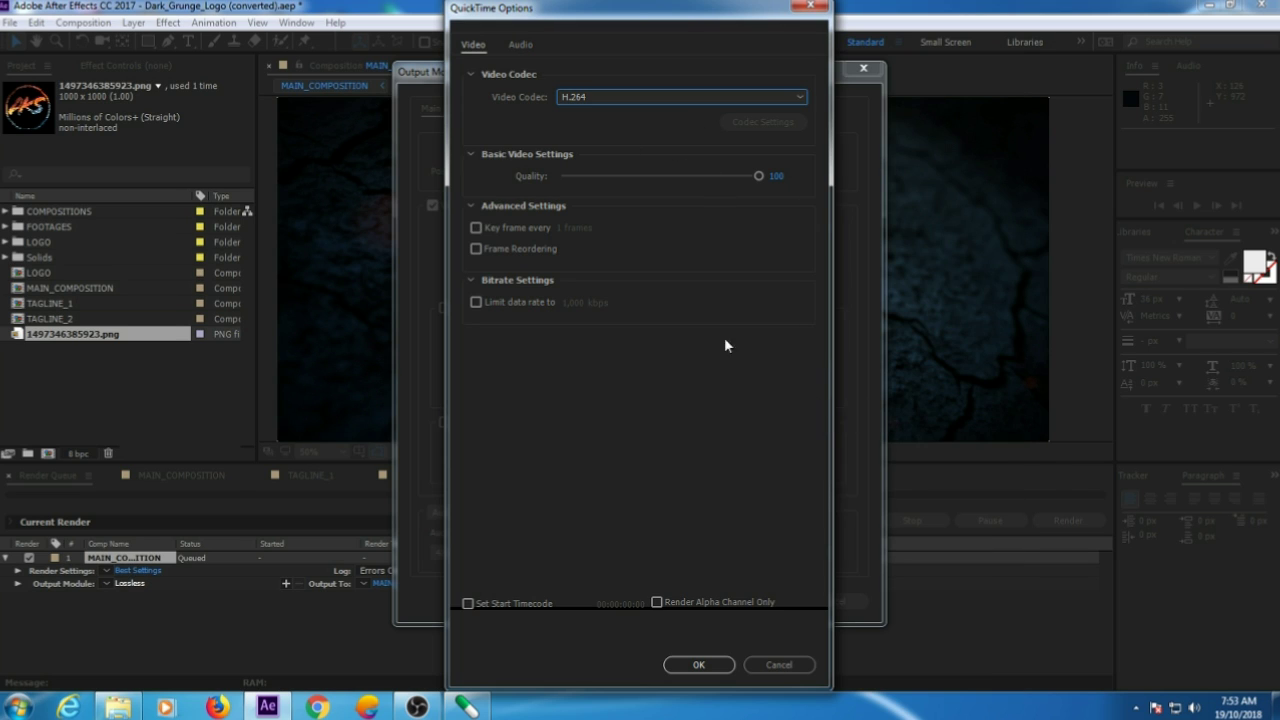
left_click(727, 664)
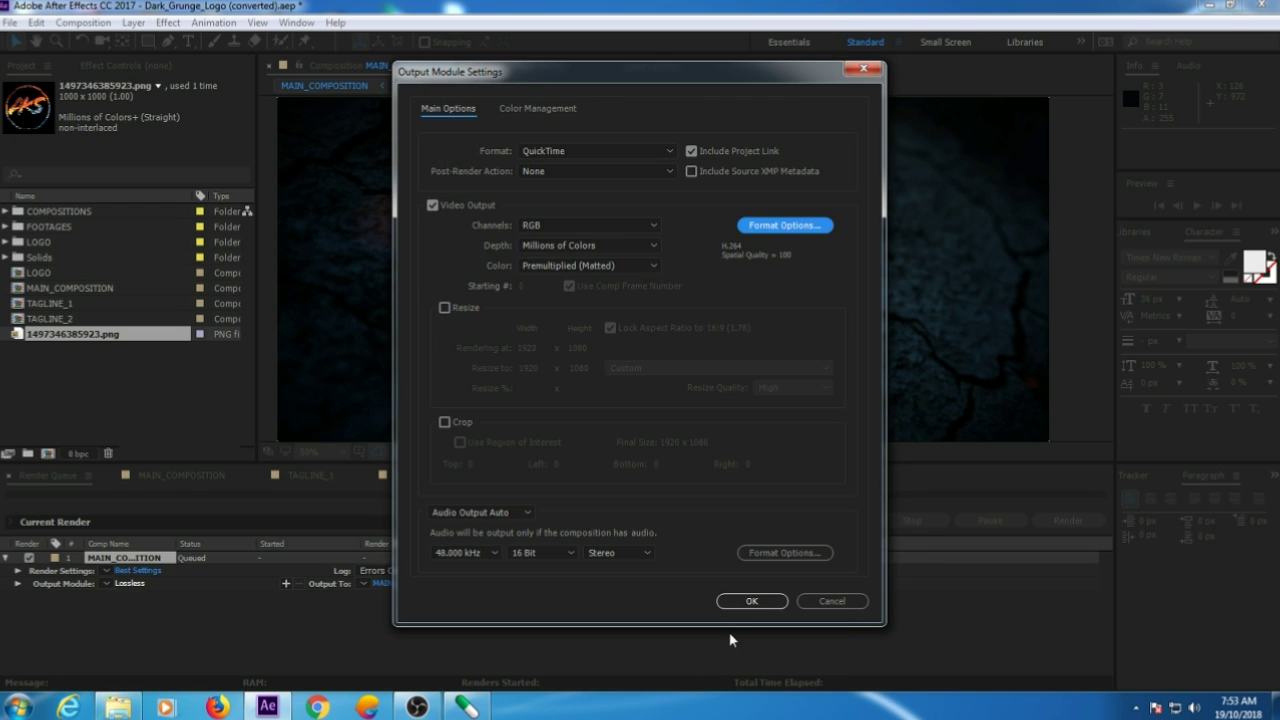
left_click(746, 606)
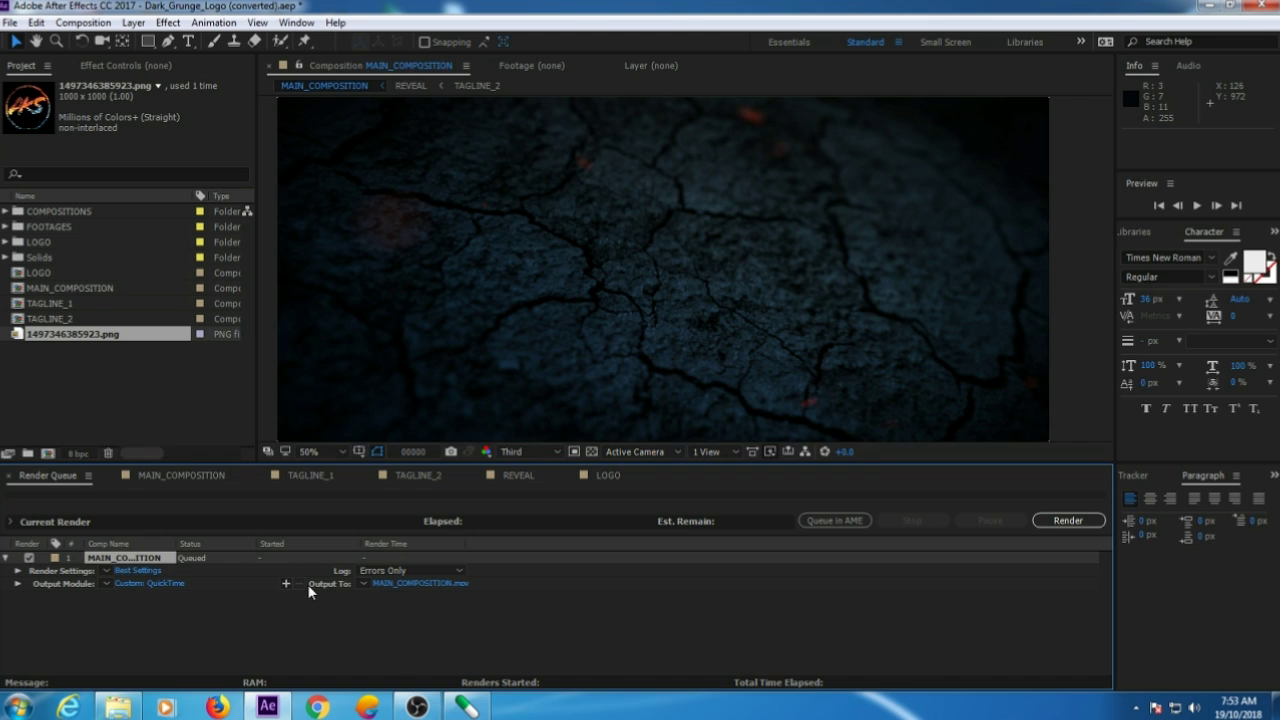
- Set the render output file name to aks intro.mov
left_click(402, 584)
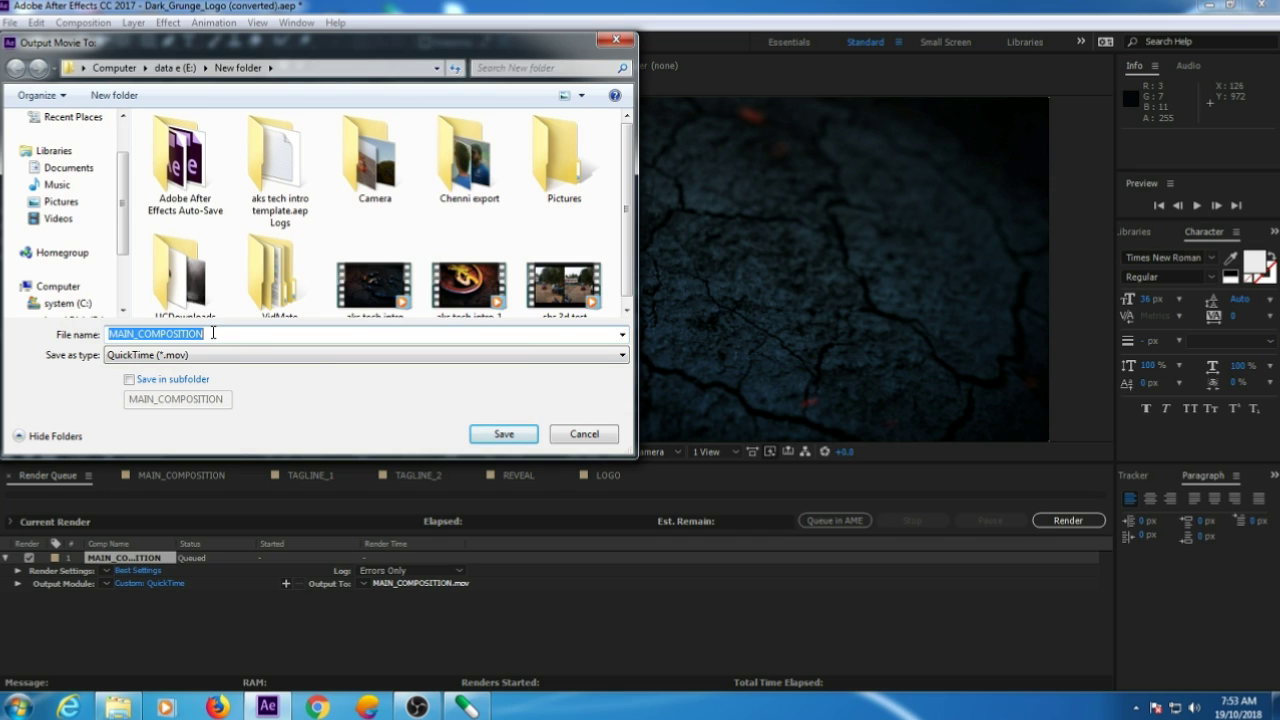
key("BackSpace")
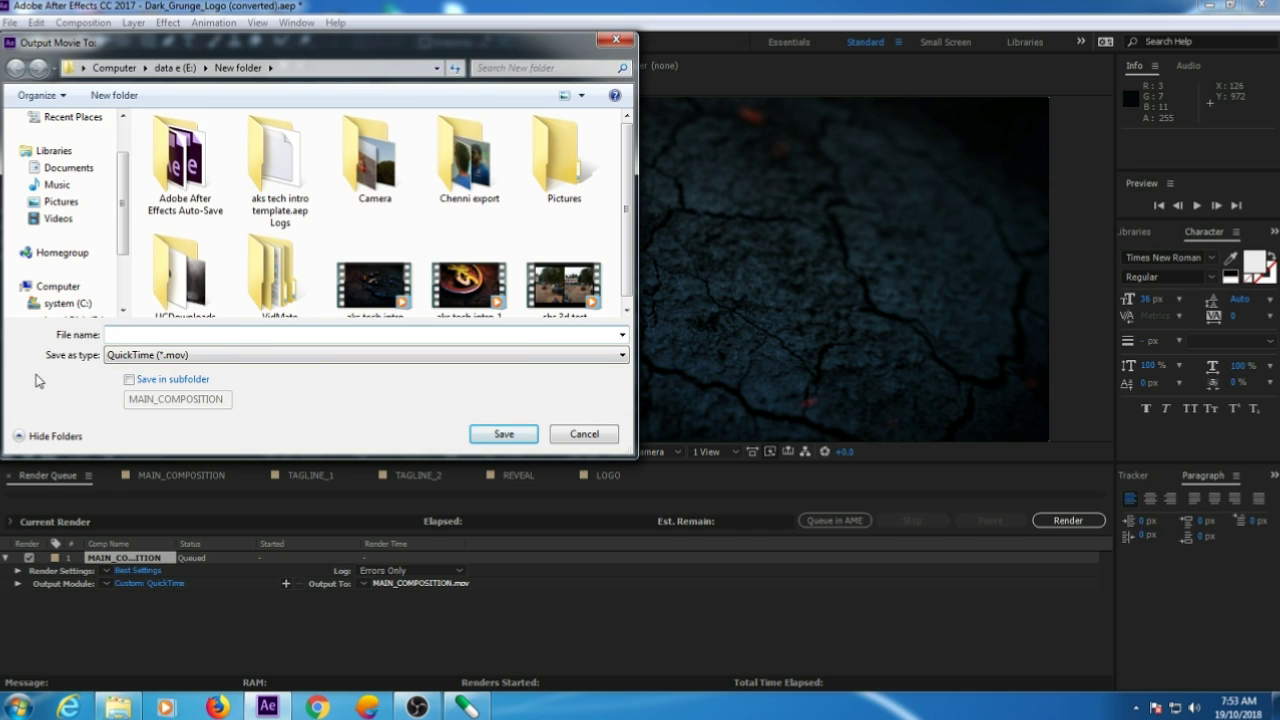
type("ak")
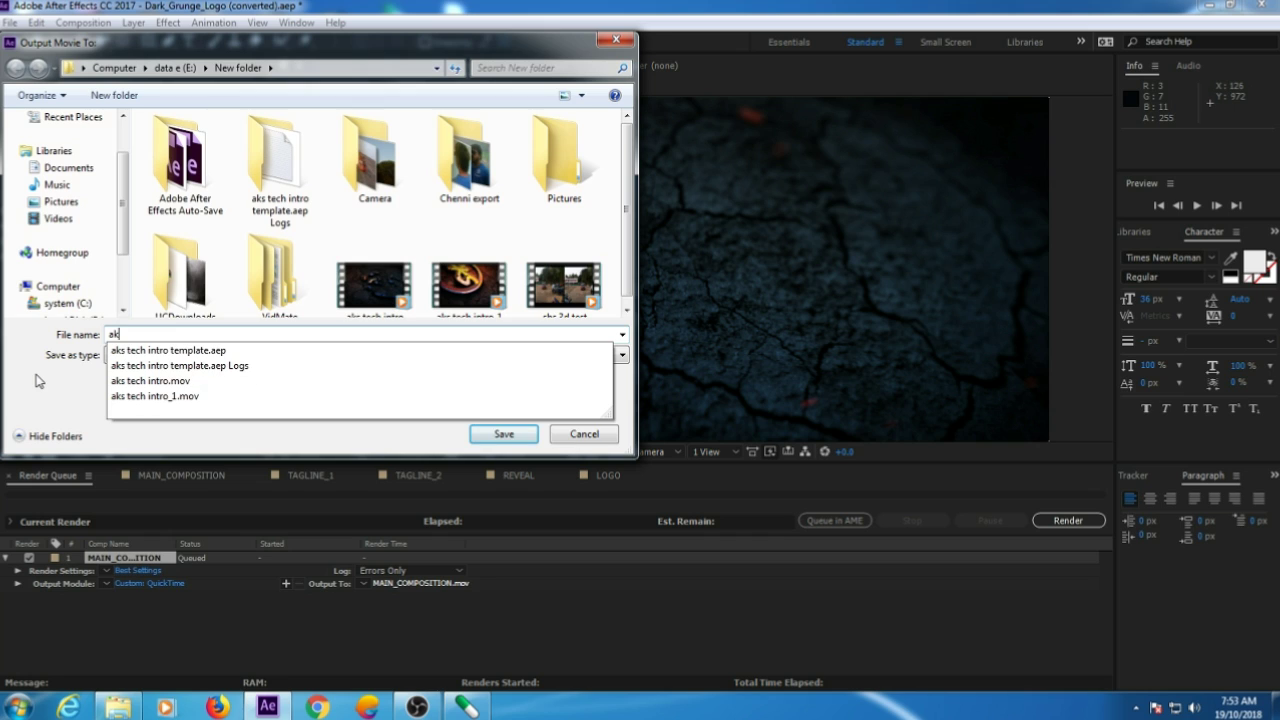
type("s ")
type("i")
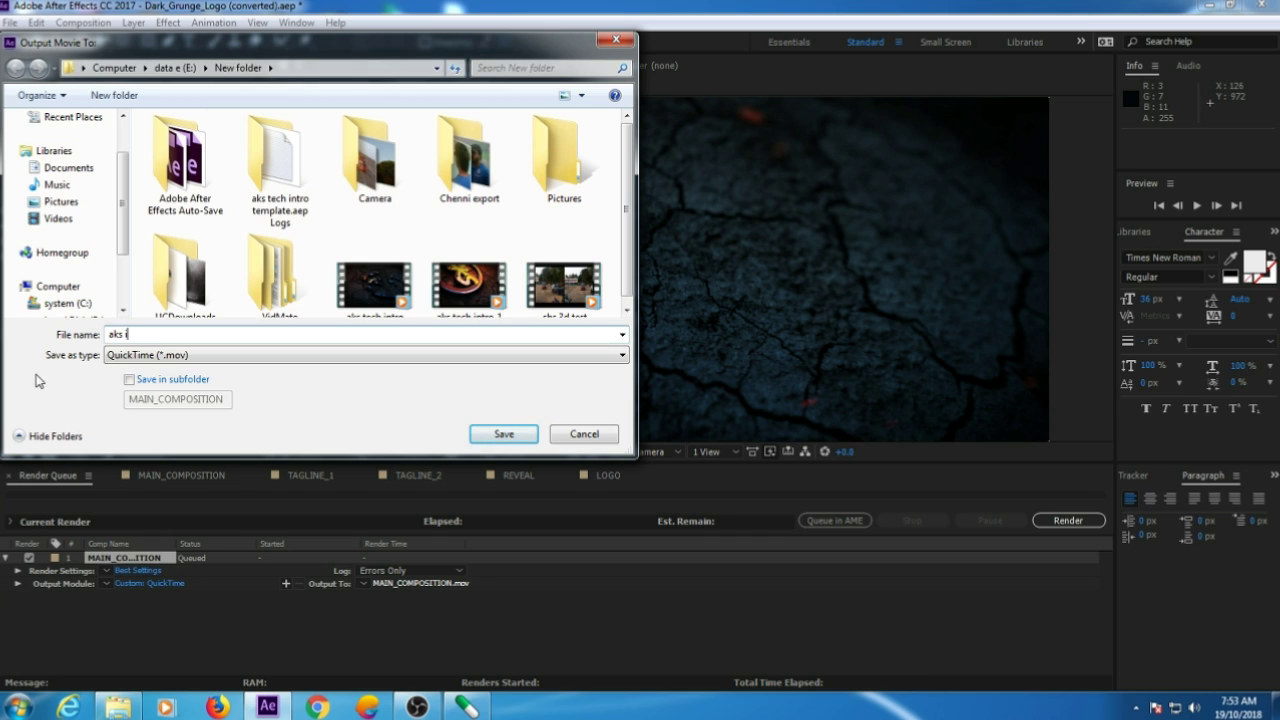
type("ntro")
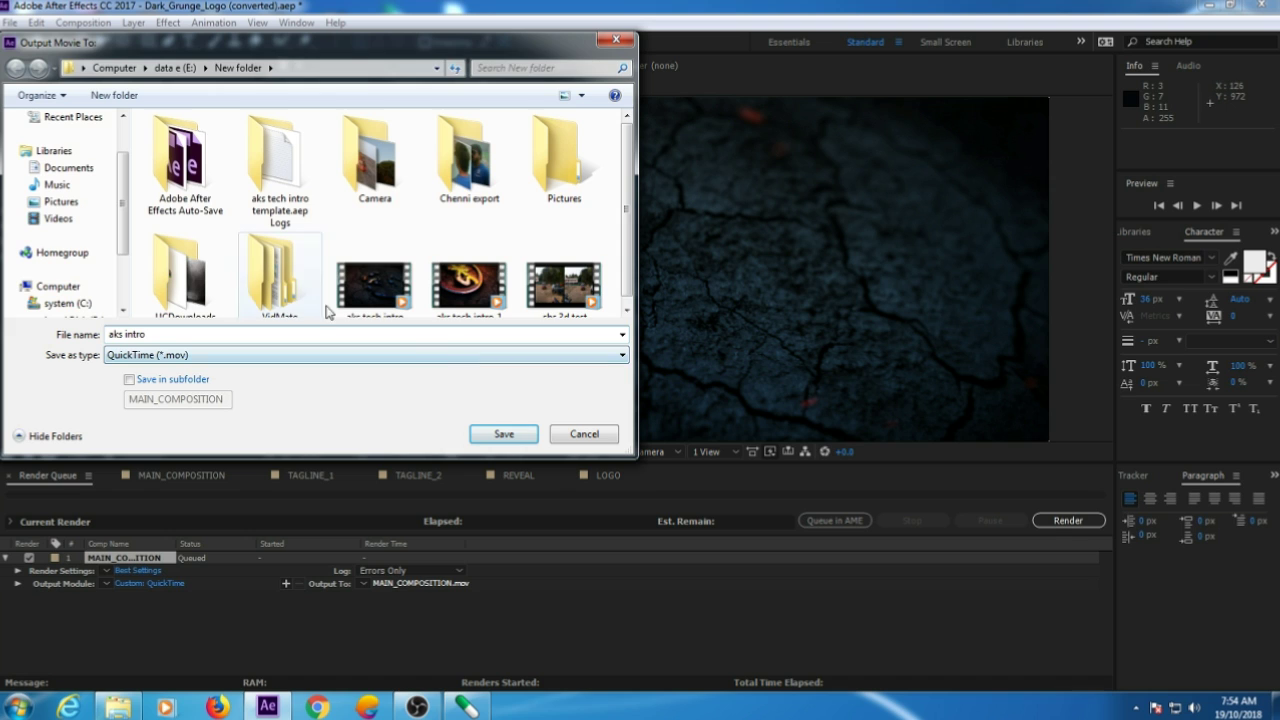
left_click(504, 434)
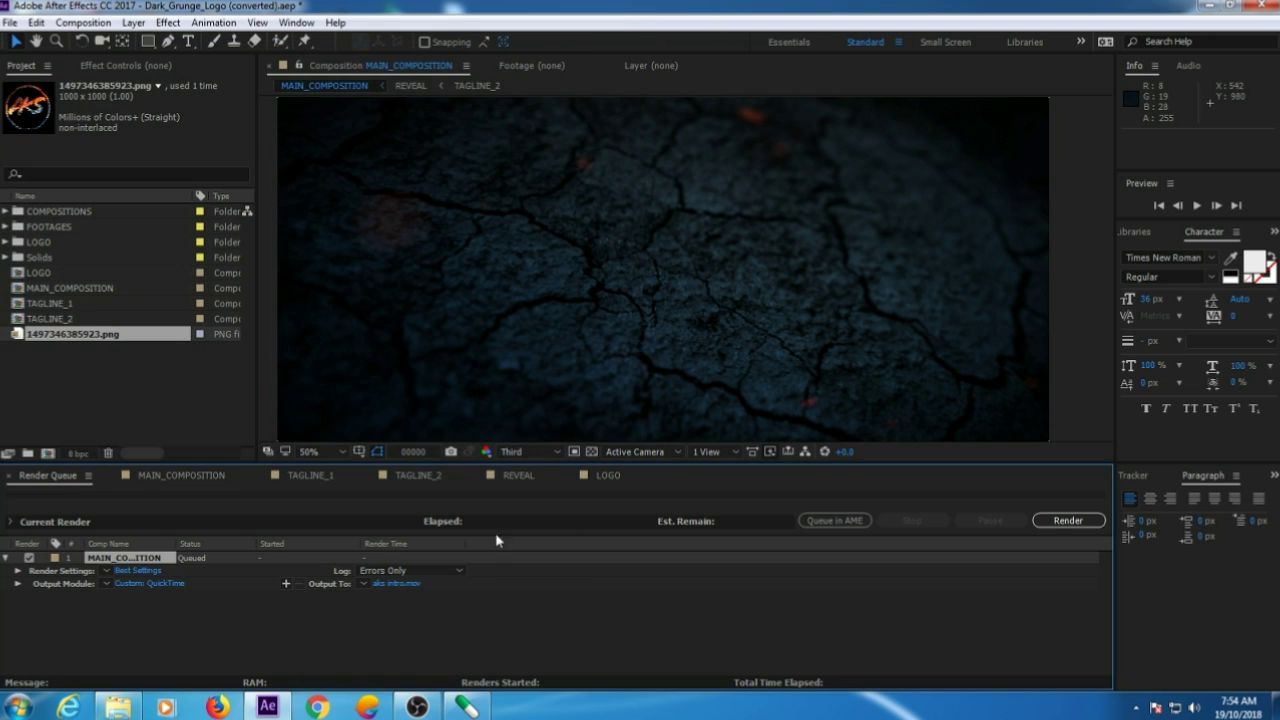
- Render the movie, then quit After Effects without saving the project
left_click(1065, 522)
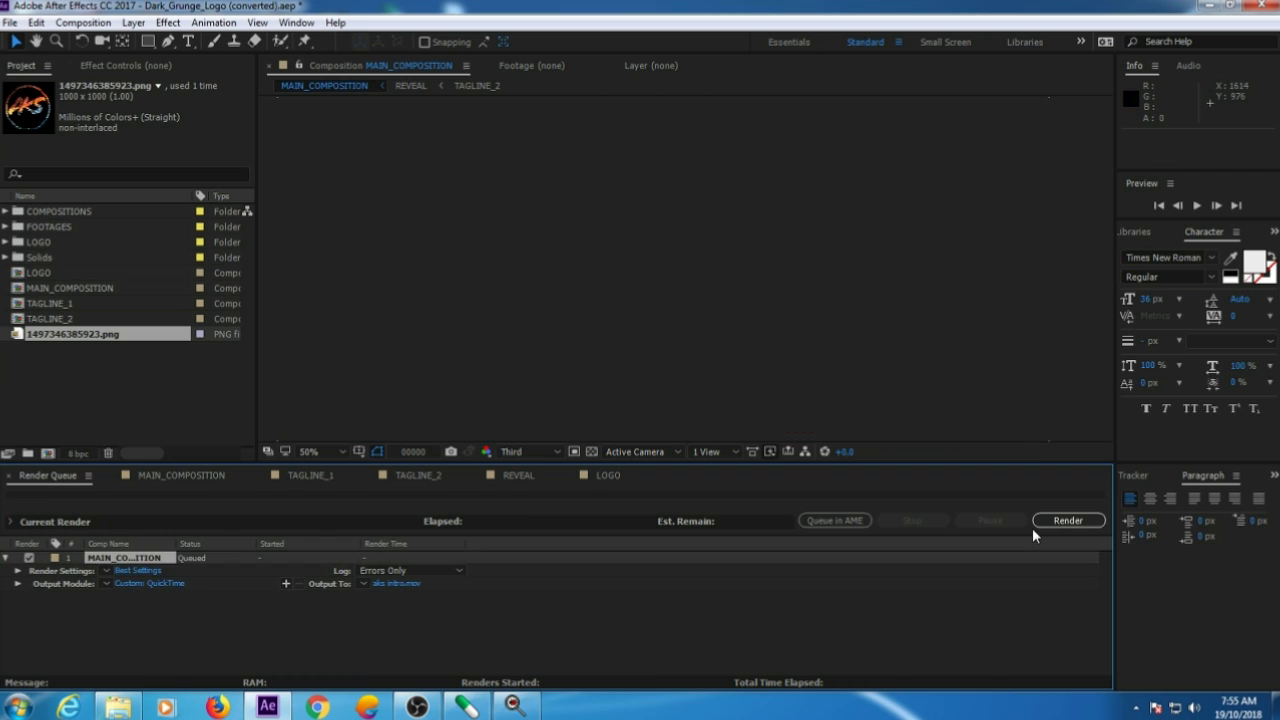
left_click(1260, 5)
left_click(730, 372)
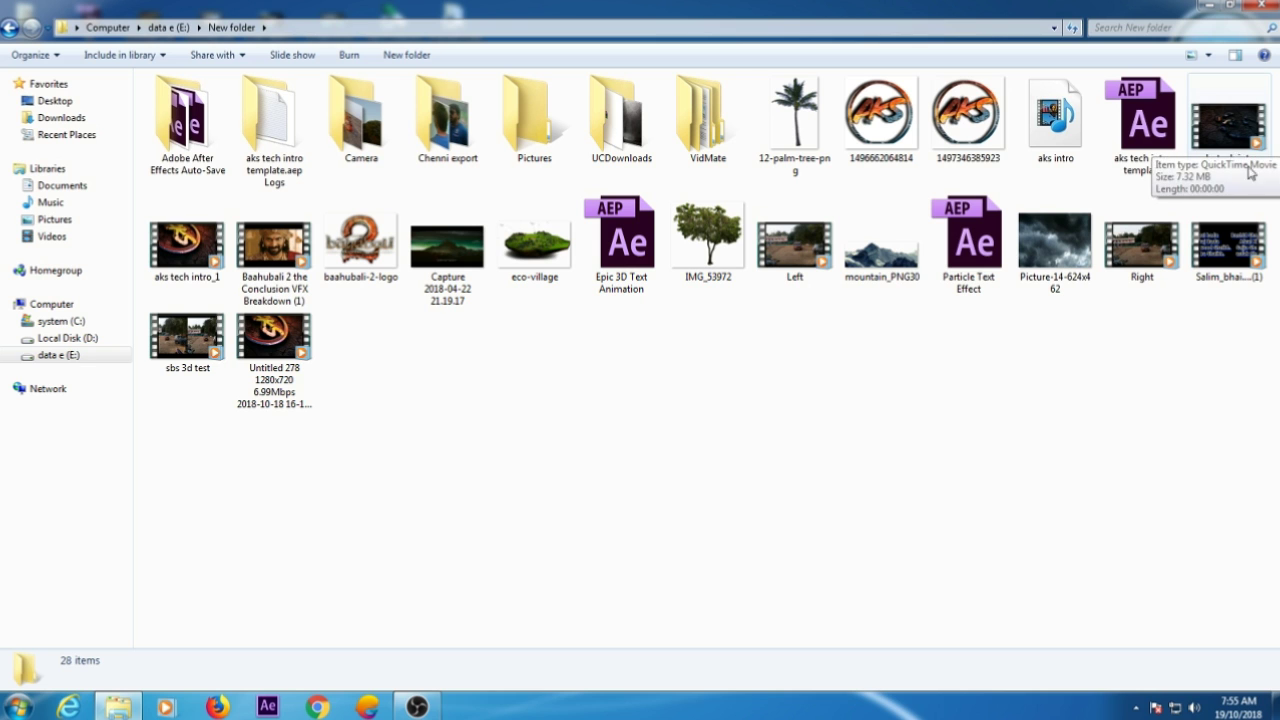
double_click(1232, 140)
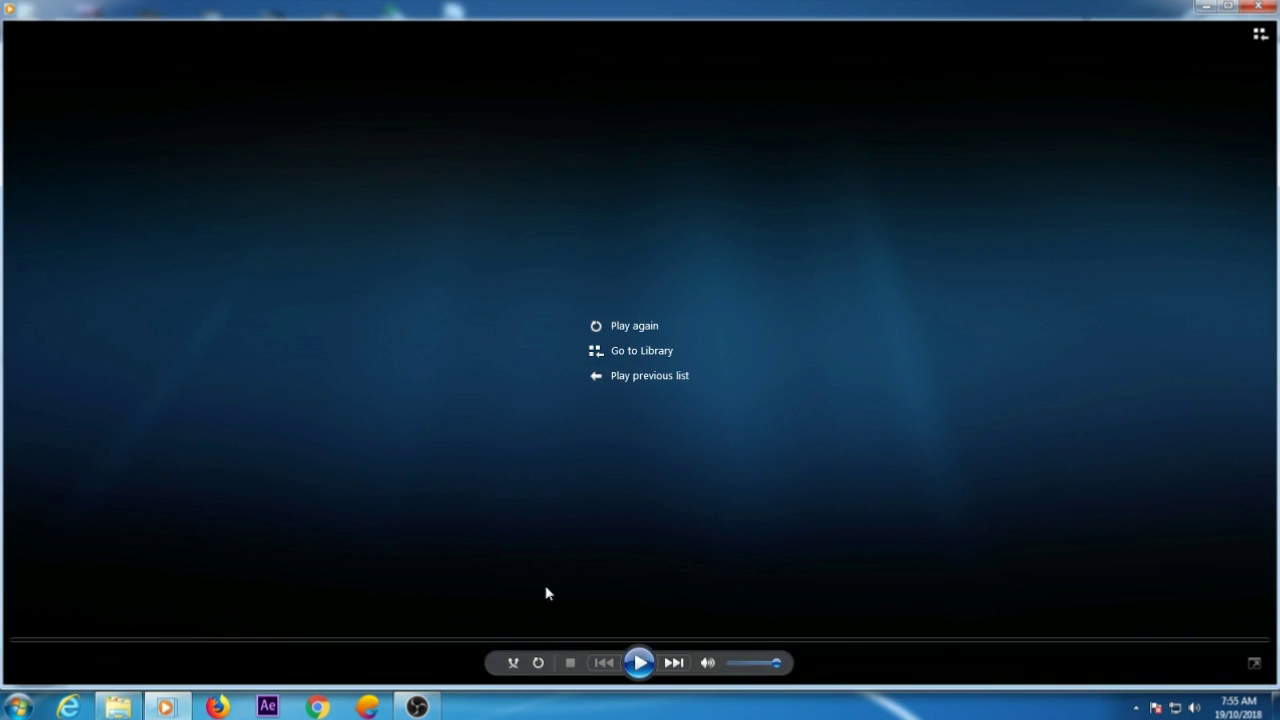
left_click(157, 649)
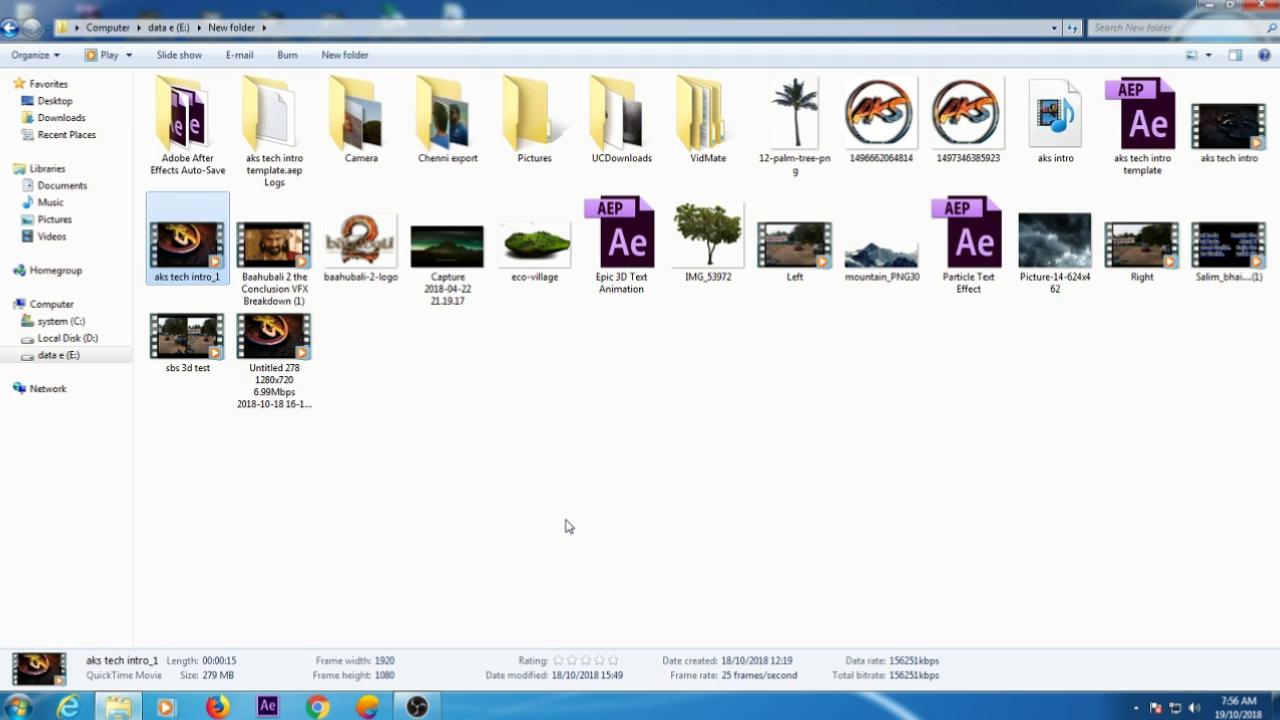
- Play Untitled 278 maximised in Windows Media Player, pausing on the AKS TECH title at 00:11
double_click(273, 336)
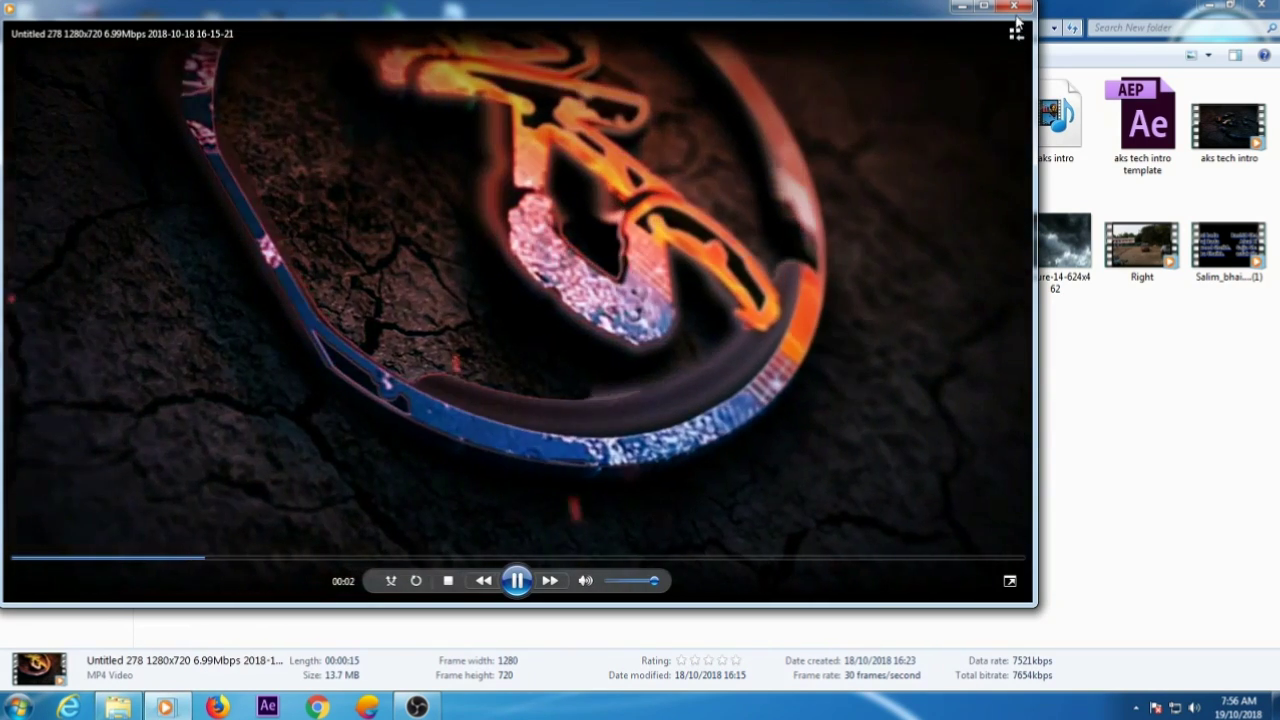
left_click(981, 10)
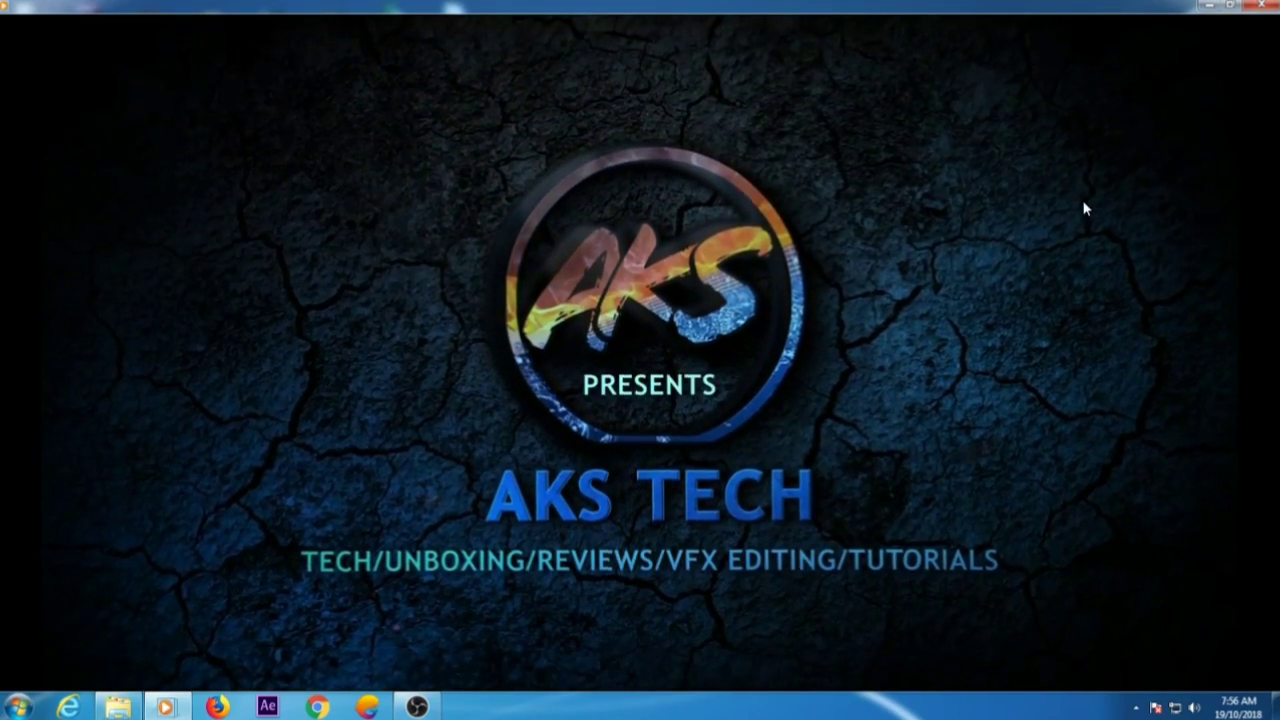
left_click(733, 566)
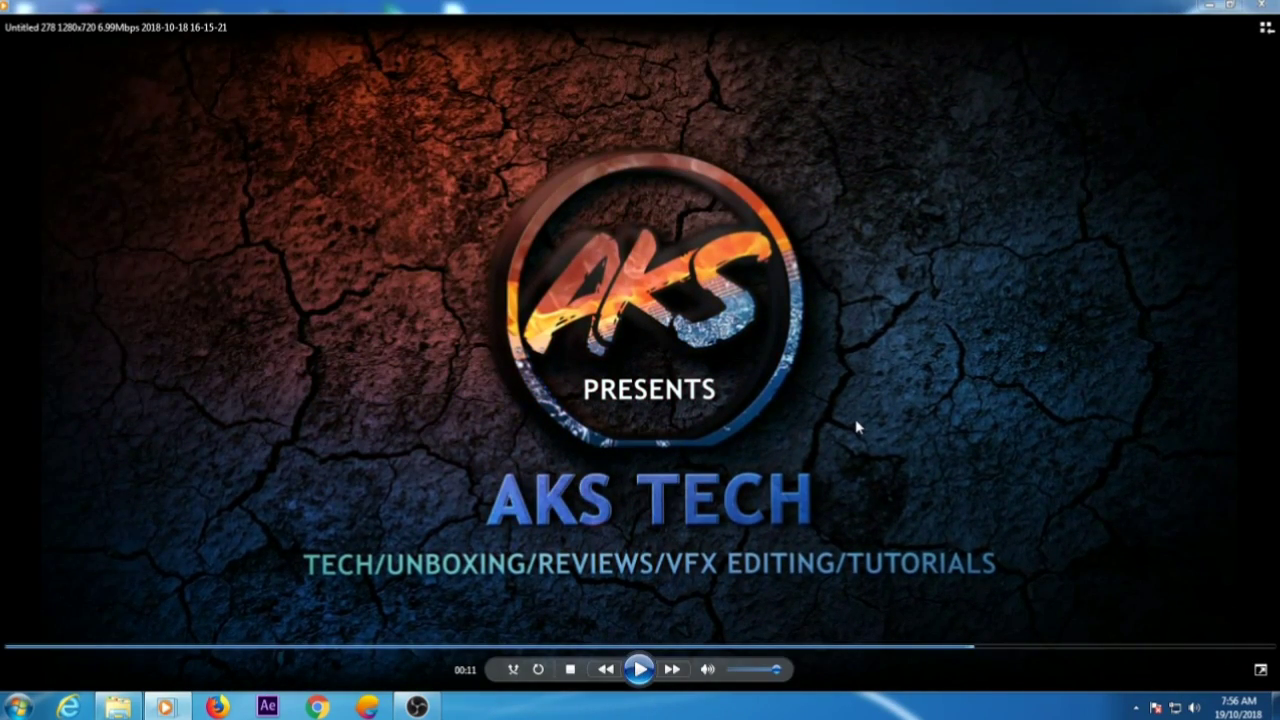